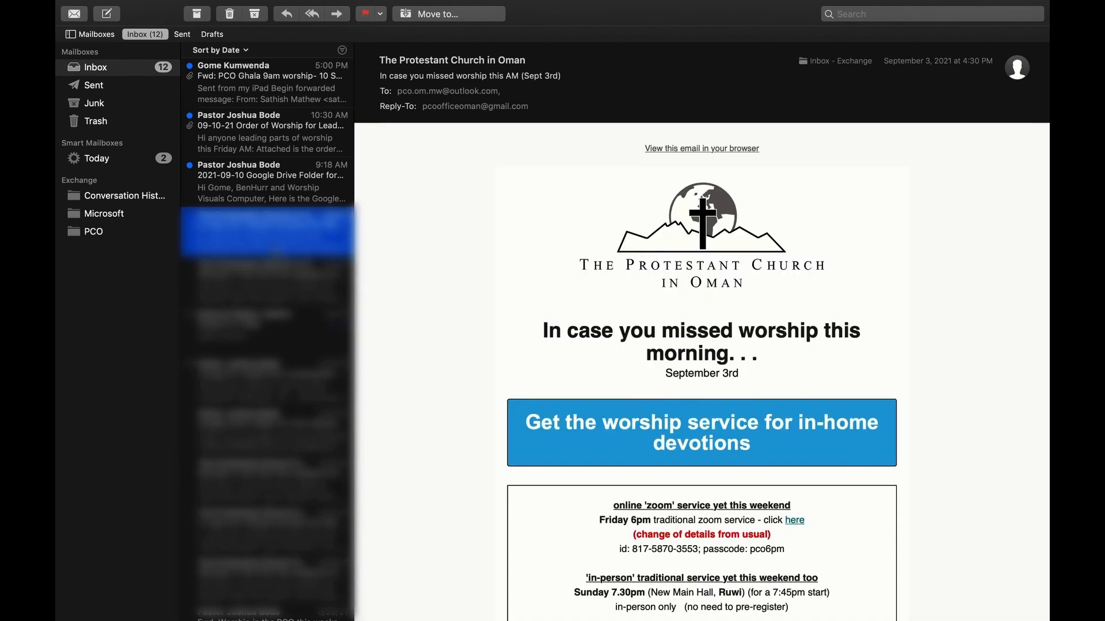
Read the inbox emails with the live songs for 10 Sep 2021 and the 09-10-21 order of worship for leaders
click(257, 90)
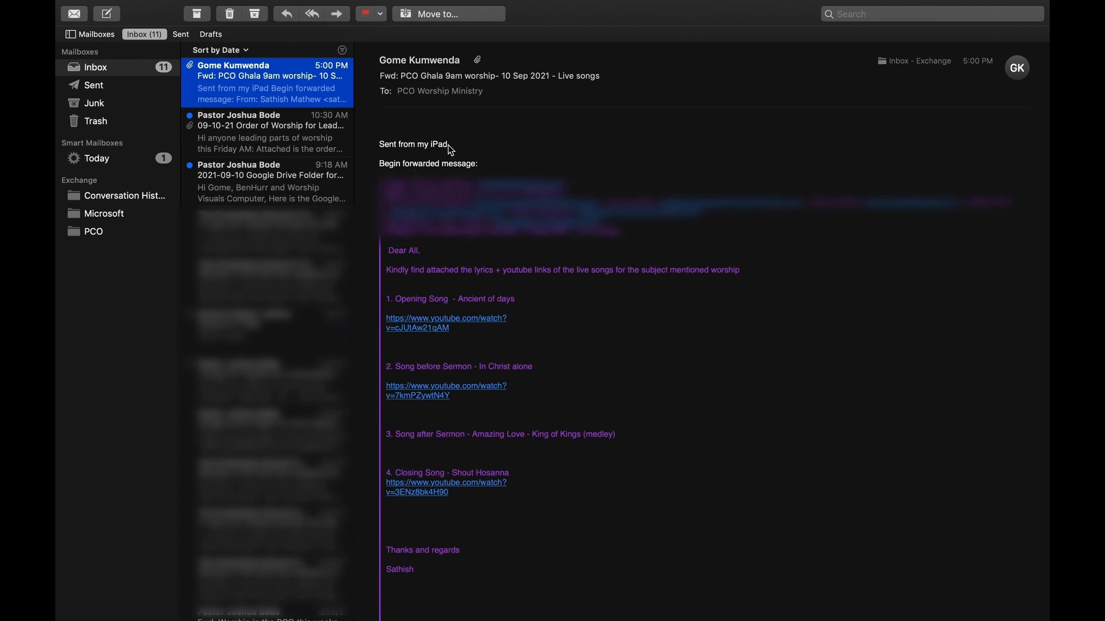
click(291, 143)
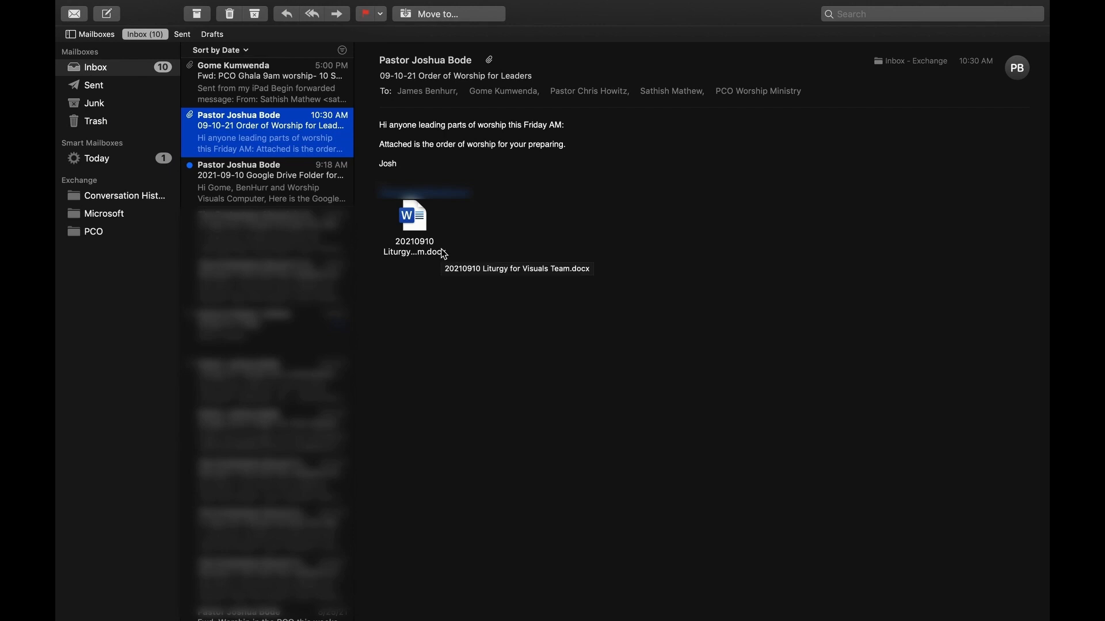
Open the Google Drive folder linked in the 830am worship materials email and download all its files
click(281, 179)
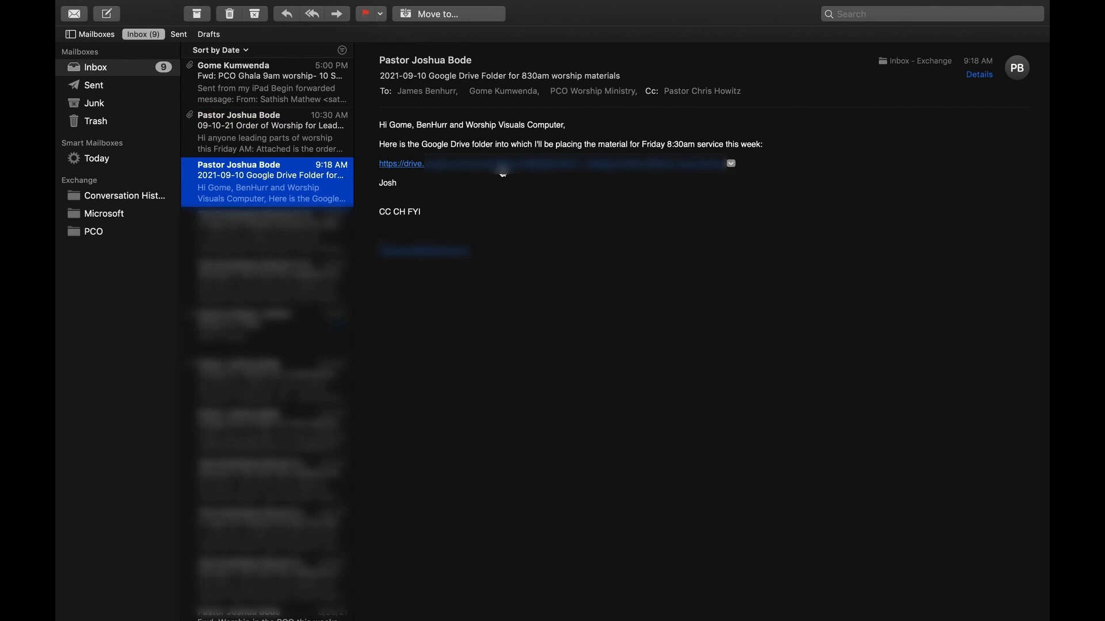
click(504, 165)
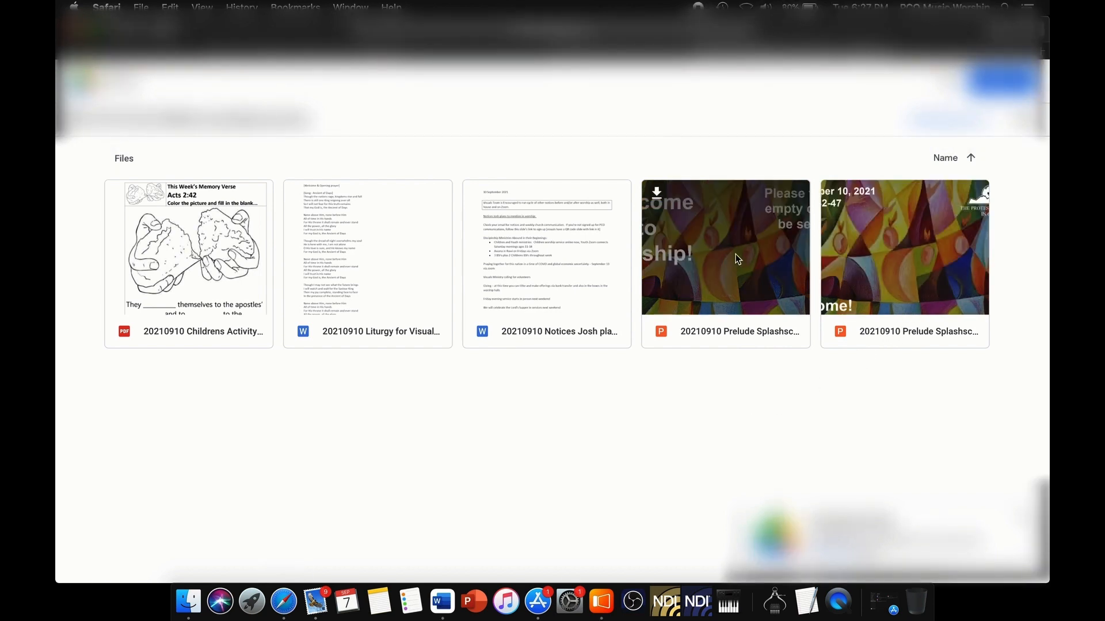
click(925, 130)
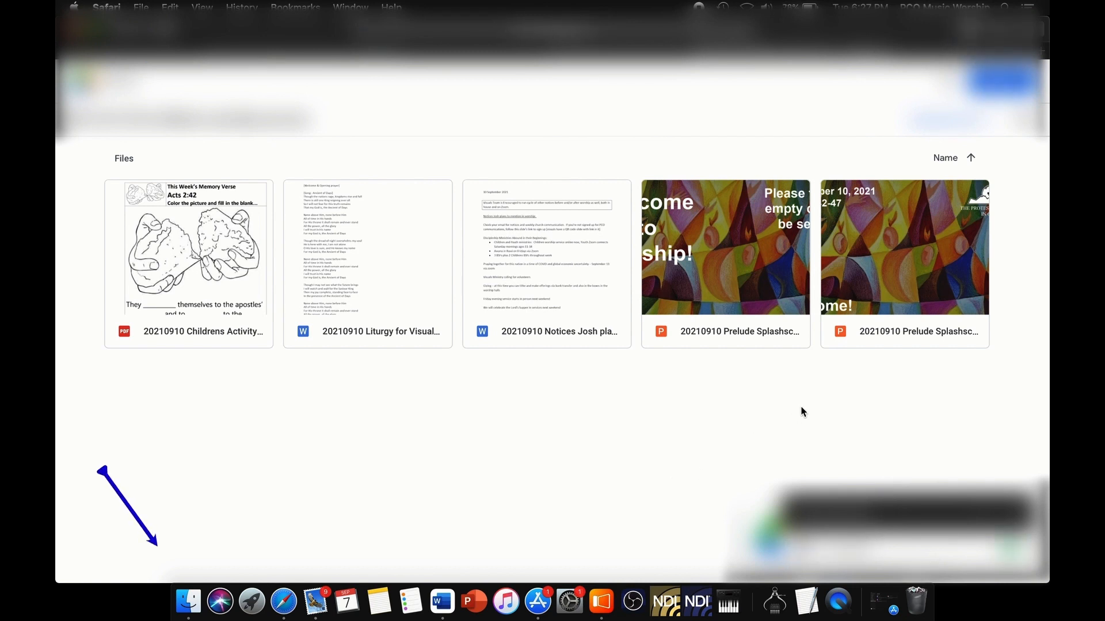
Switch to Finder and preview the 20210910 in-house prelude splashscreen in the downloaded 2021-09-10 worship service folder
click(190, 604)
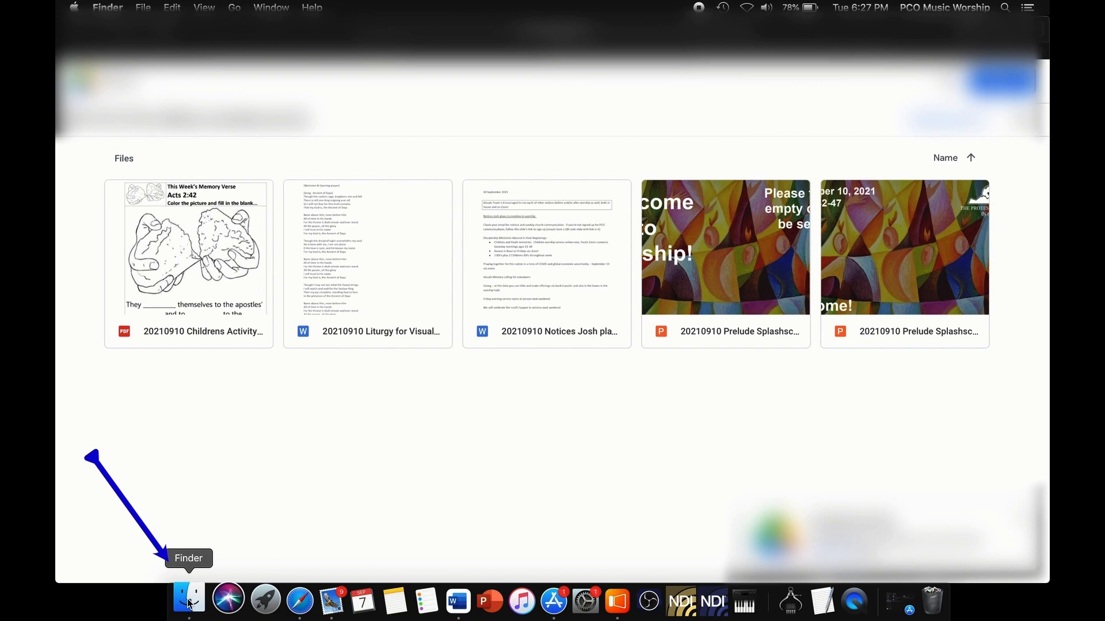
click(189, 603)
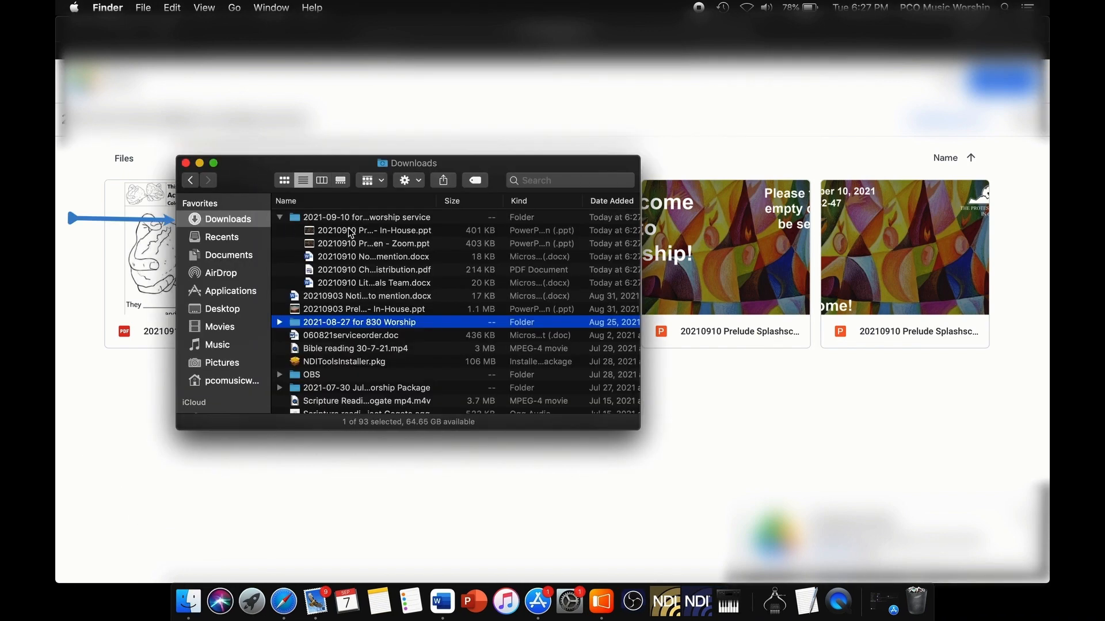
click(395, 236)
key(space)
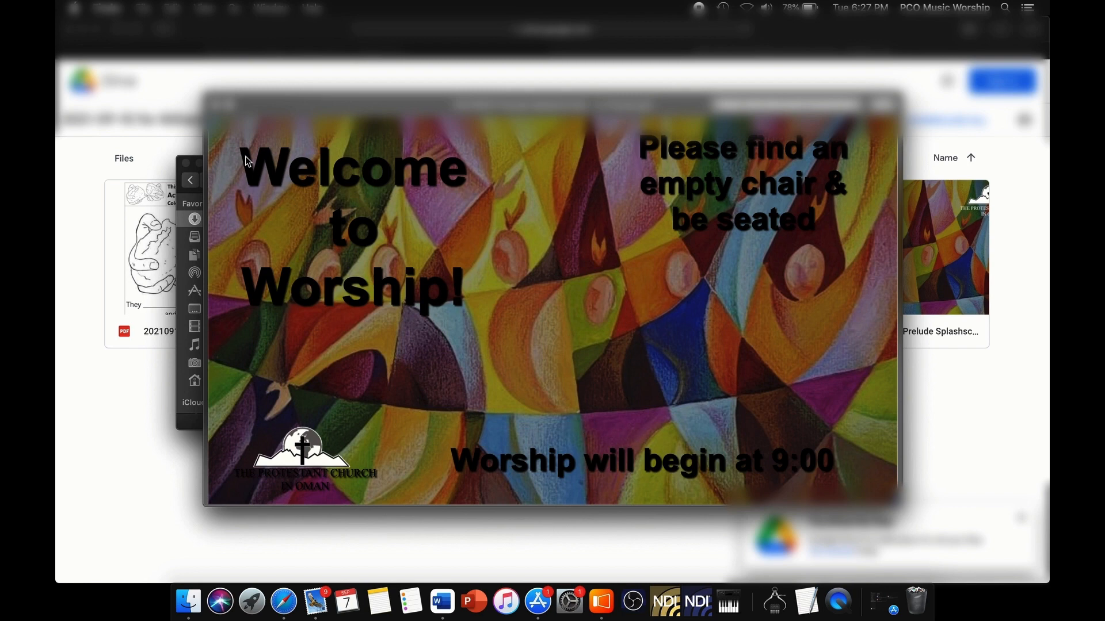
key(space)
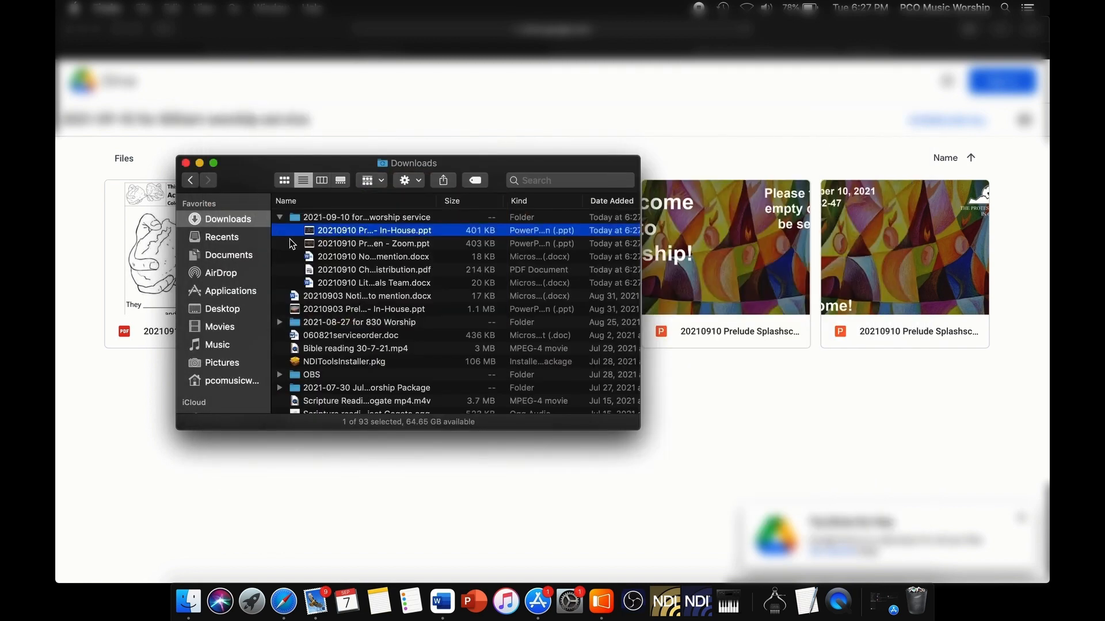
Open the Pictures folder in a second Finder window and transfer 20210910 Prelude Splashscreen - In-House.ppt from Downloads into it
key(super+n)
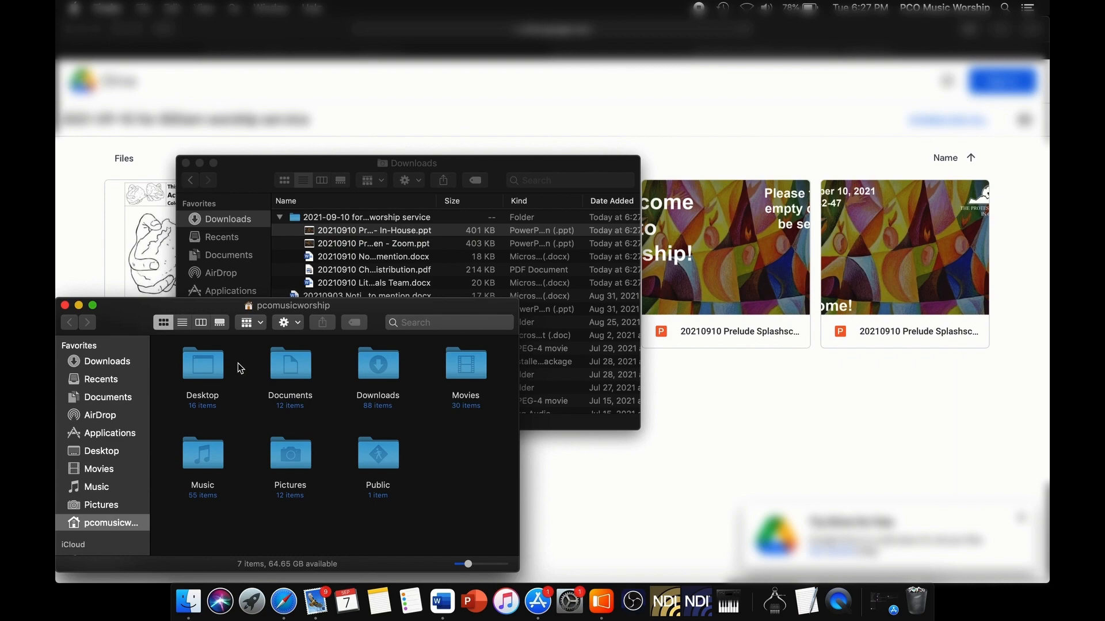
drag(414, 164, 707, 75)
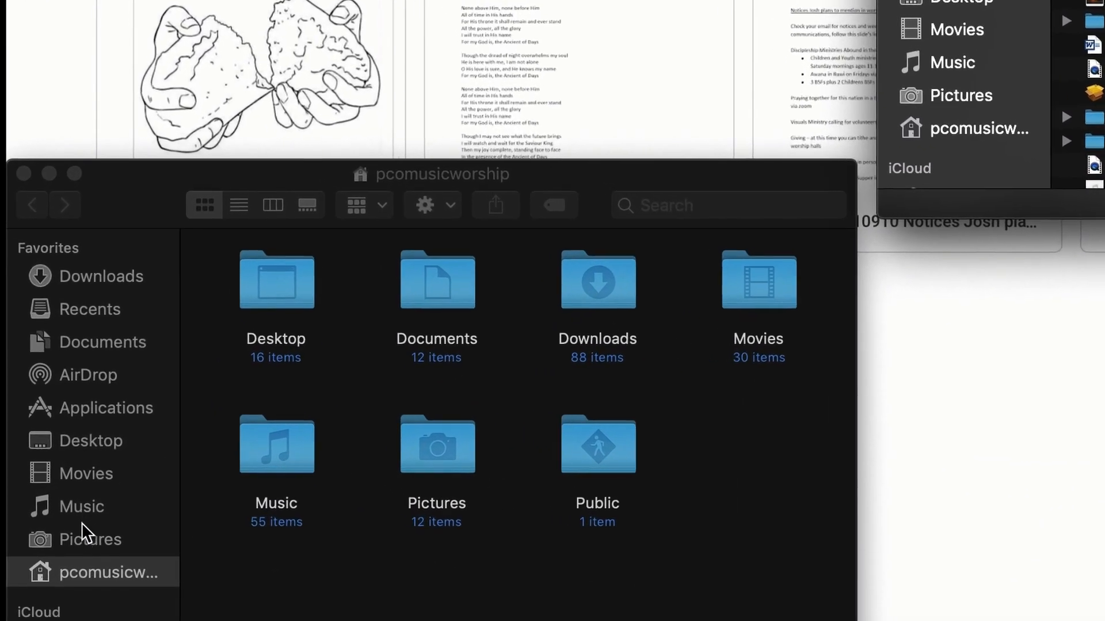
click(87, 550)
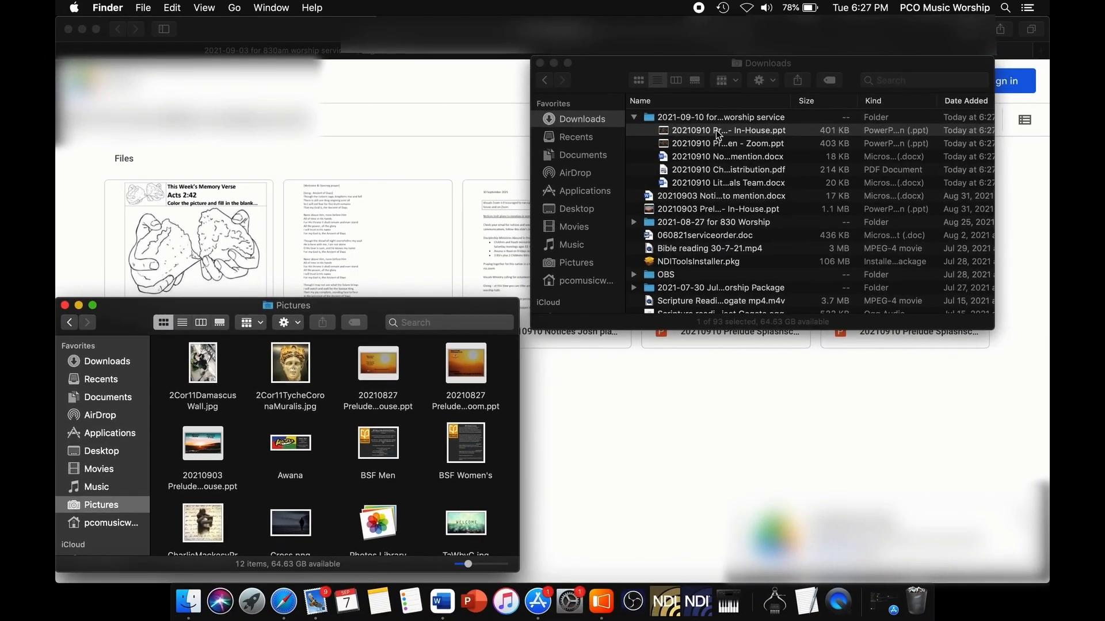
click(717, 132)
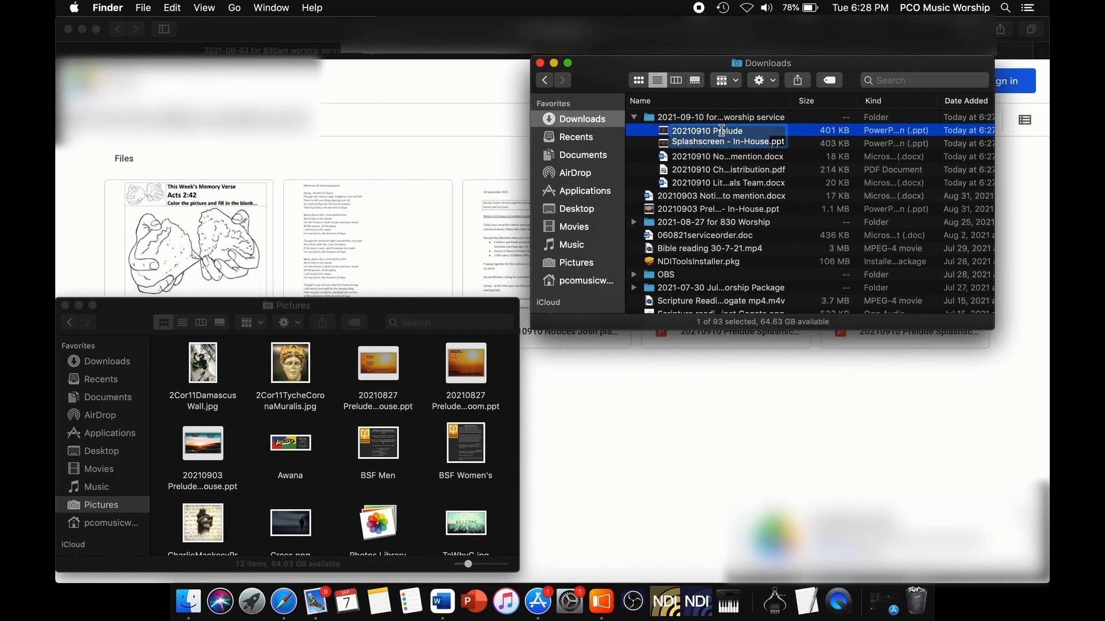
drag(813, 130, 431, 478)
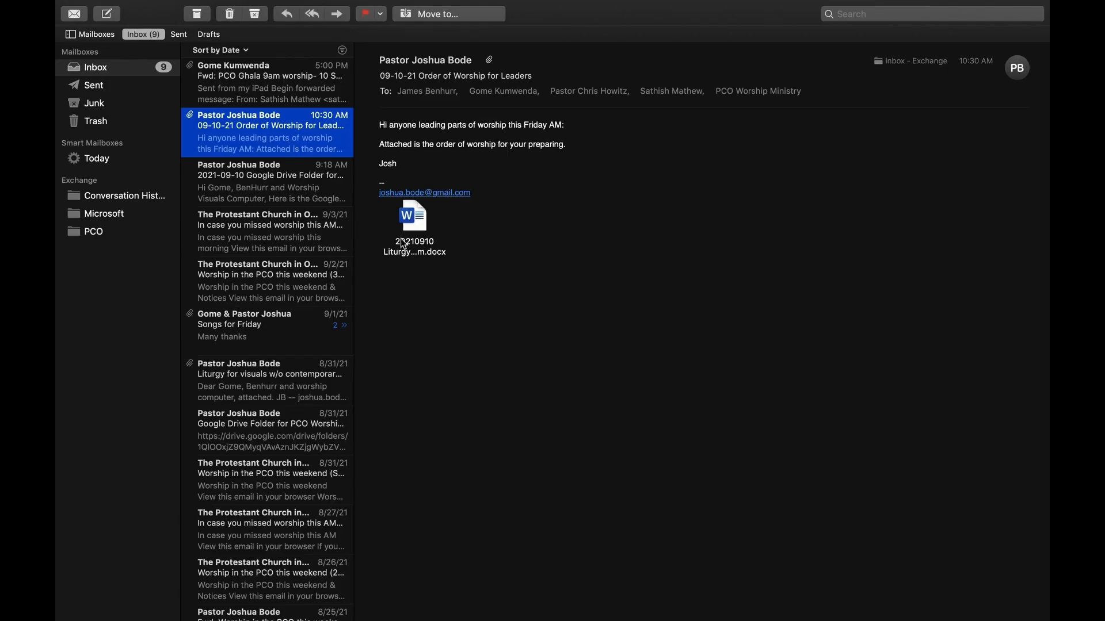
Open the 20210910 Liturgy for Visuals Team.docx attachment of the order of worship email in Word
click(412, 221)
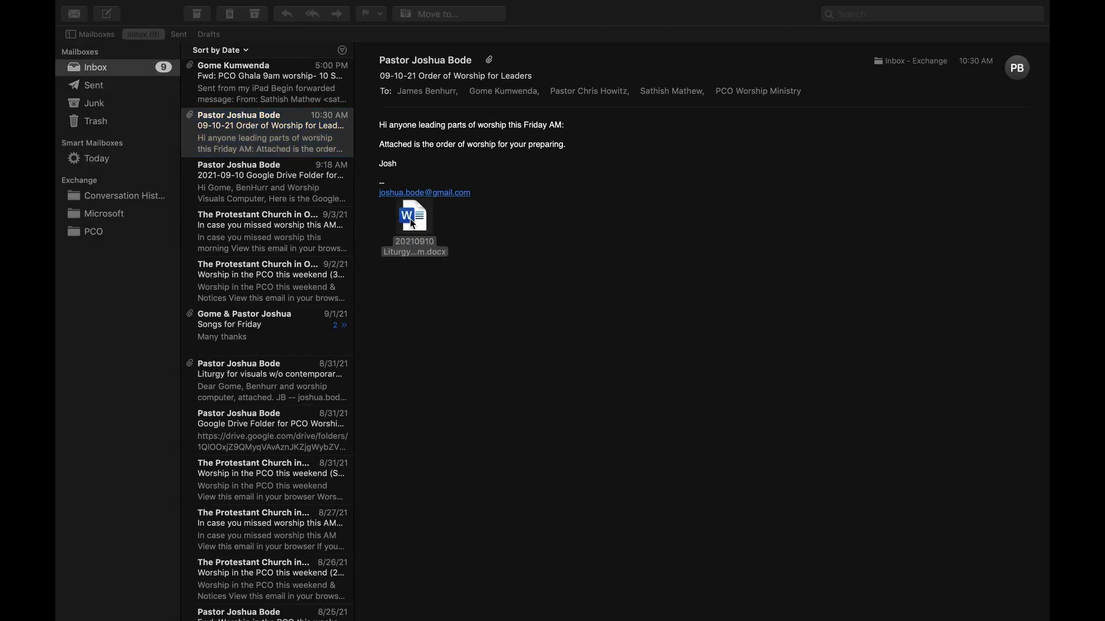
double_click(412, 221)
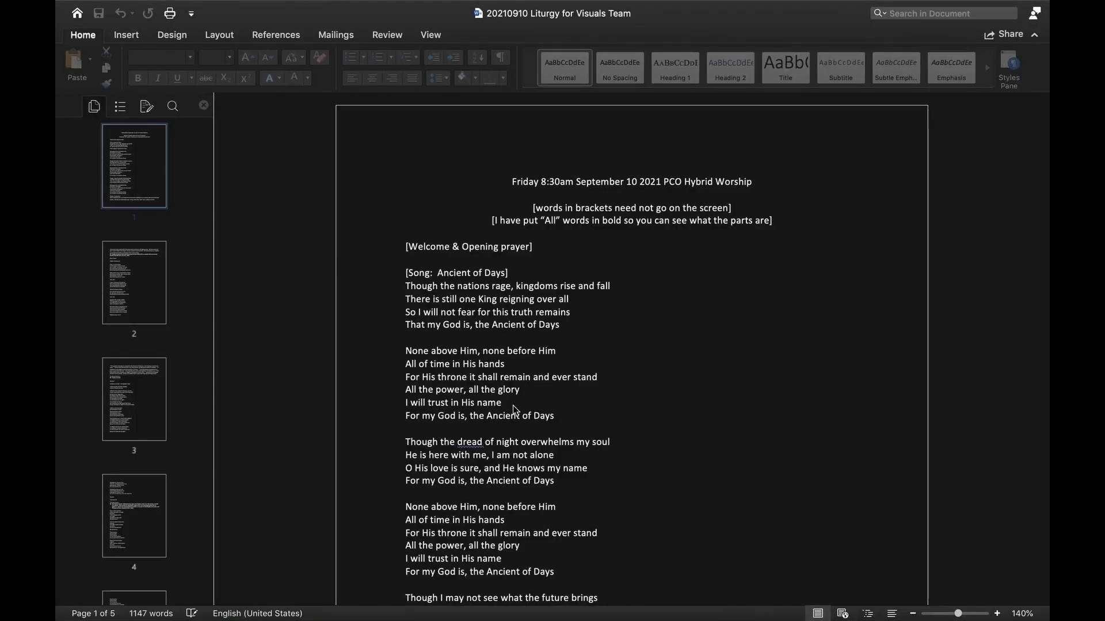
Switch to ProPresenter and add a playlist named 10-9-21 to the SEP 2021 folder under Friday Services
mouse_move(429, 617)
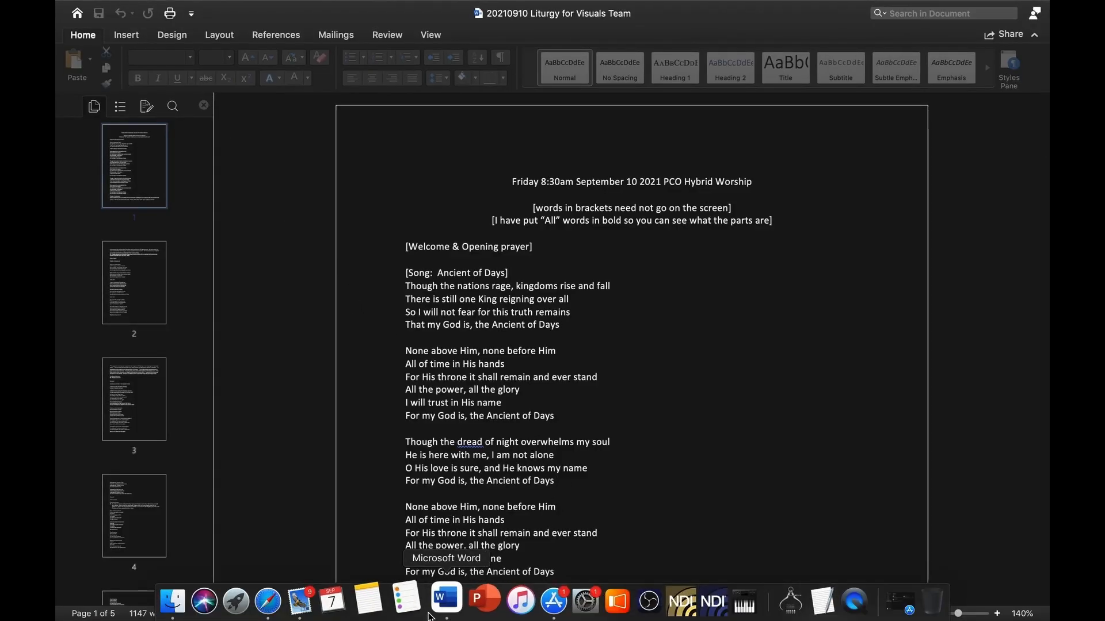
click(600, 601)
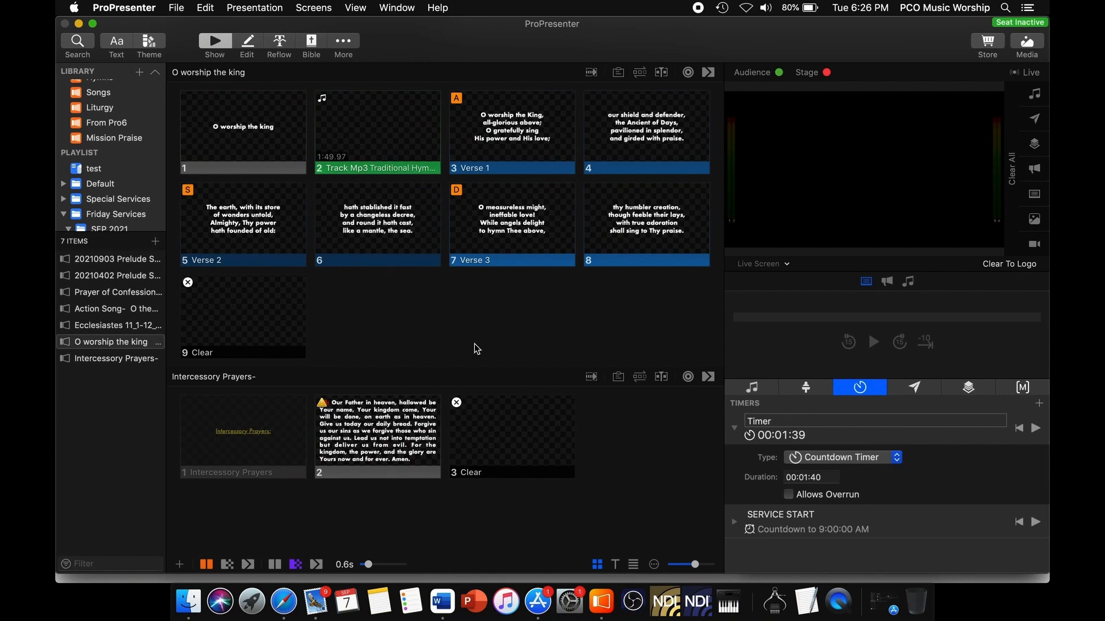
scroll(475, 344, up, 3)
scroll(474, 344, down, 6)
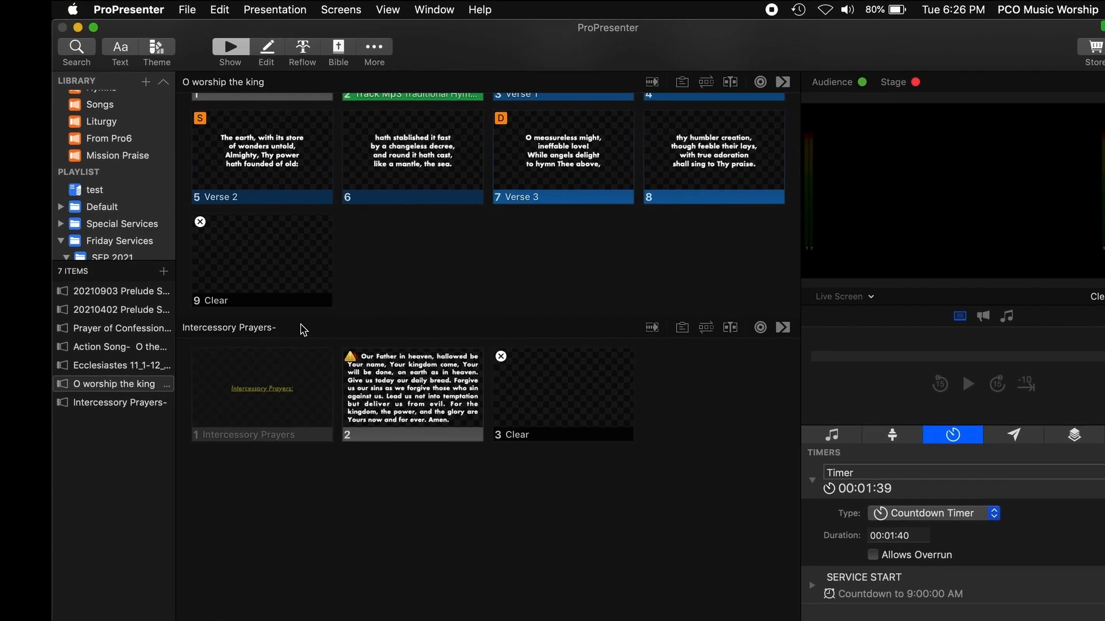
scroll(103, 247, down, 5)
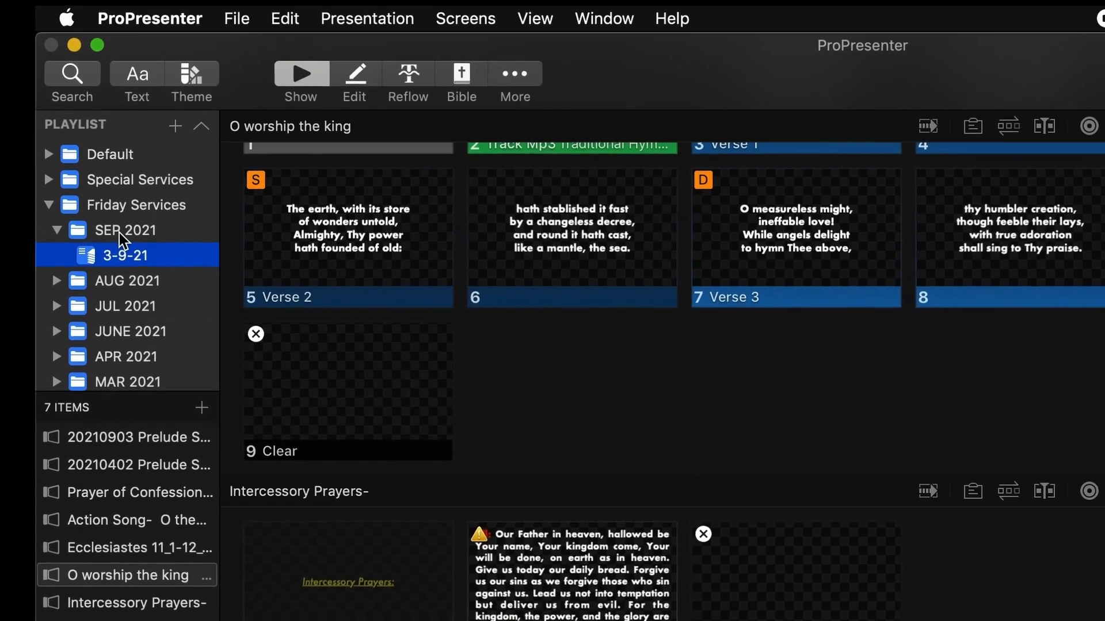
click(121, 242)
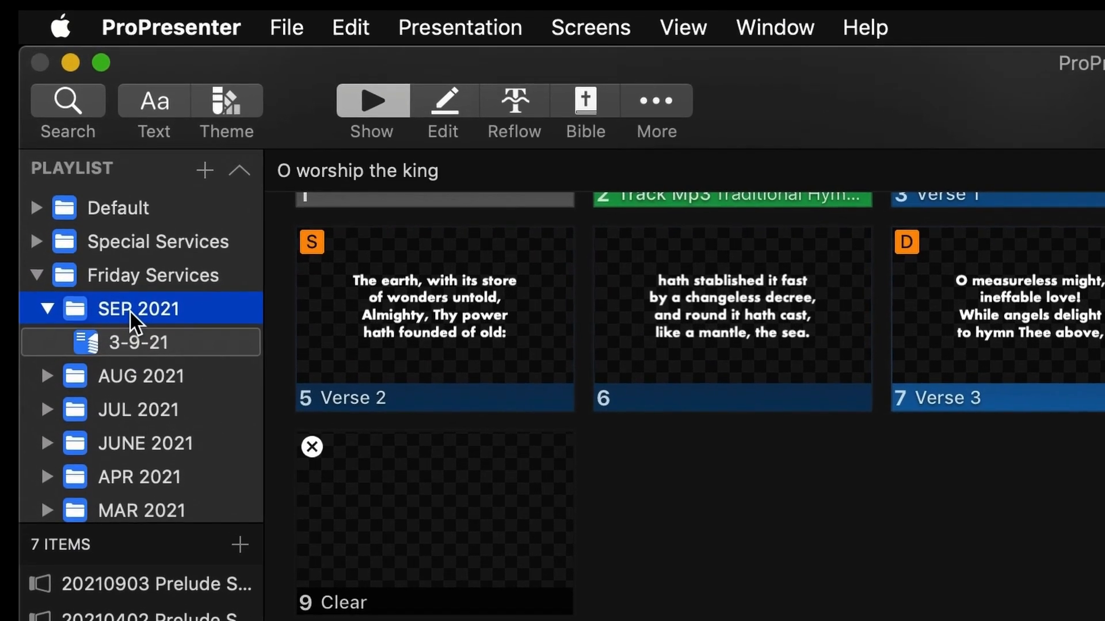
click(204, 171)
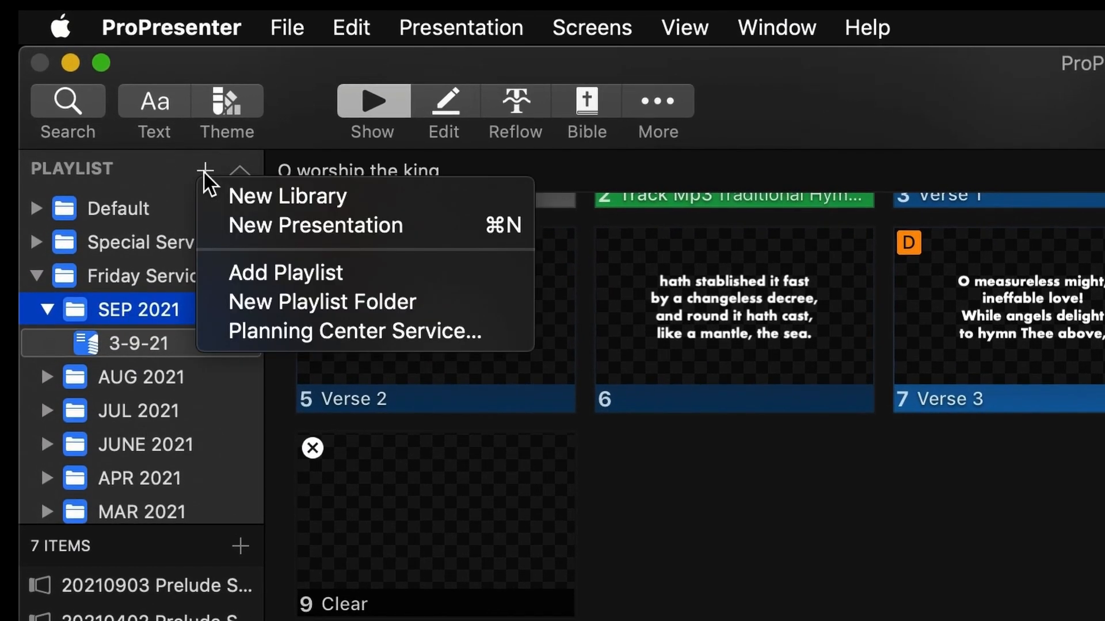
click(240, 272)
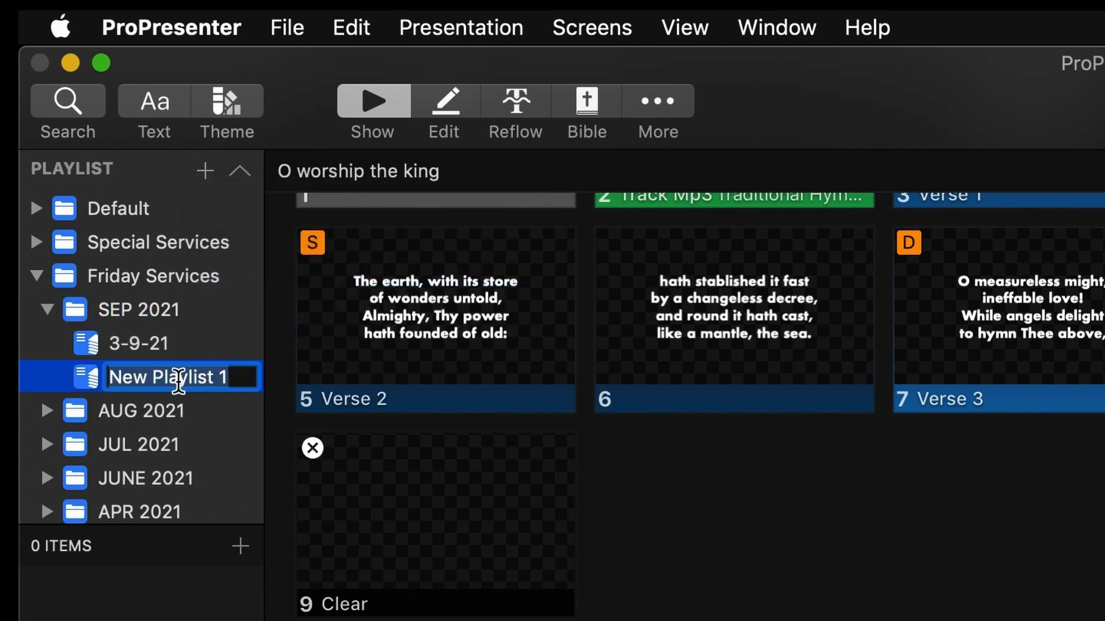
text(10)
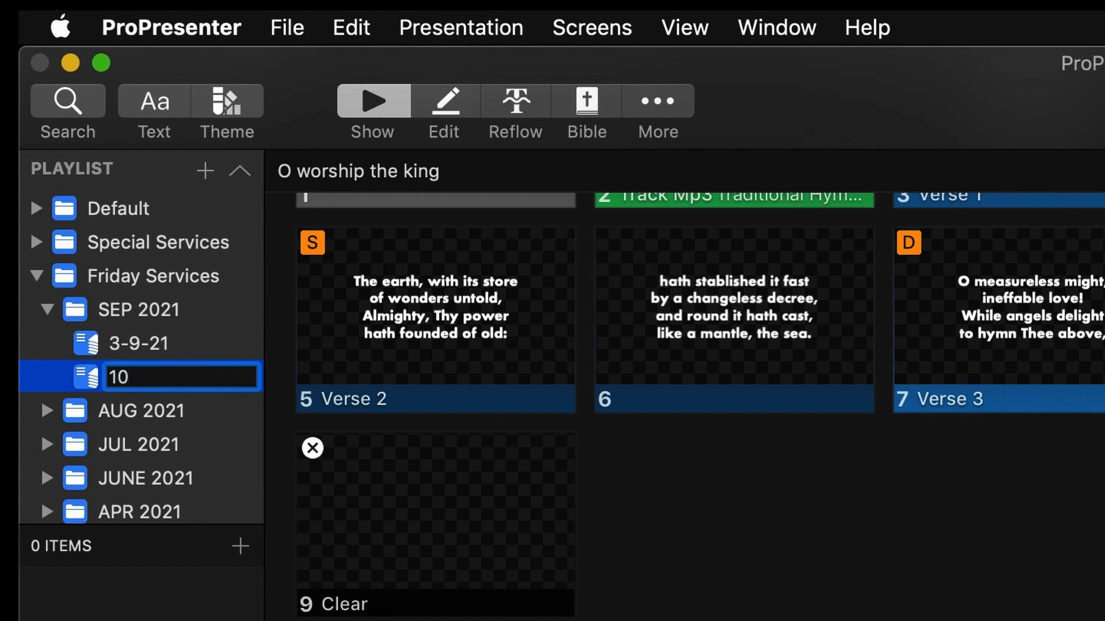
text(-9-21)
key(Return)
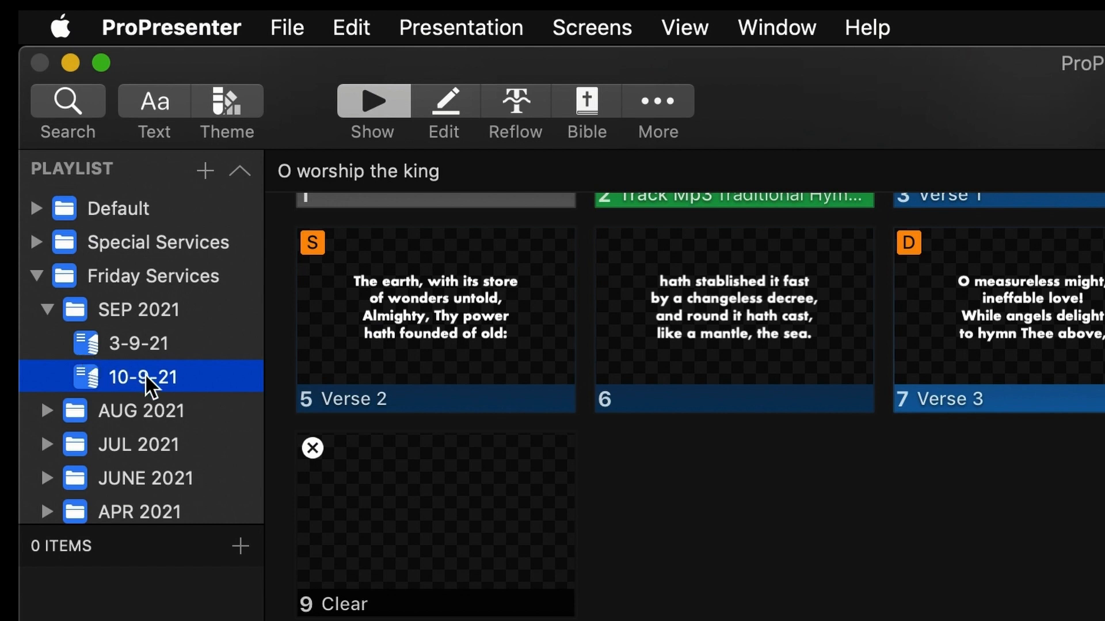
View the prelude splashscreen in the previous week's 3-9-21 playlist as a reference
click(163, 350)
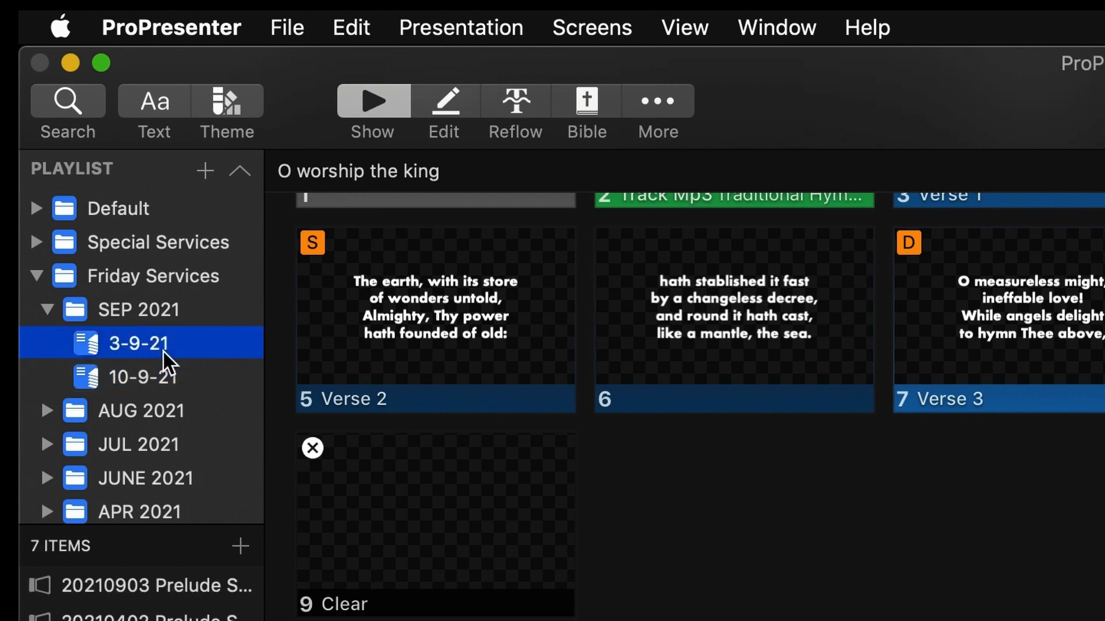
click(173, 586)
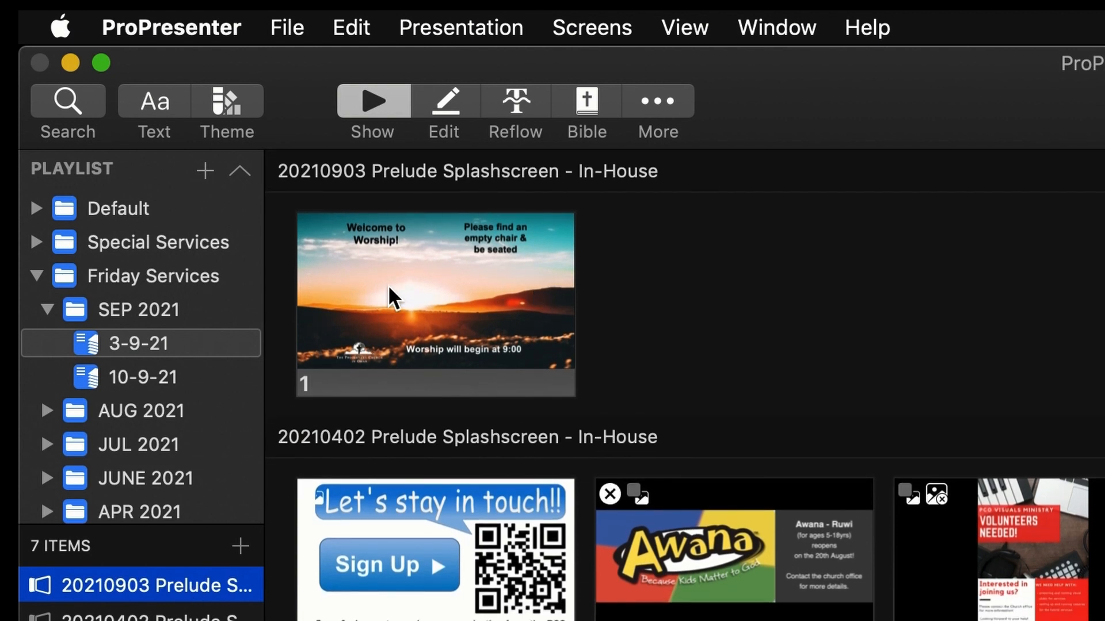
Import the PowerPoint file 20210910 Prelude Splashscreen - In-House.ppt from the Pictures folder into the 10-9-21 playlist
click(156, 381)
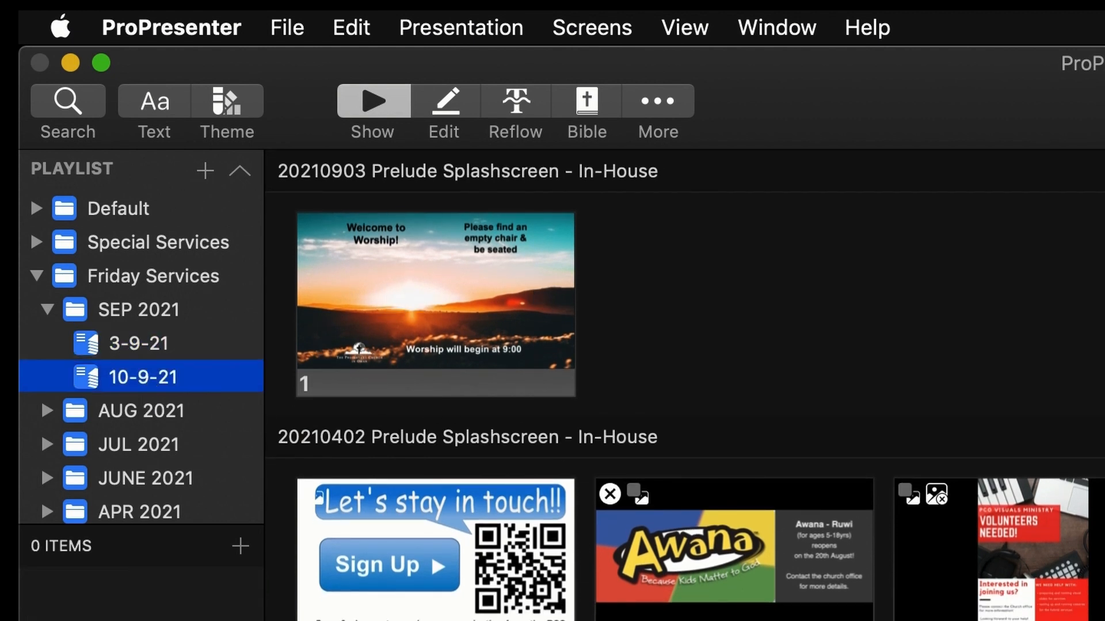
click(290, 30)
mouse_move(331, 164)
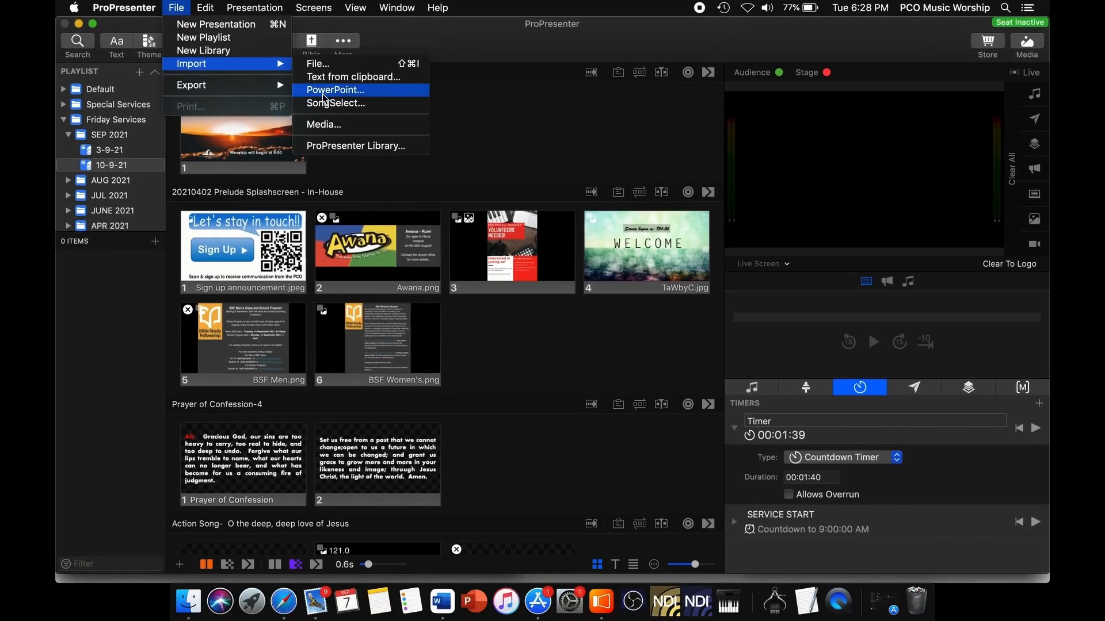
click(394, 121)
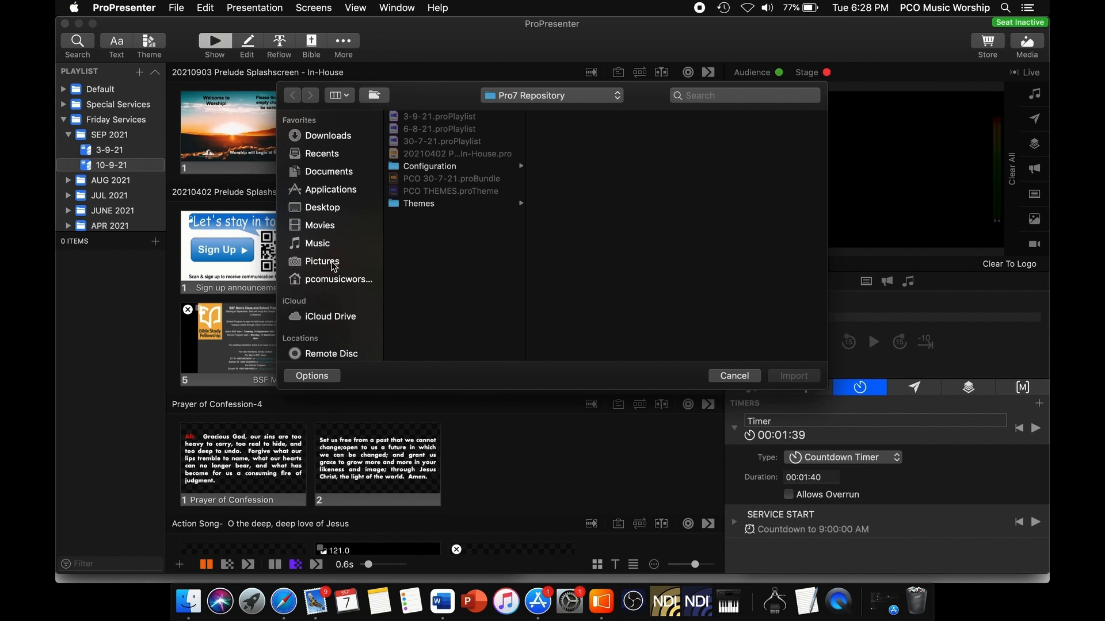
click(331, 263)
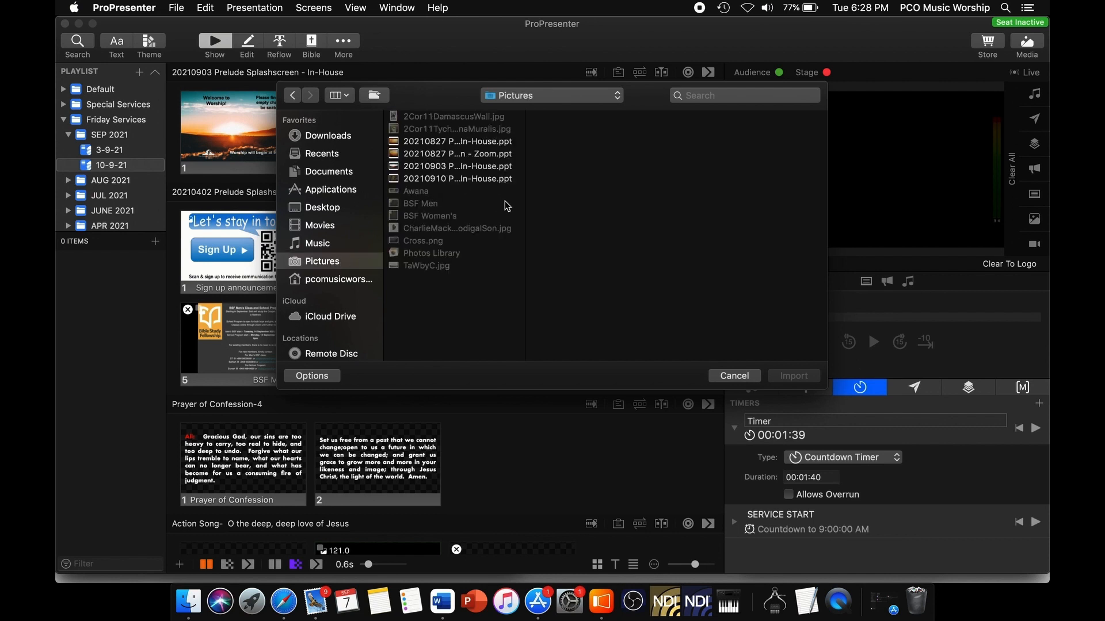
drag(524, 204, 562, 214)
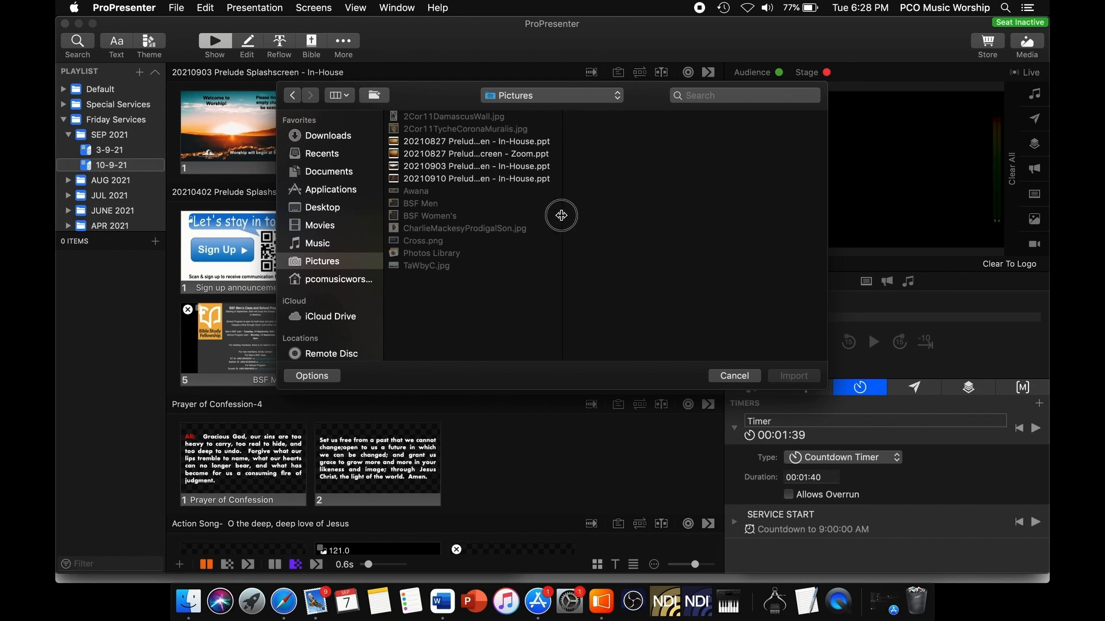
click(430, 173)
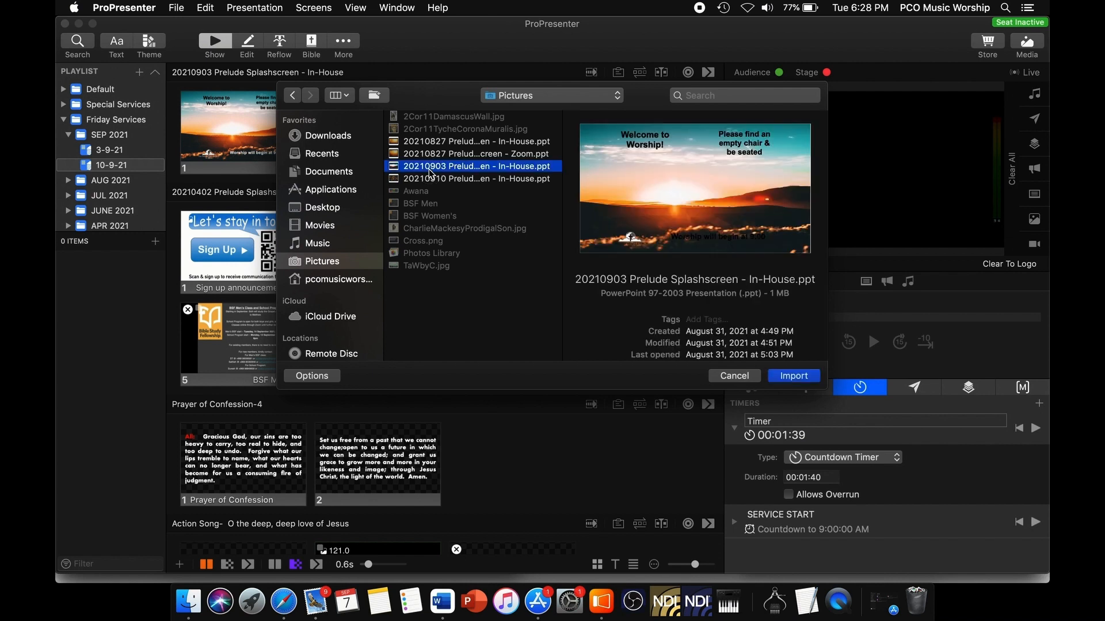
click(428, 154)
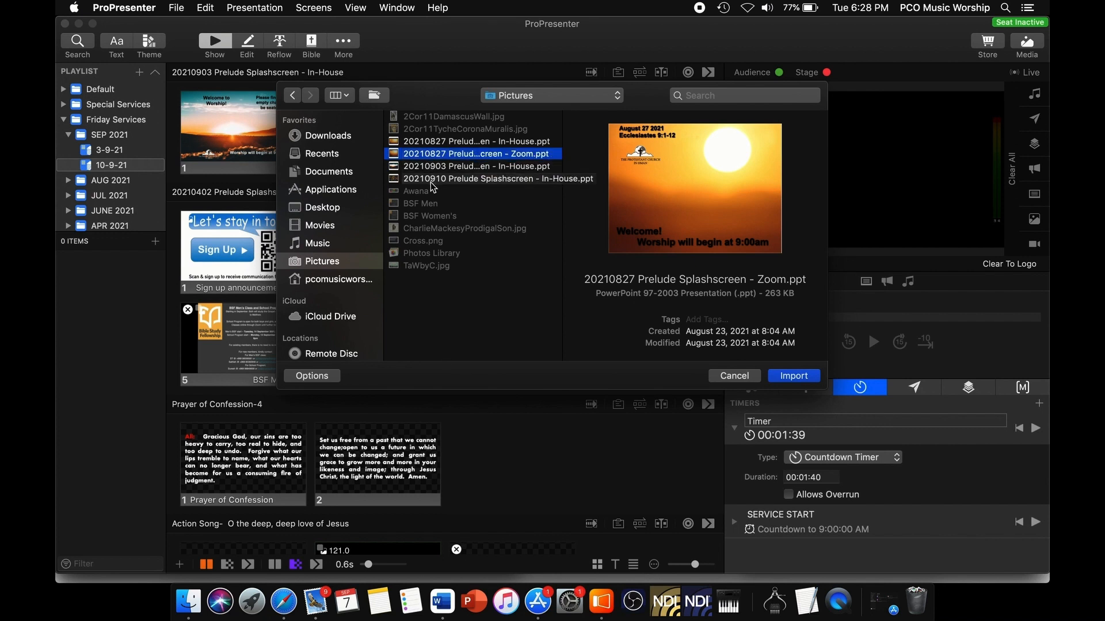
click(432, 180)
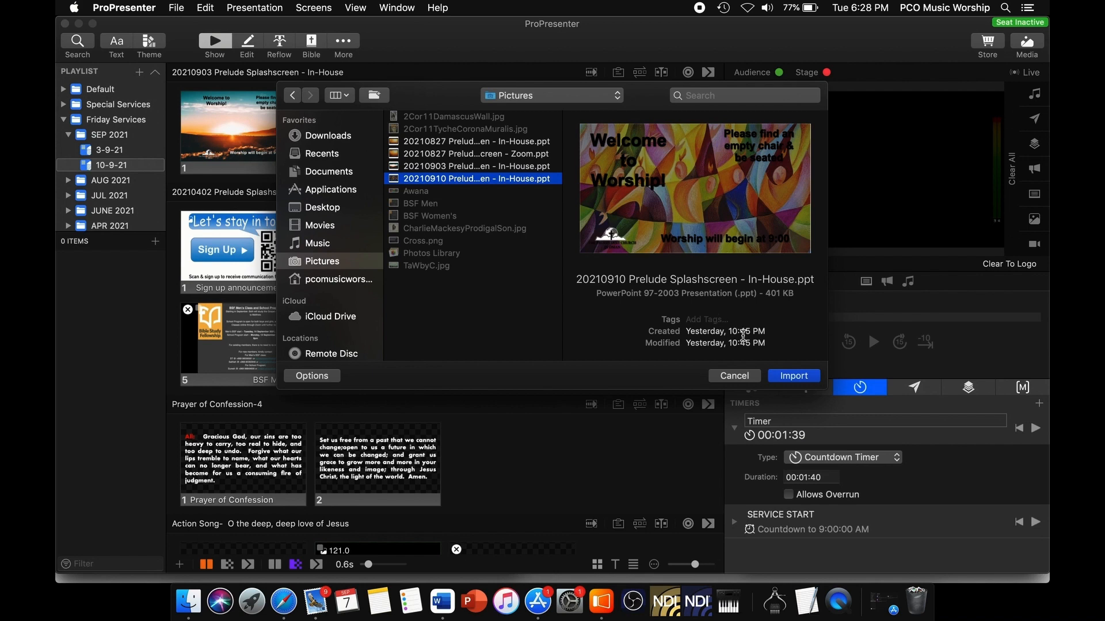
click(793, 375)
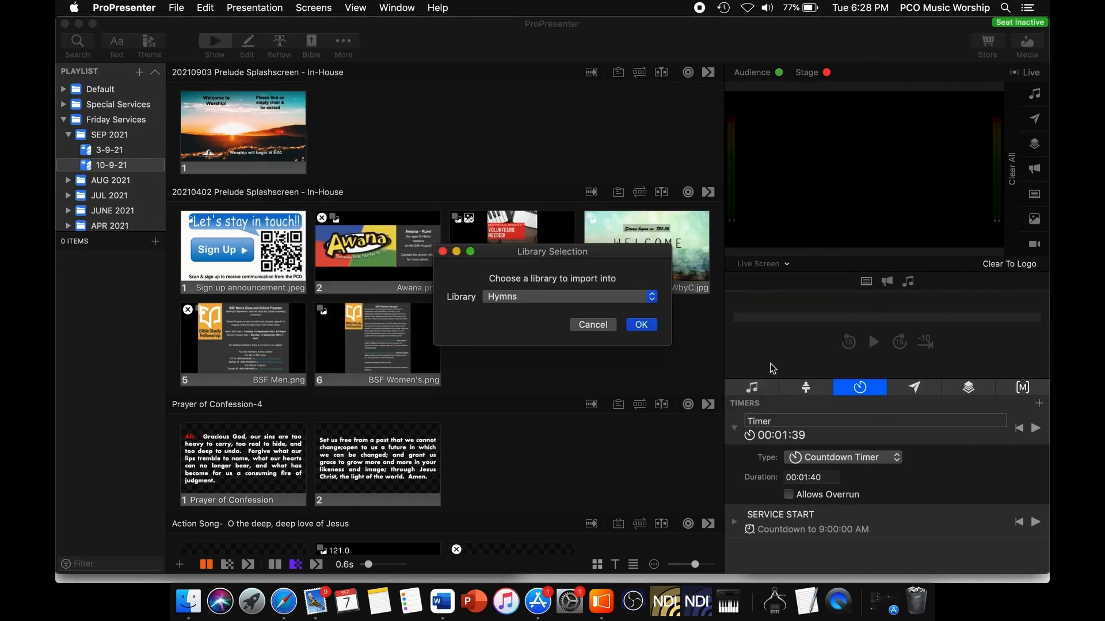
Choose Pre and Postludes as the library for the imported splashscreen
click(652, 297)
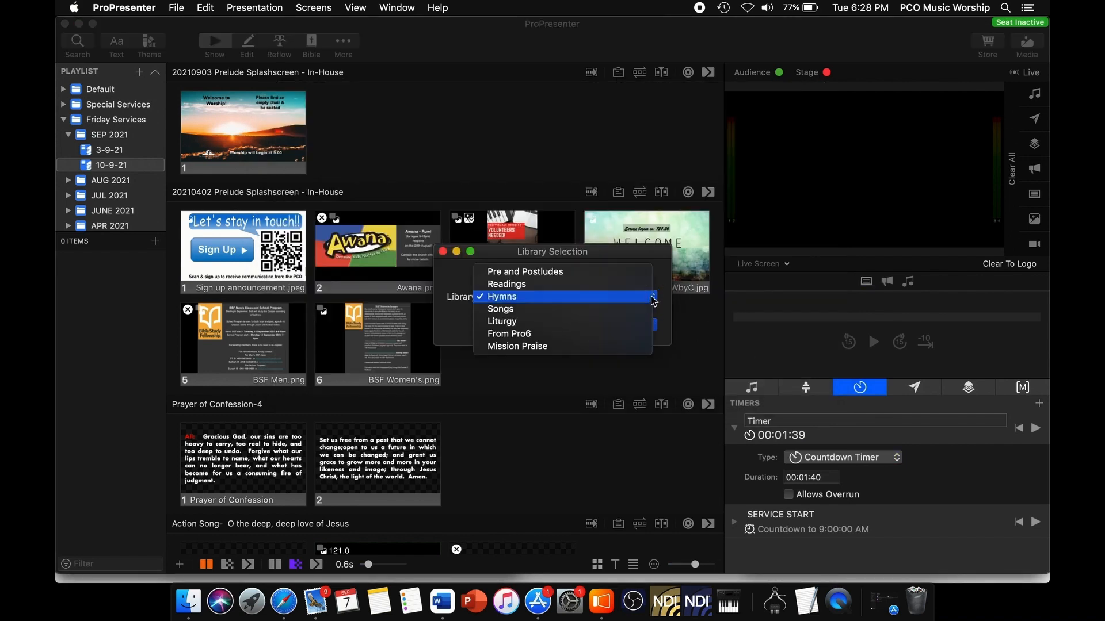
click(593, 275)
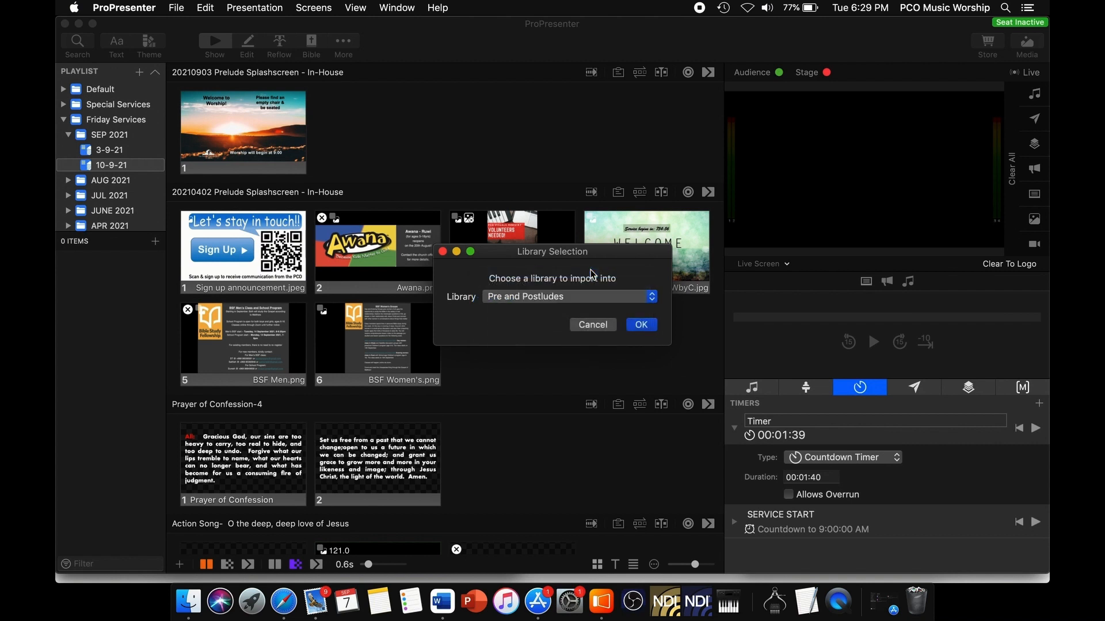
click(641, 329)
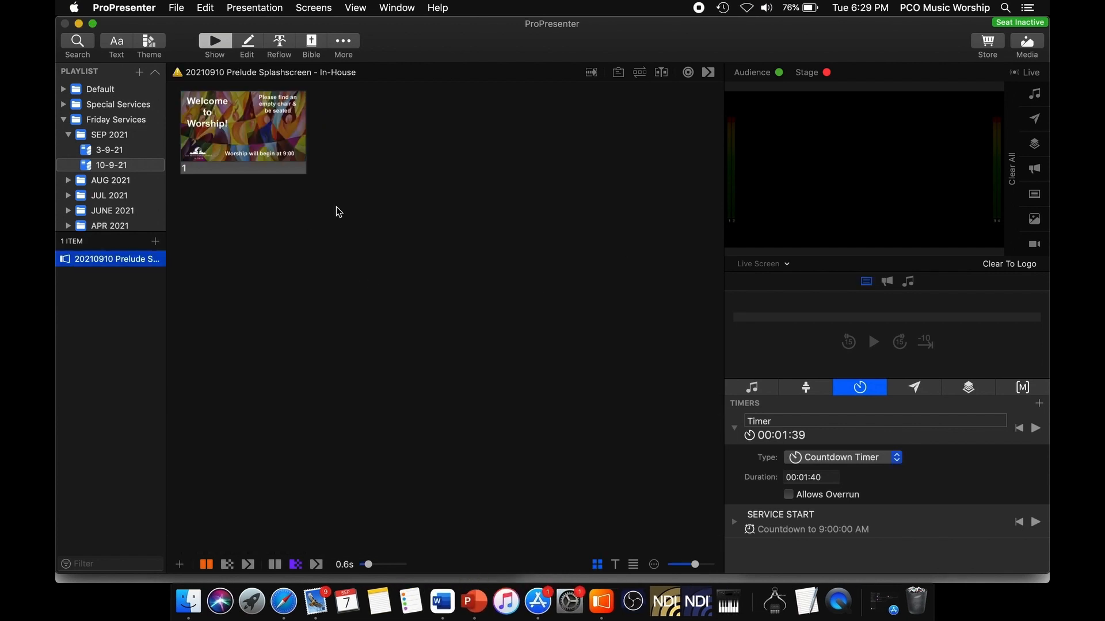
Show the imported prelude slide live and resolve its size warning with a width of 1920 pt and height of 1080 pt
click(245, 128)
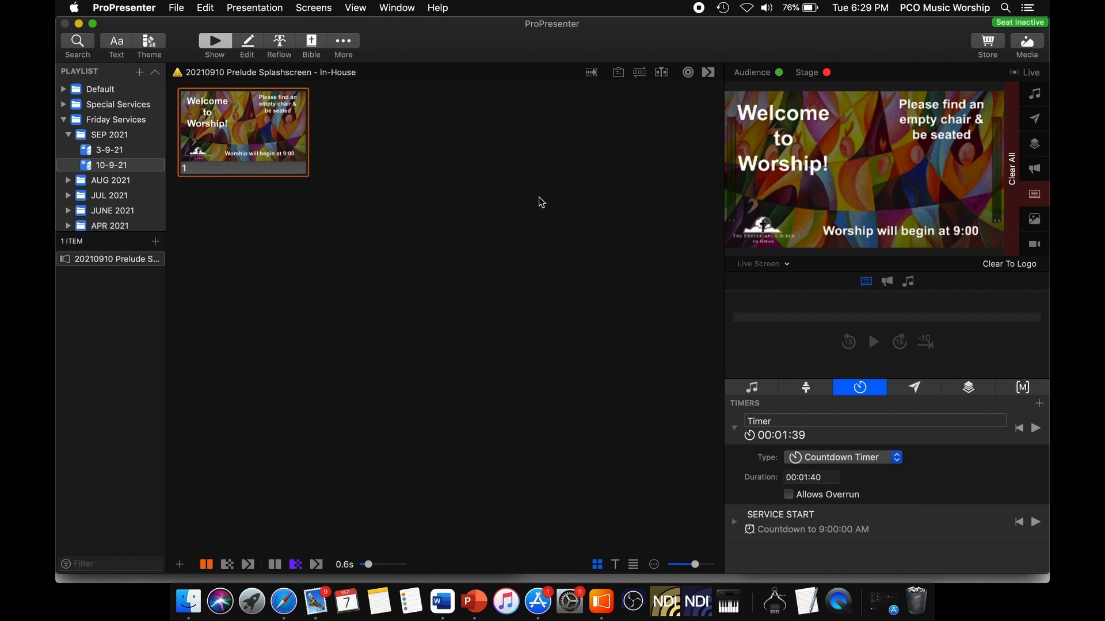
click(179, 73)
click(195, 70)
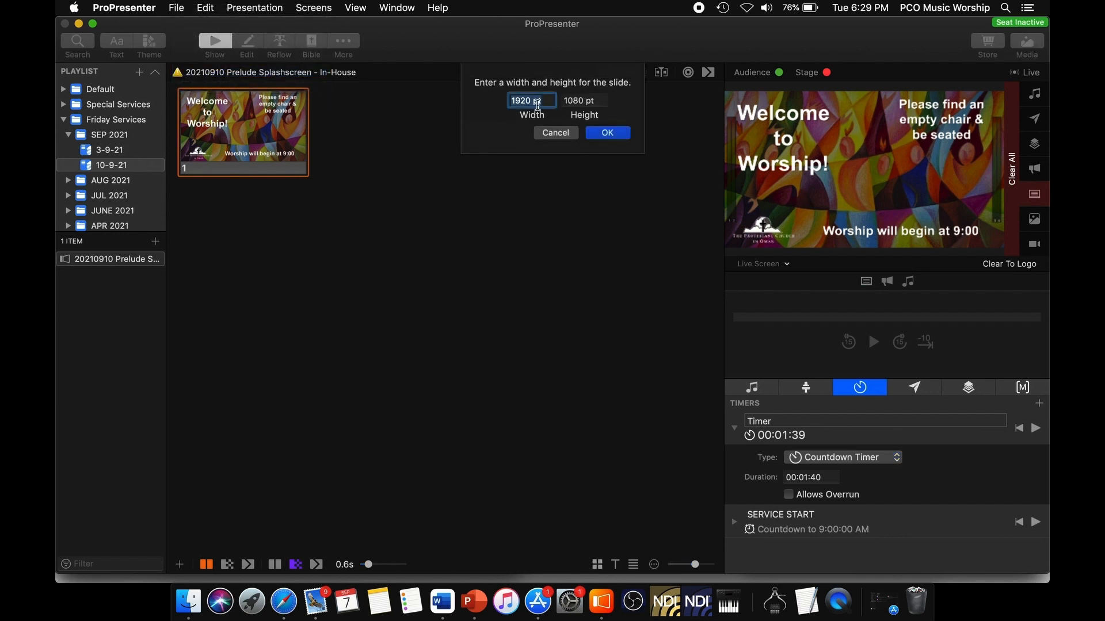
click(578, 101)
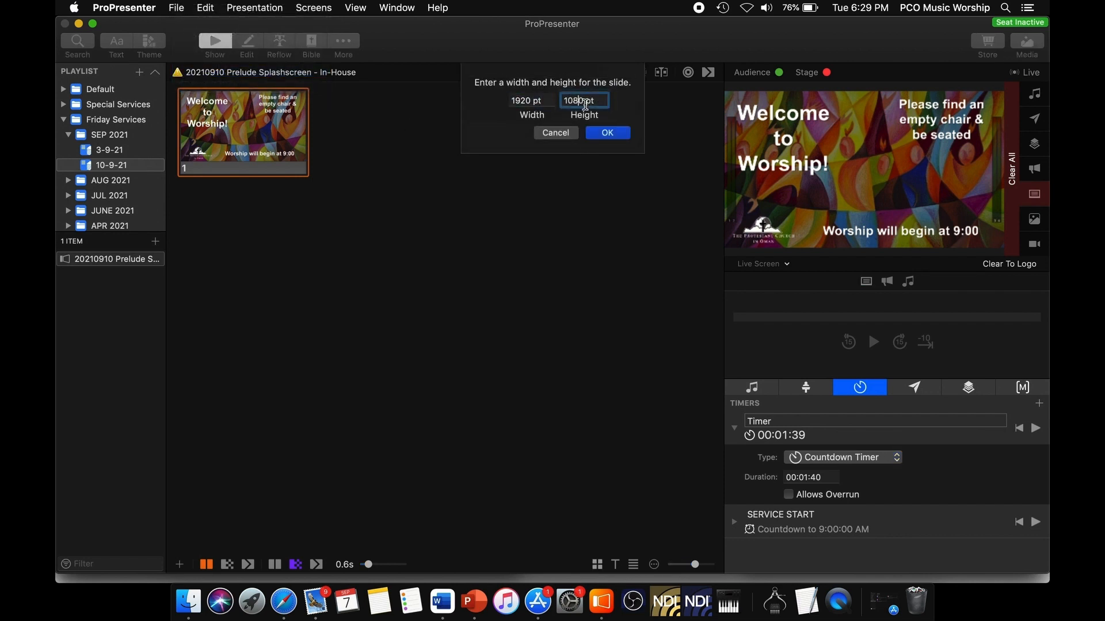
click(608, 133)
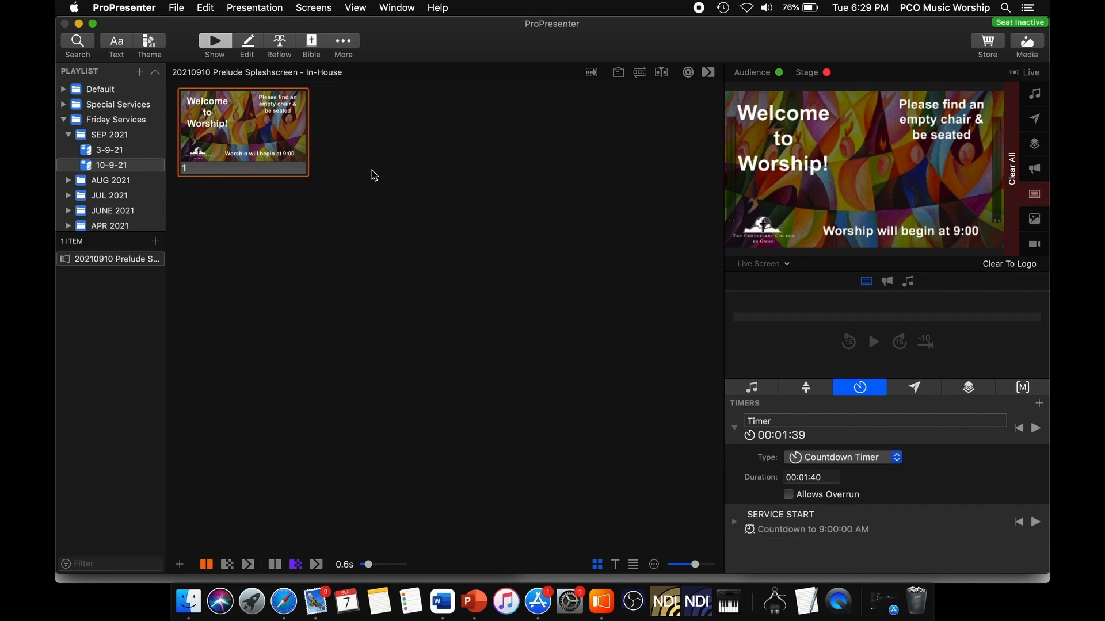
Switch to the liturgy document in Word and try to insert a line break after the Ancient of Days song title
click(443, 600)
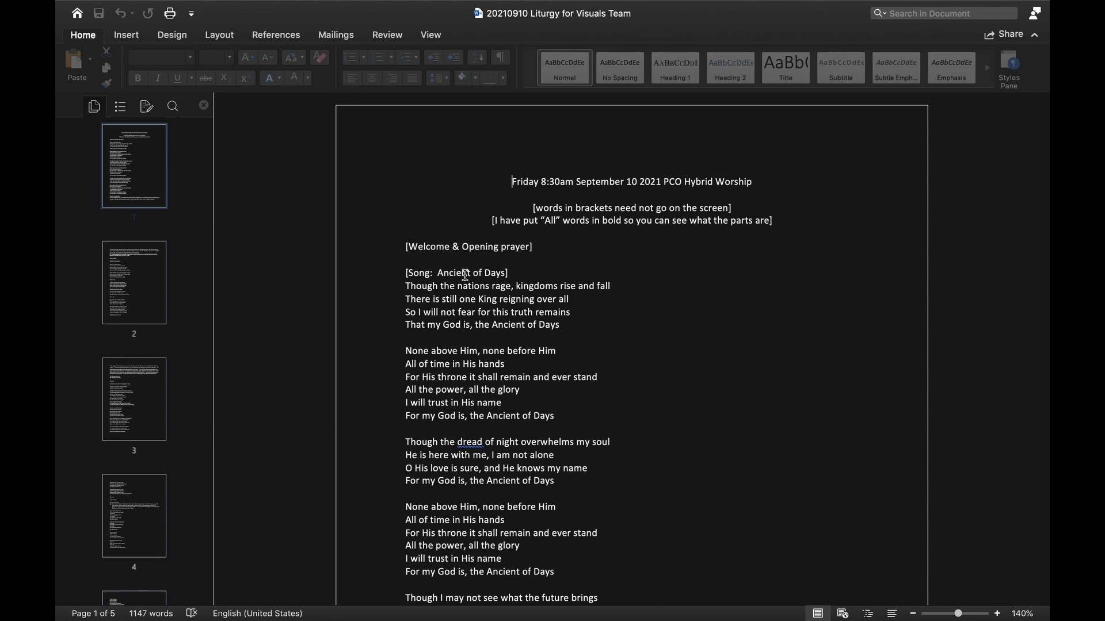
click(517, 274)
key(Return)
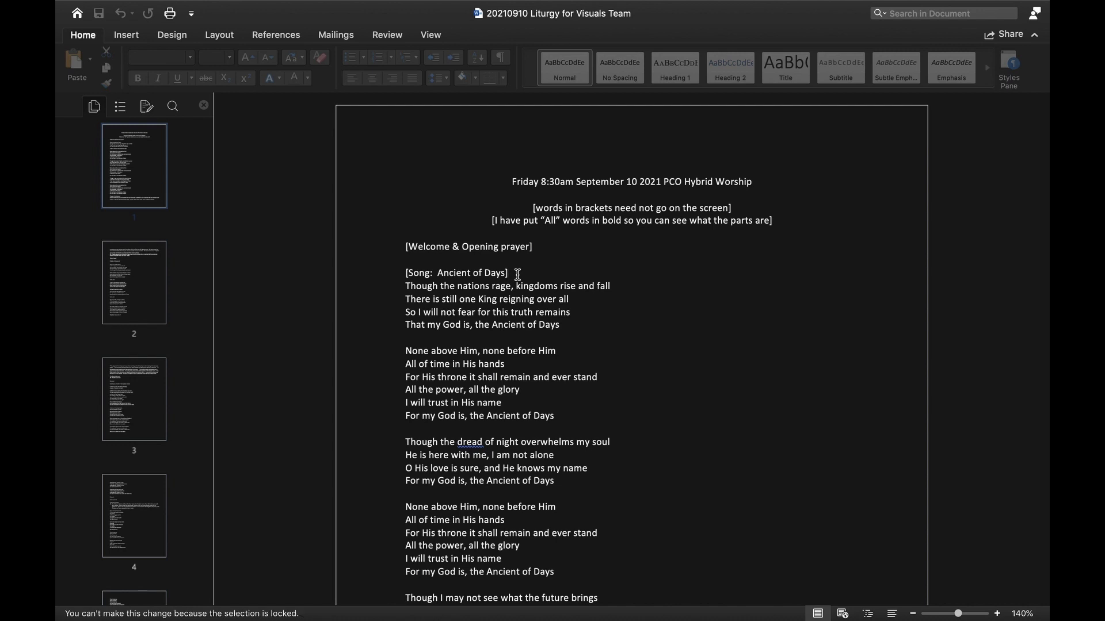
Open the 20210910 Liturgy for Visuals Team.docx attachment from the Mail message in TextEdit and place its window beside the playlist
mouse_move(477, 611)
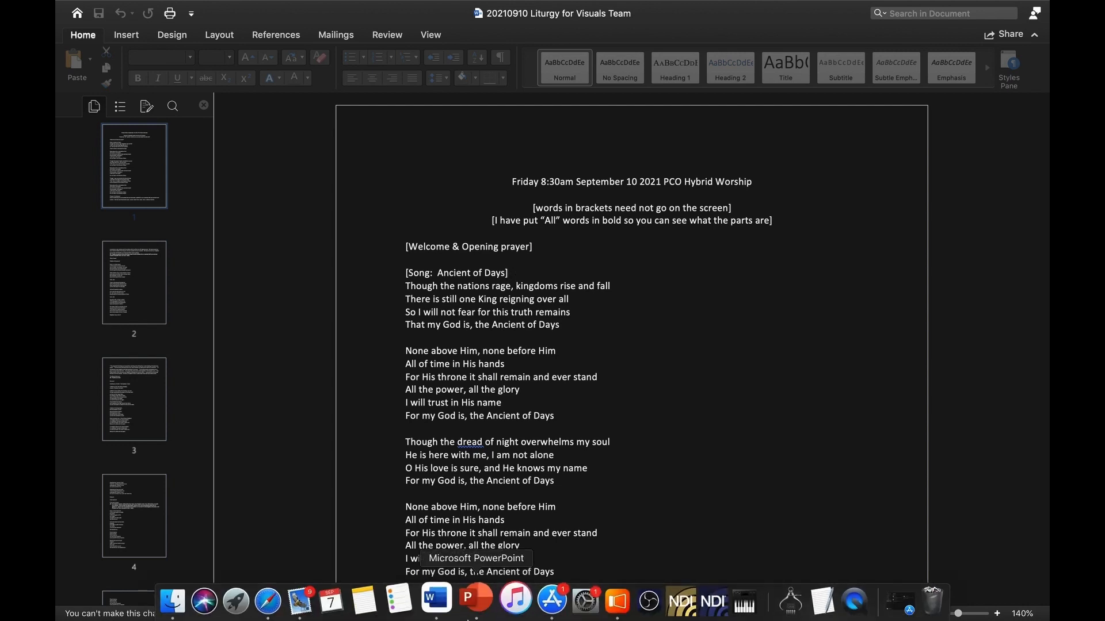
click(316, 600)
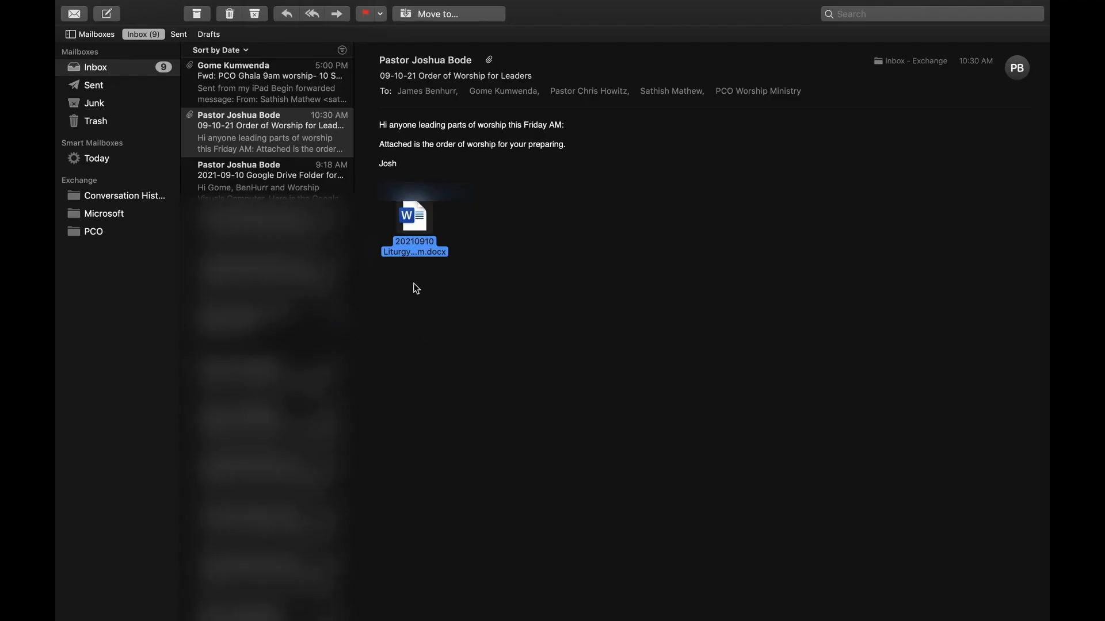
double_click(420, 220)
right_click(420, 219)
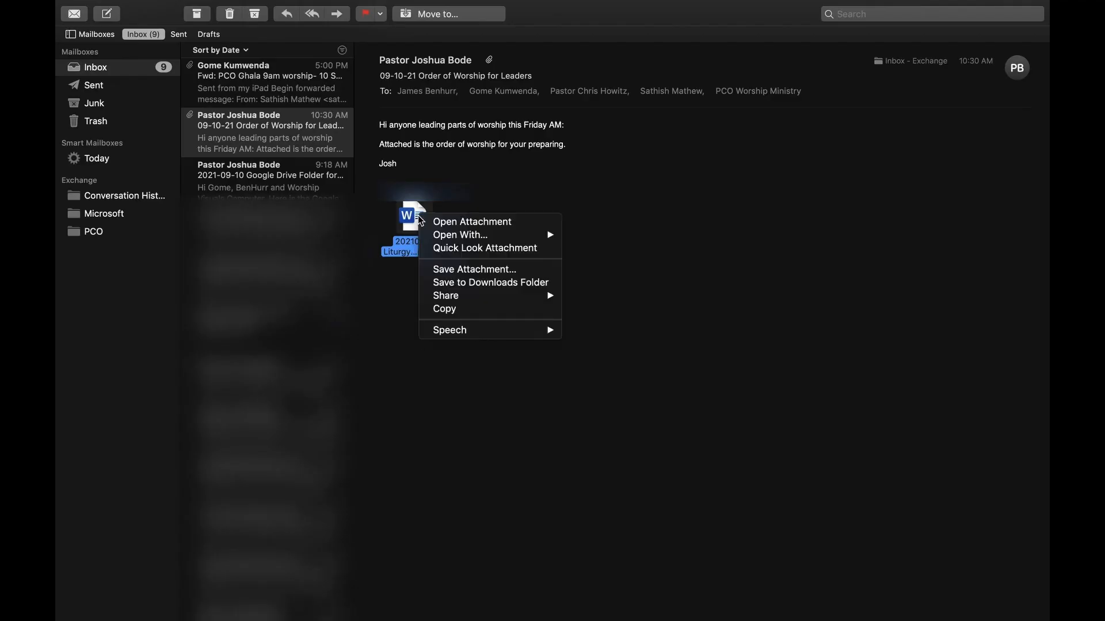
mouse_move(459, 238)
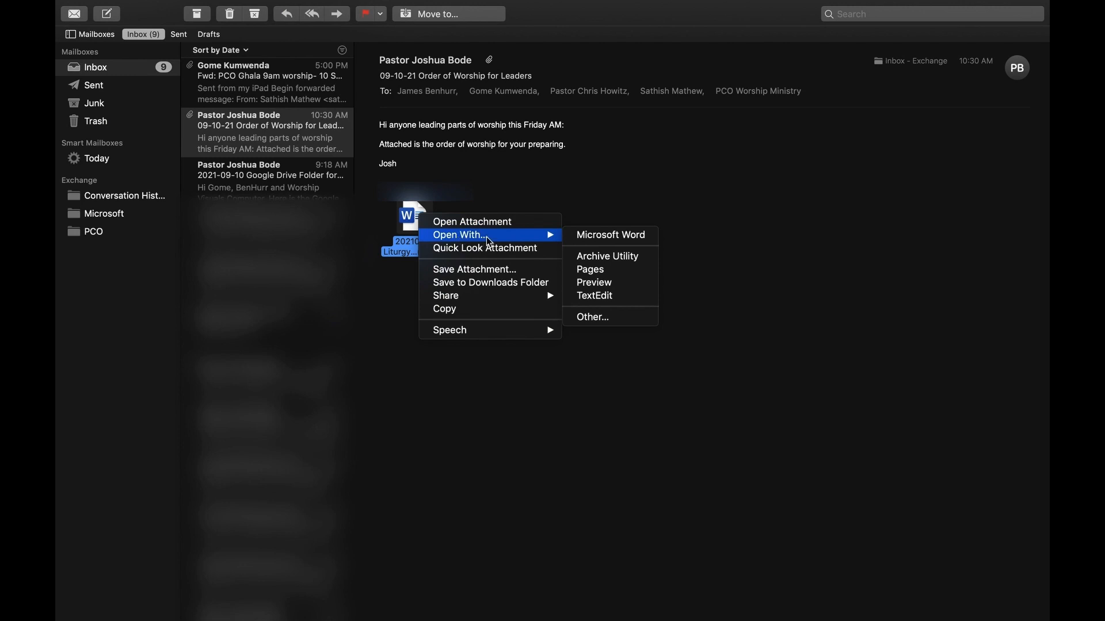
click(605, 301)
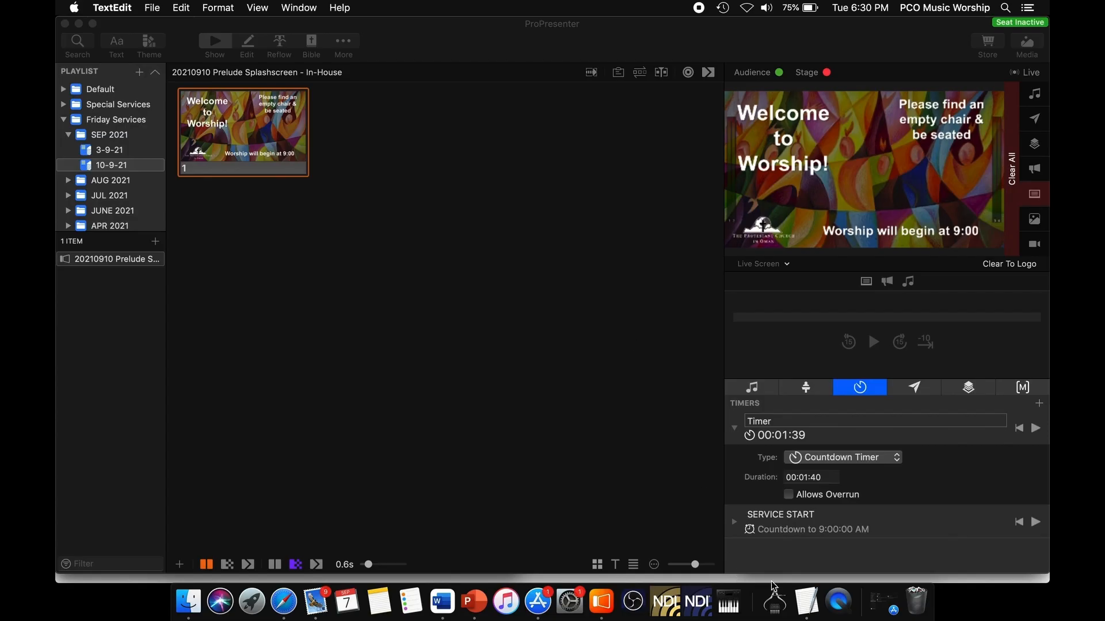
click(805, 607)
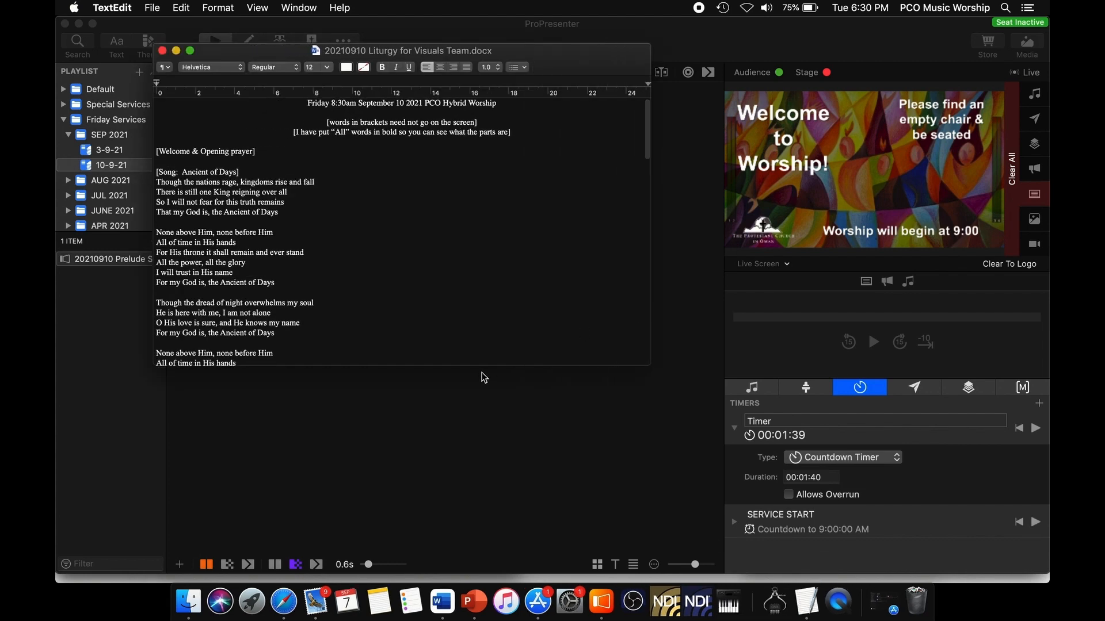
drag(414, 54, 711, 89)
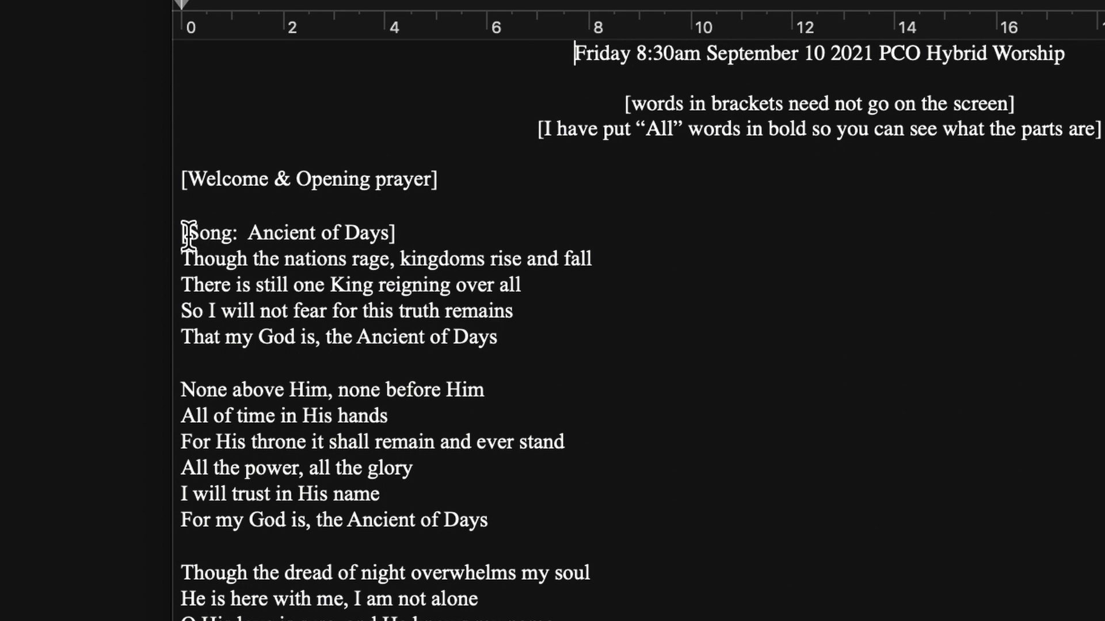
Remove the opening bracket, the "Song:" prefix and the closing bracket from the heading so it reads Ancient of Days
click(245, 236)
key(BackSpace)
key(BackSpace)
key(BackSpace)
key(BackSpace)
key(BackSpace)
key(BackSpace)
key(BackSpace)
key(BackSpace)
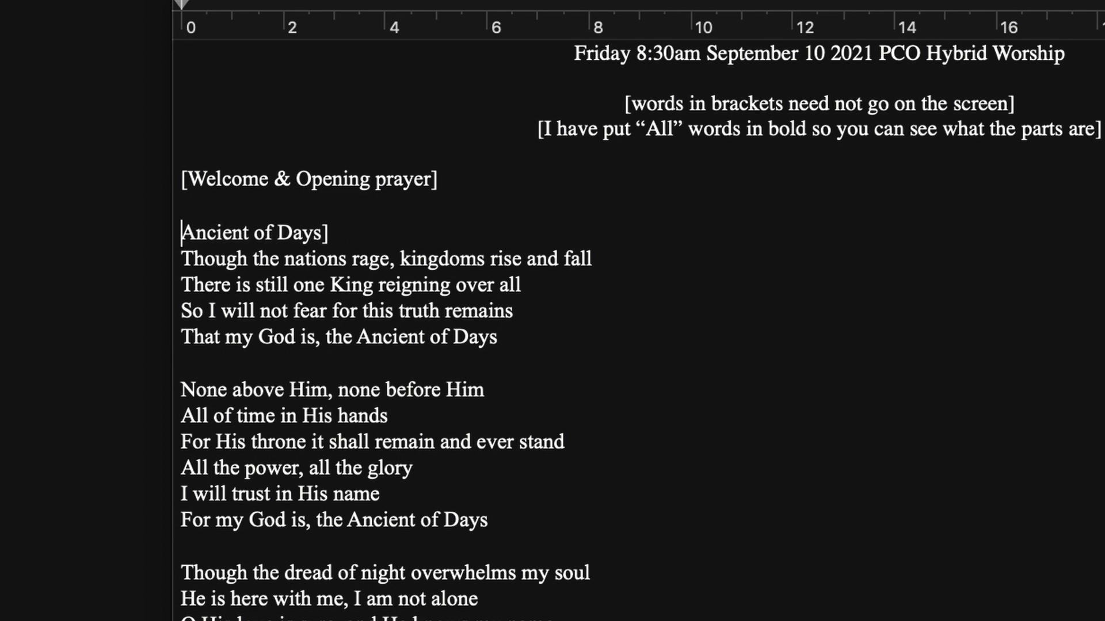
key(Right)
key(Right)
key(Right)
key(Right)
key(Right)
key(Right)
key(Right)
key(Right)
key(Right)
key(Right)
key(Right)
key(Right)
key(Right)
key(Right)
key(Right)
key(Right)
key(BackSpace)
Add a blank line below the Ancient of Days title and label the first stanza Verse 1
key(Return)
key(Return)
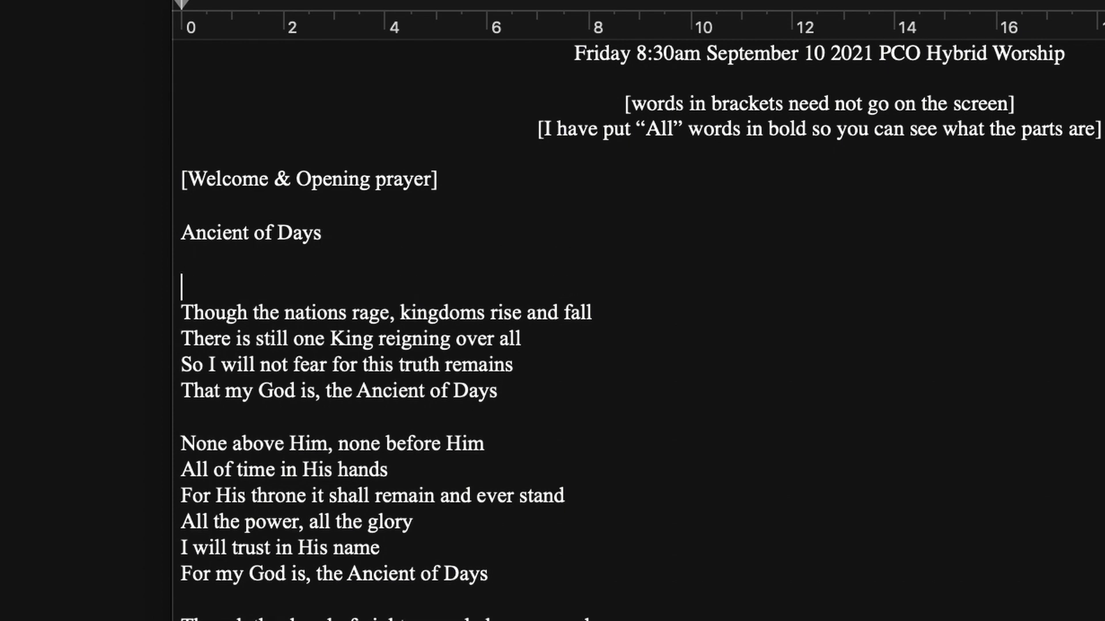
text(Ver)
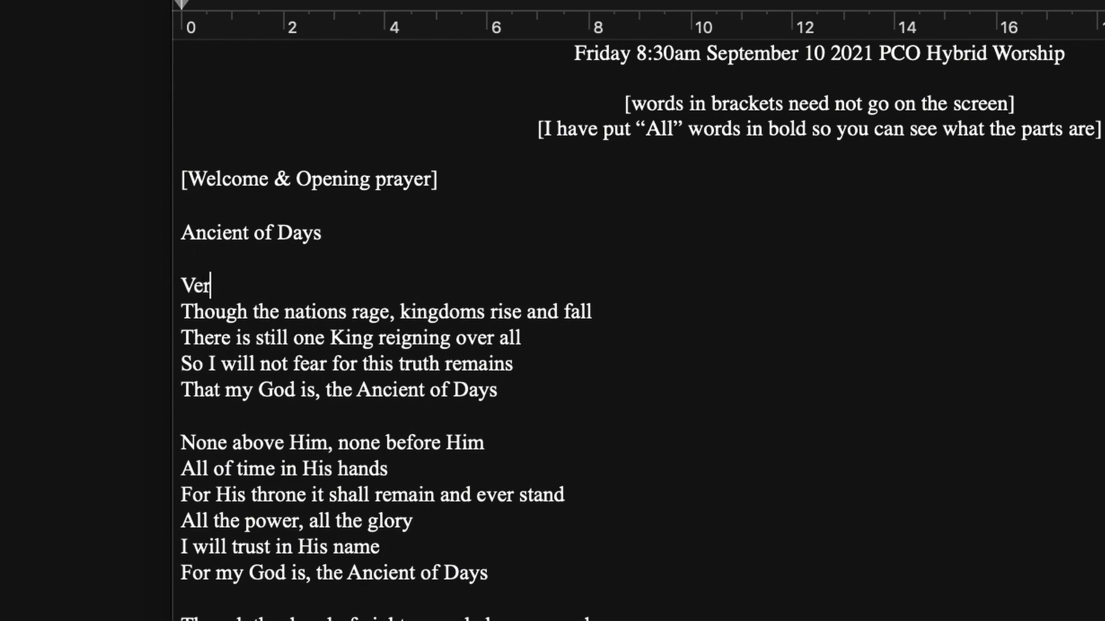
text(se 1)
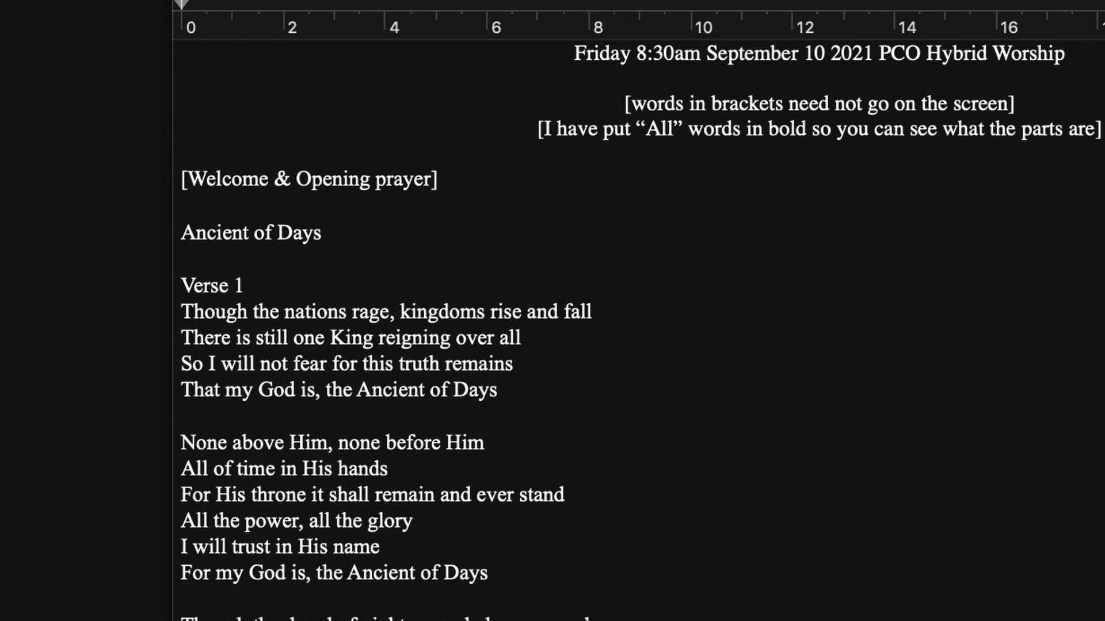
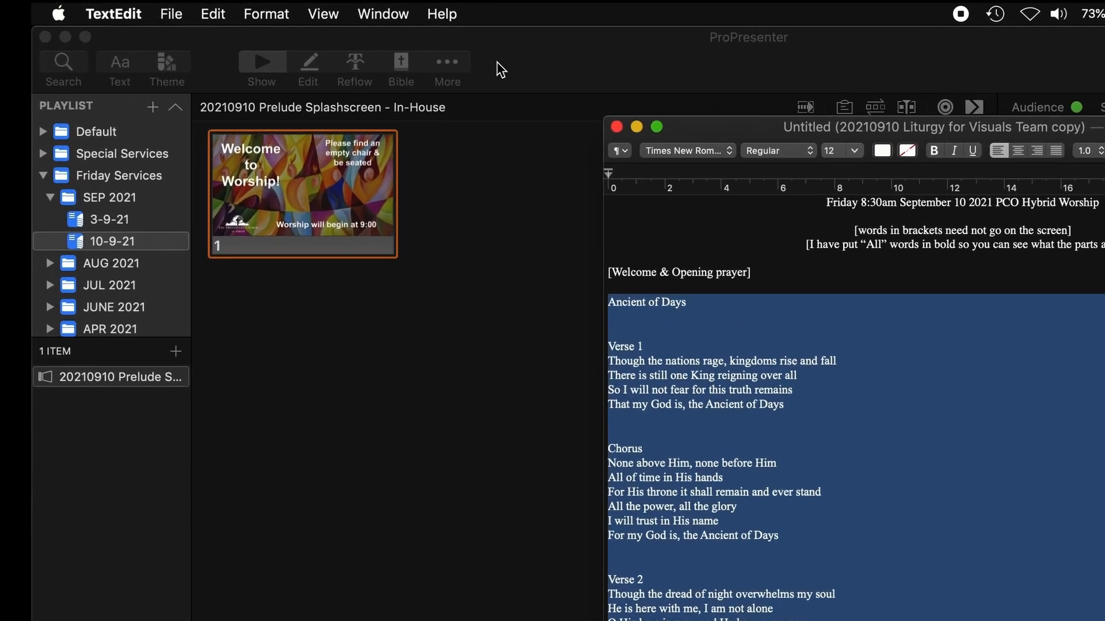
Switch to ProPresenter and start importing the copied song text from the clipboard, with slides delimited by paragraph break
click(375, 42)
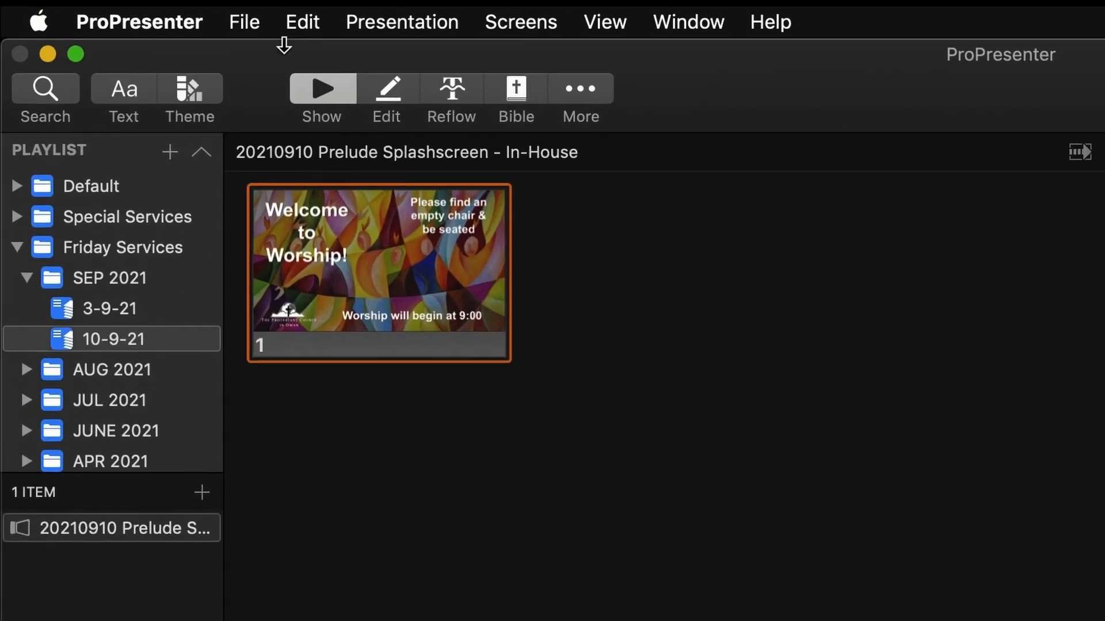
click(228, 26)
mouse_move(334, 108)
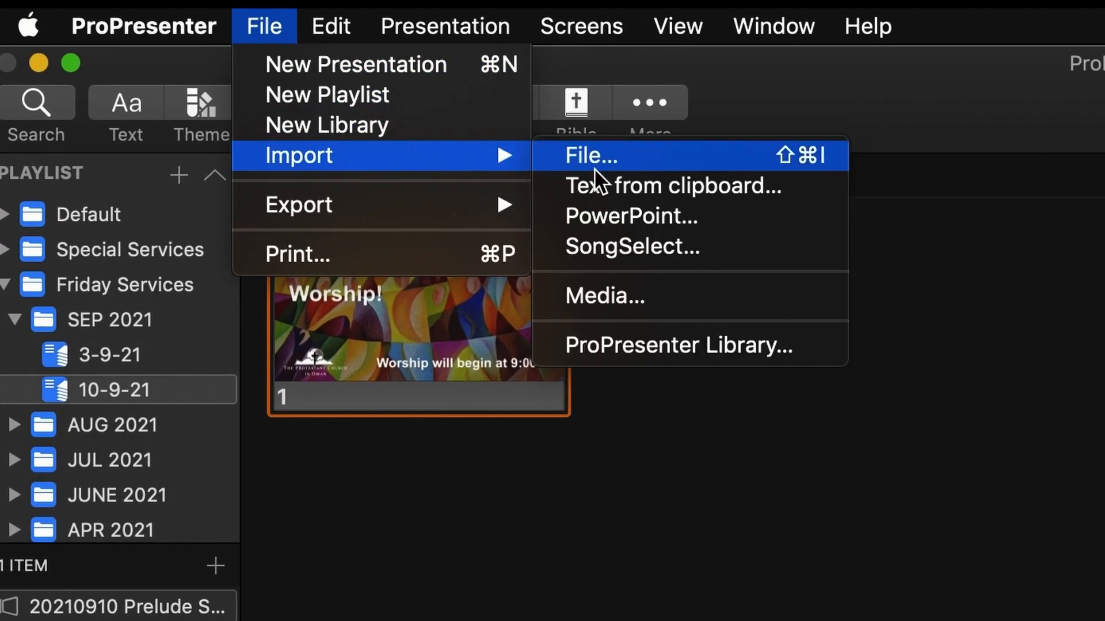
click(616, 184)
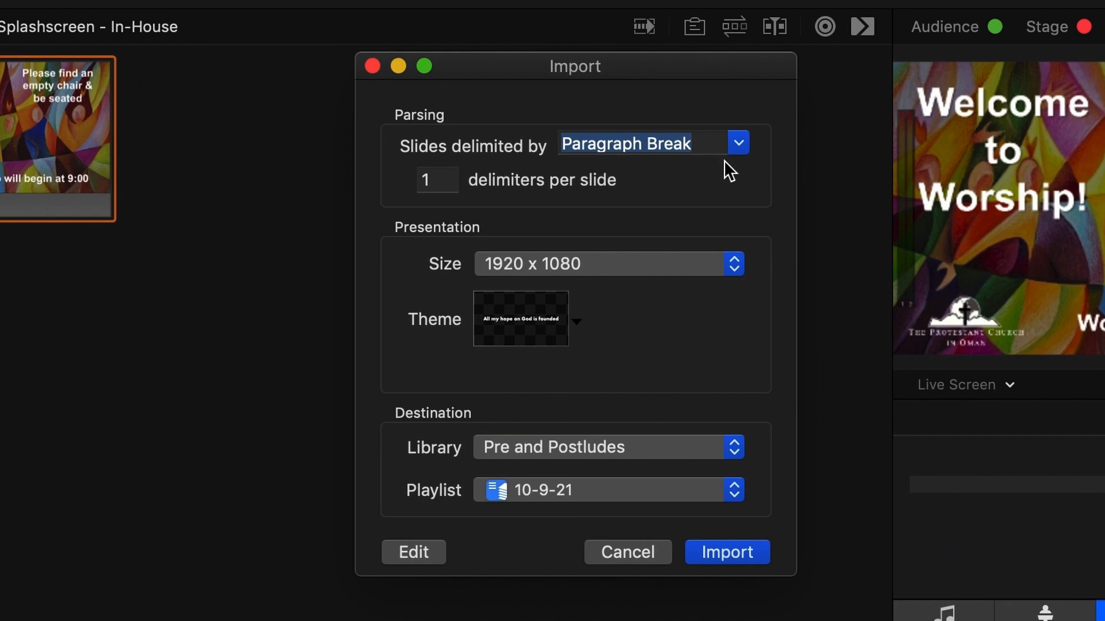
click(737, 144)
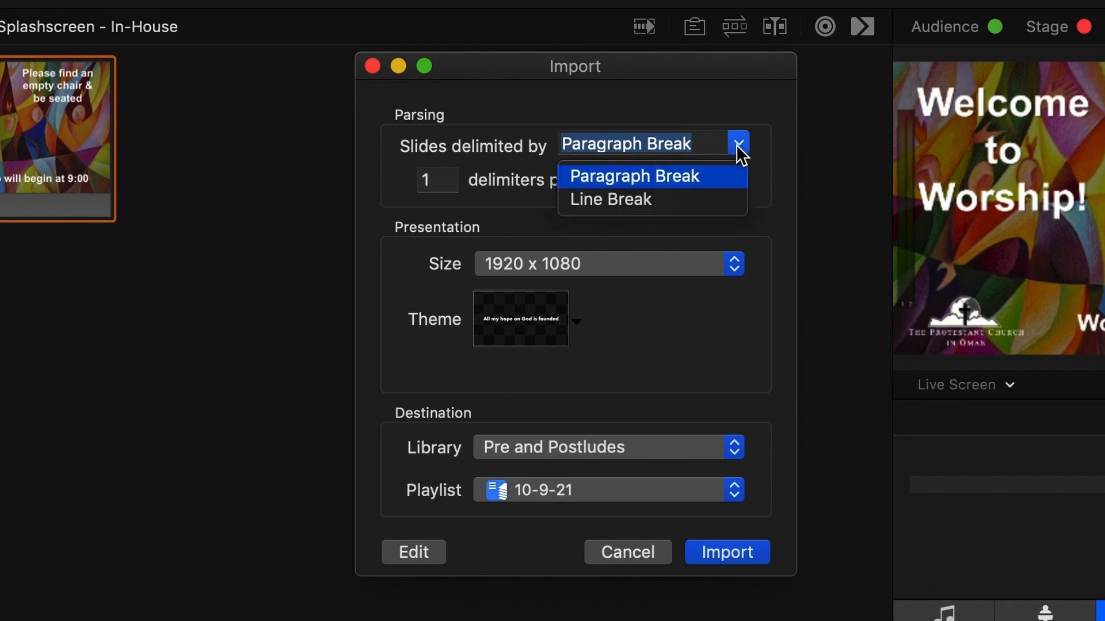
click(706, 95)
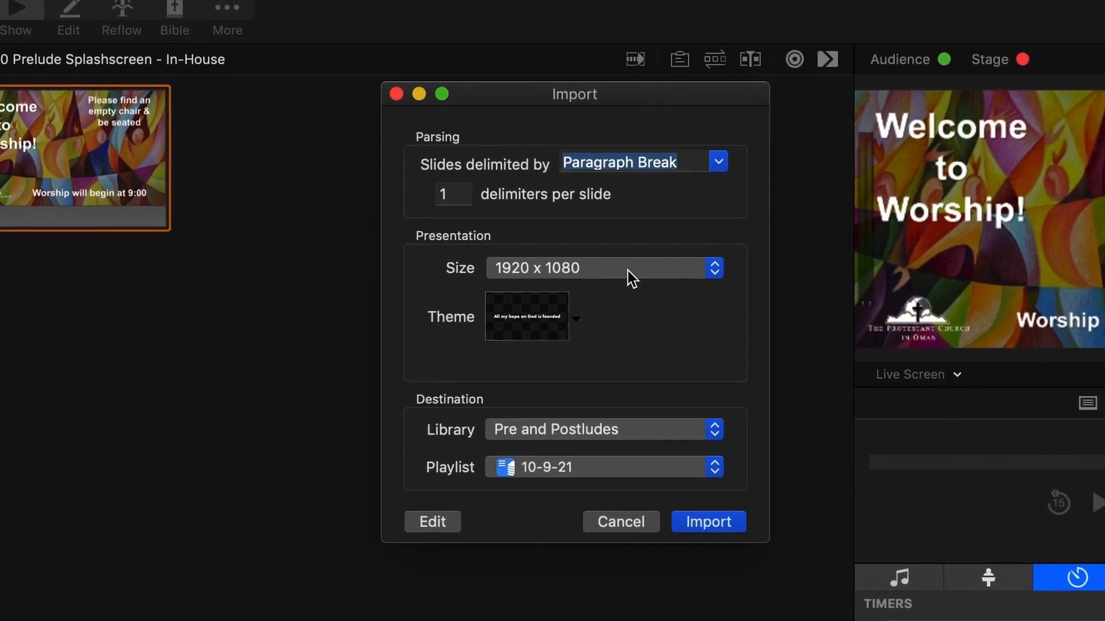
Look through the PRO7 and PROTESTANT CHURCH OMAN themes for the import and set the destination library to Songs
click(576, 318)
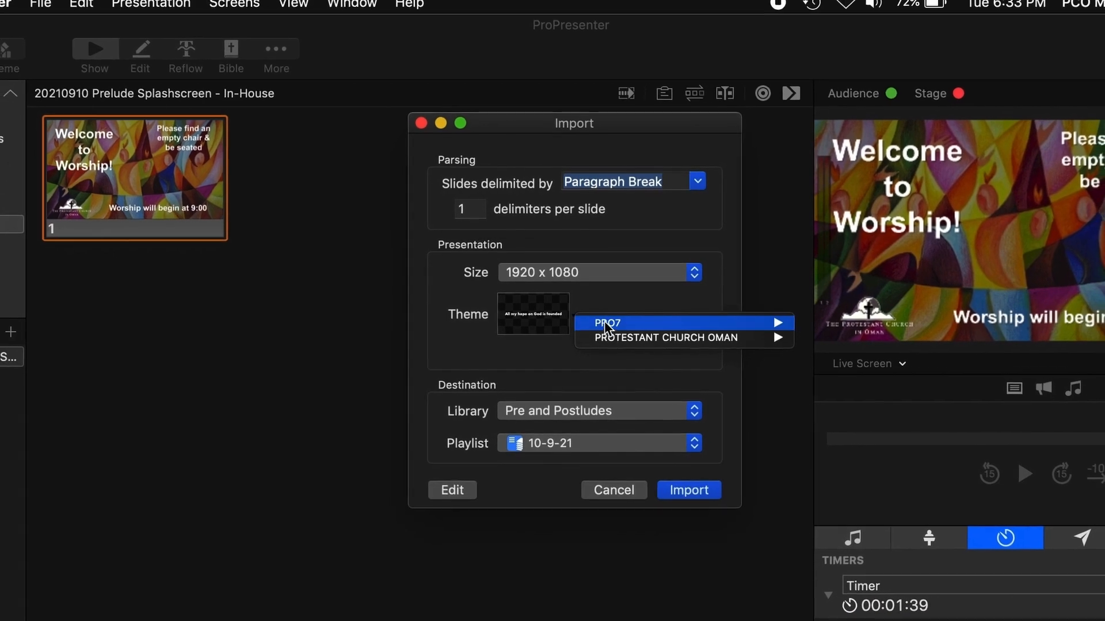
mouse_move(651, 322)
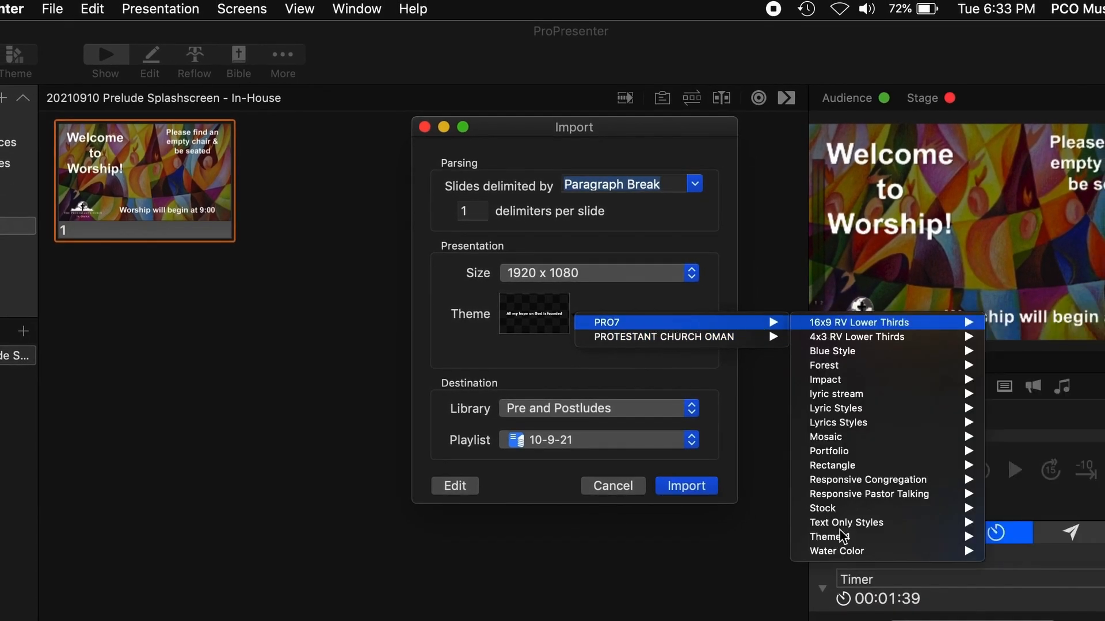
mouse_move(712, 341)
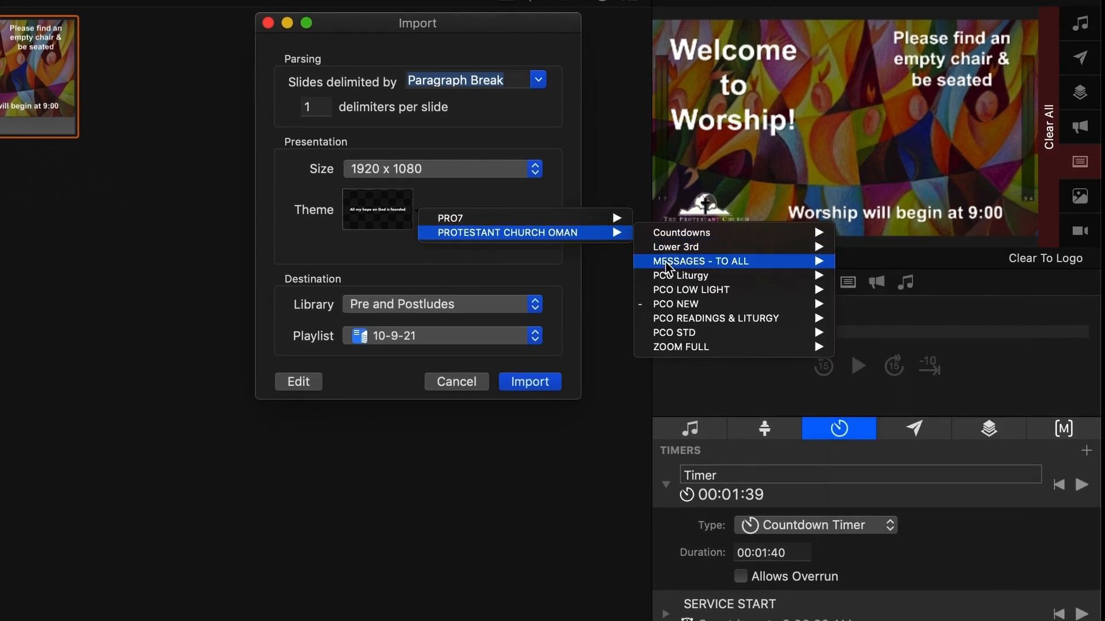
mouse_move(671, 293)
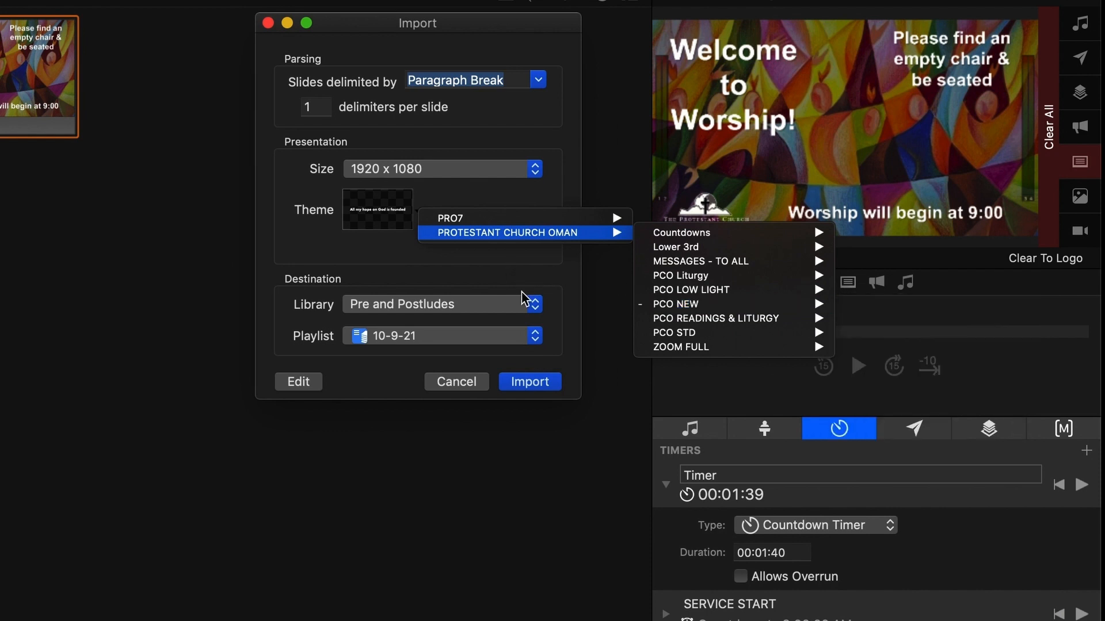
click(541, 314)
click(539, 310)
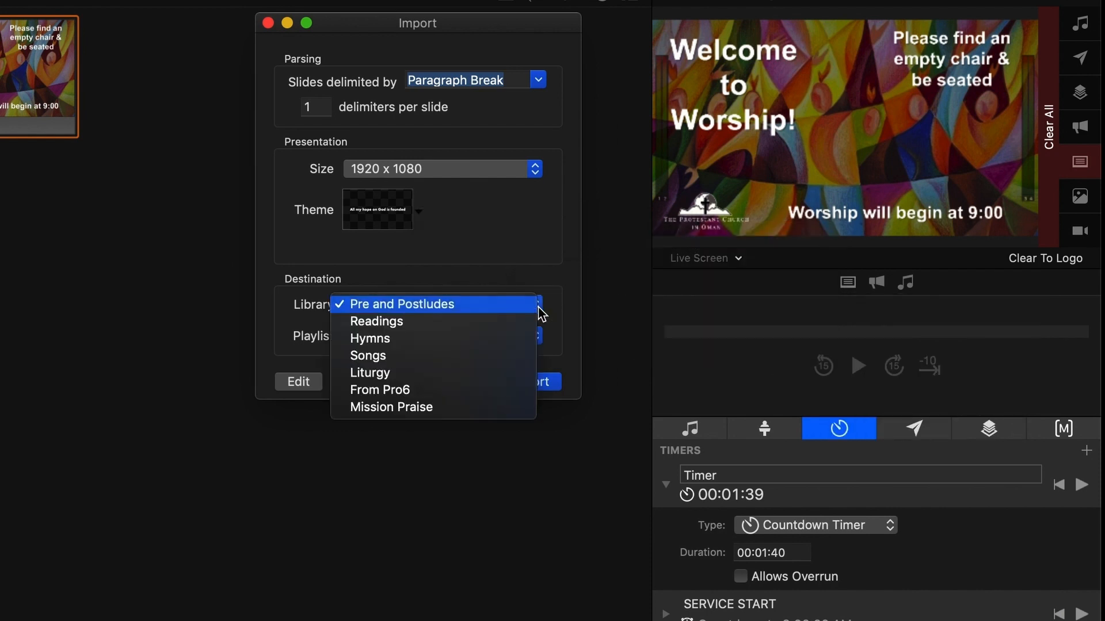
click(447, 357)
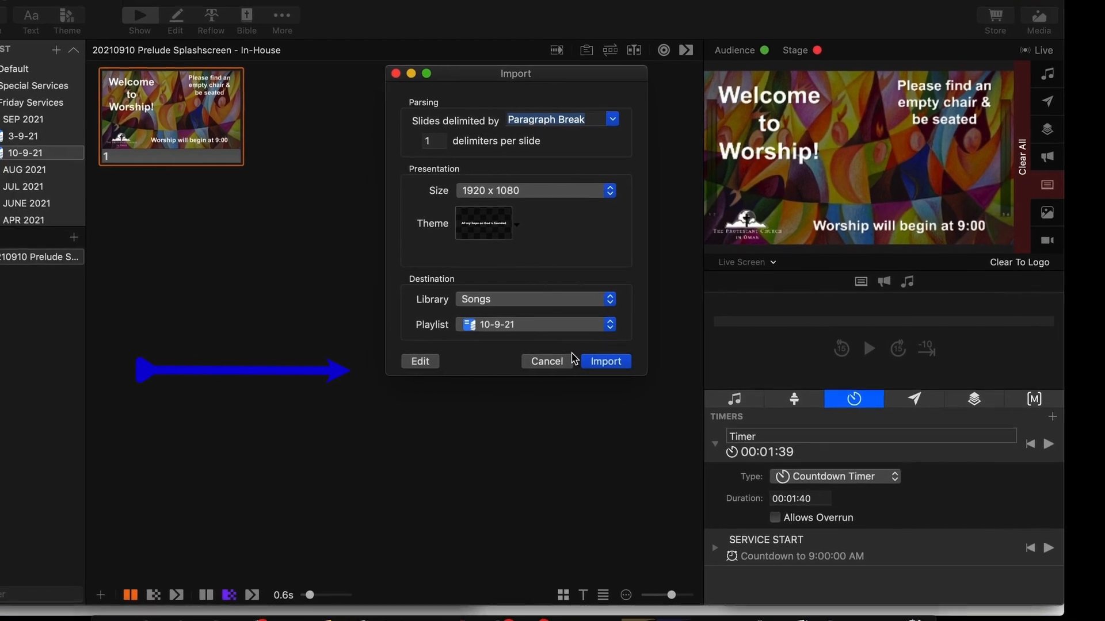
Open the import for editing and assign the first Ancient of Days slide to the Title group
click(434, 359)
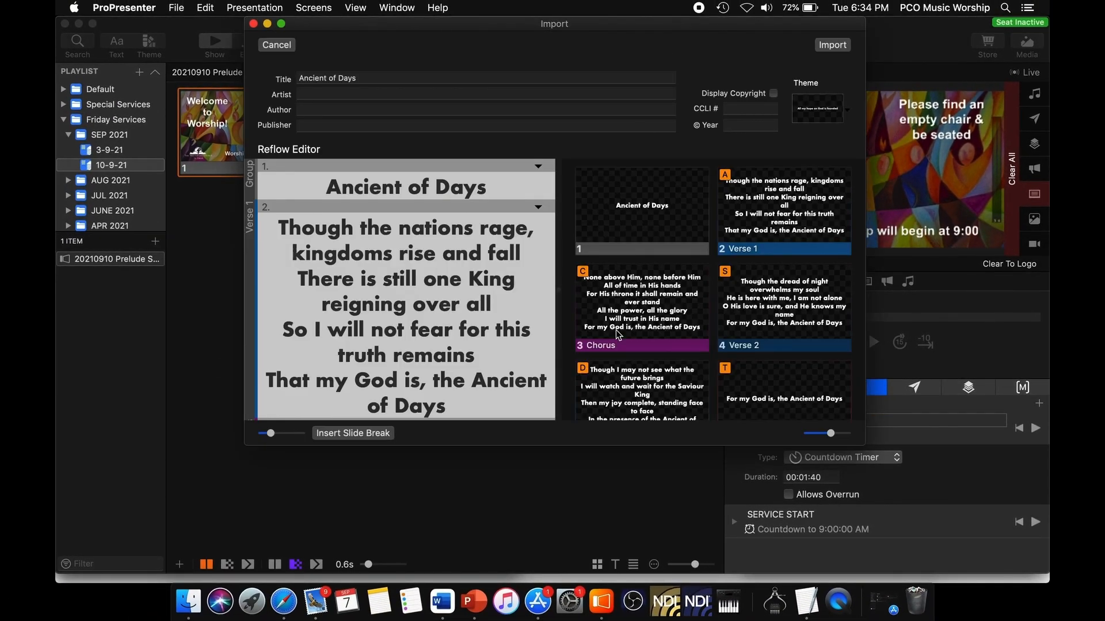
click(538, 167)
mouse_move(593, 286)
click(687, 475)
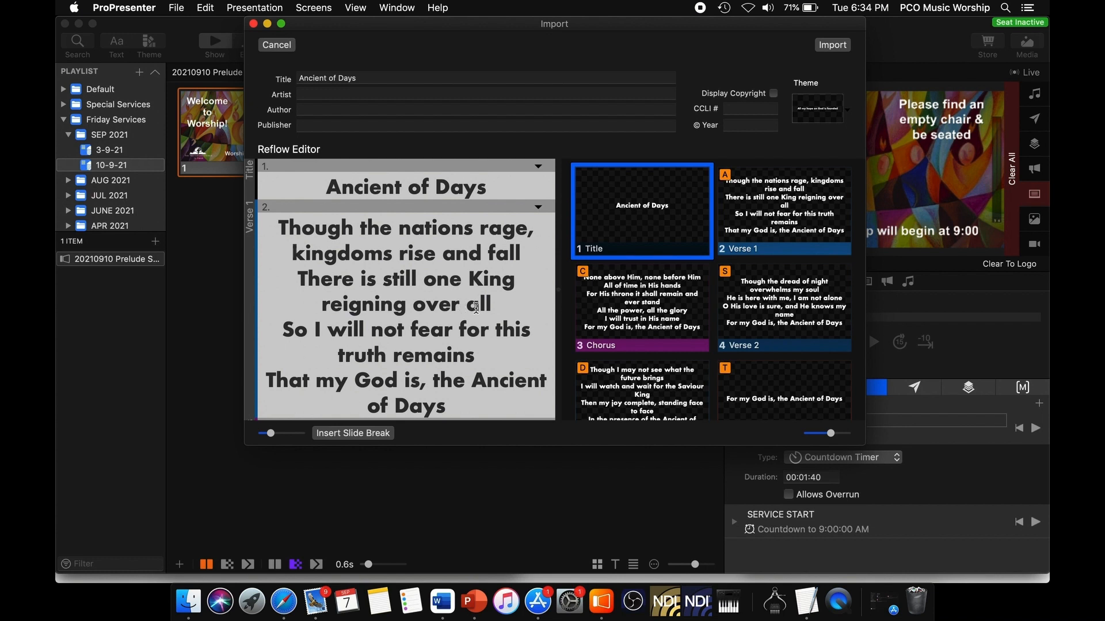
Check the verse, chorus and tag slides in the Reflow Editor and import Ancient of Days into the 10-9-21 playlist
scroll(413, 358, down, 3)
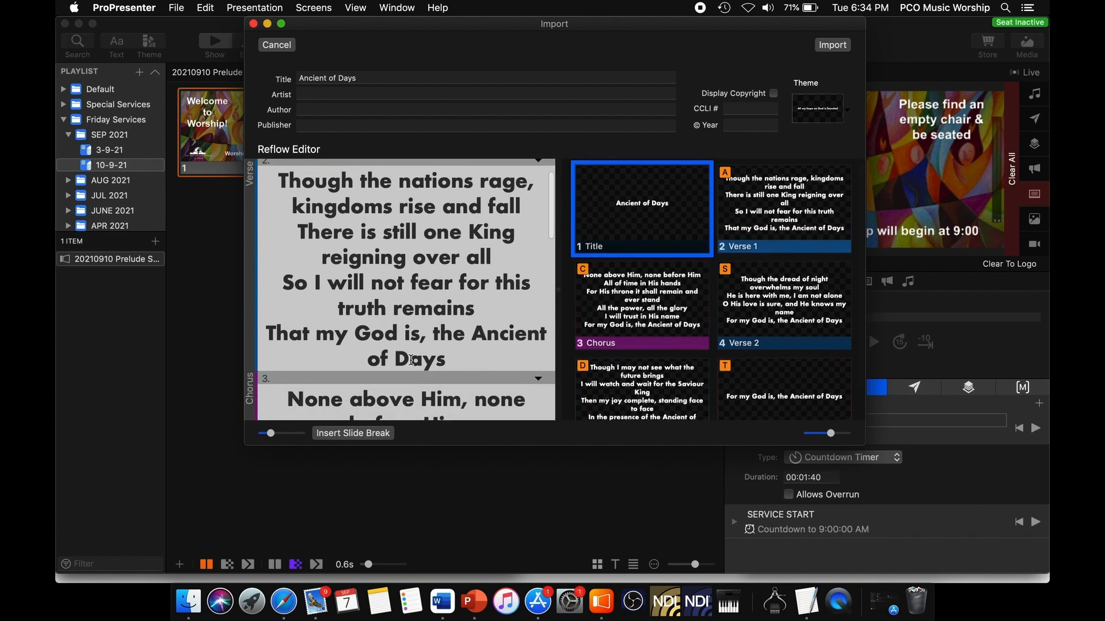
scroll(412, 360, up, 3)
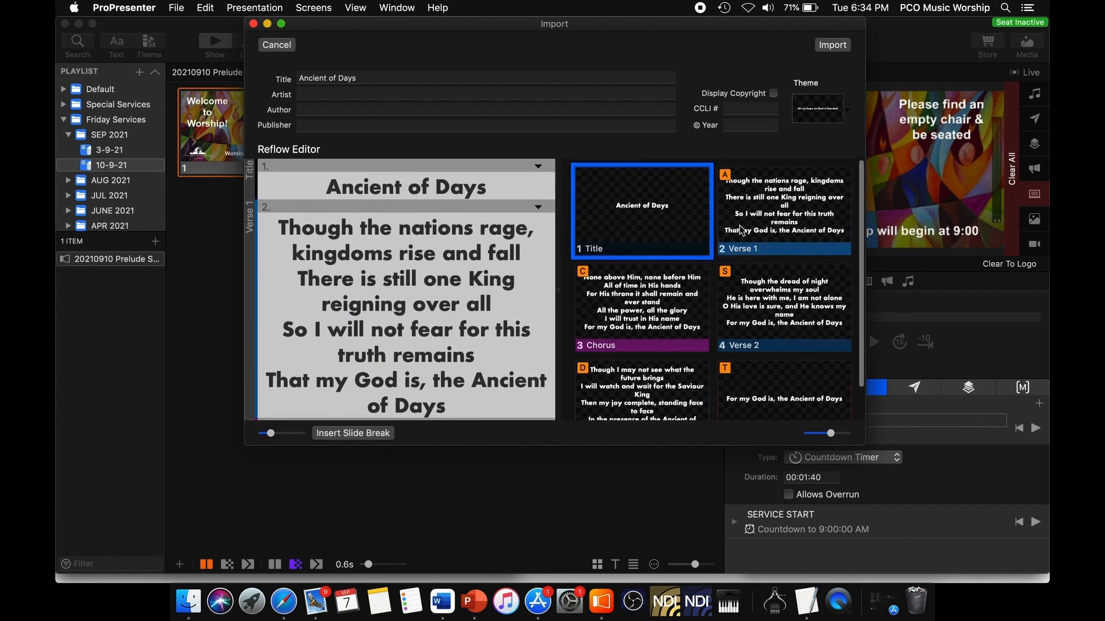
scroll(355, 256, down, 10)
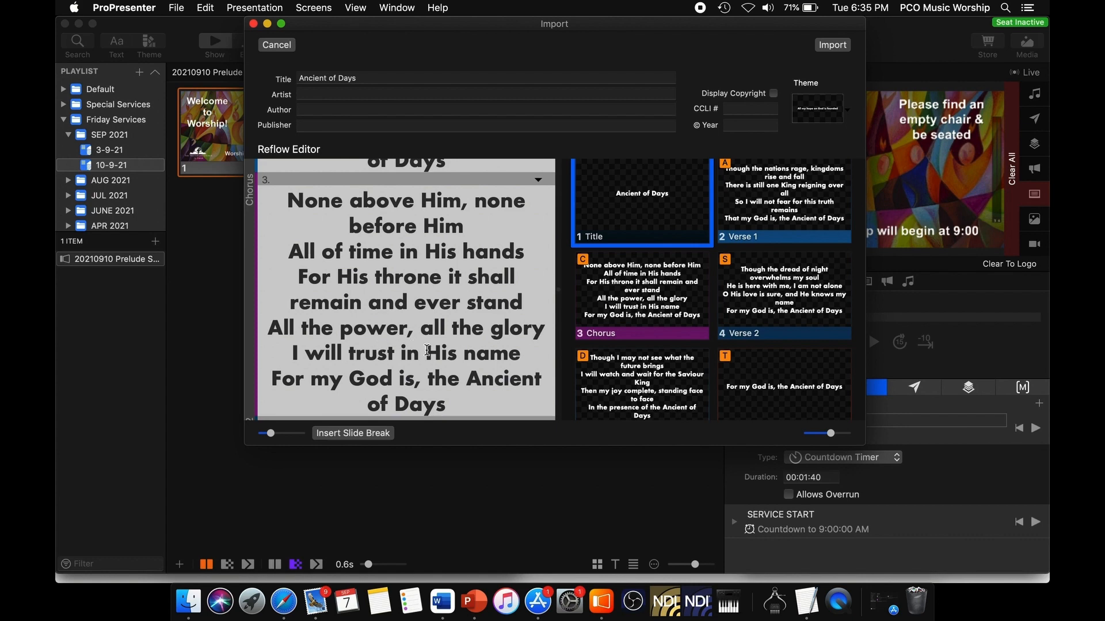
scroll(440, 350, down, 6)
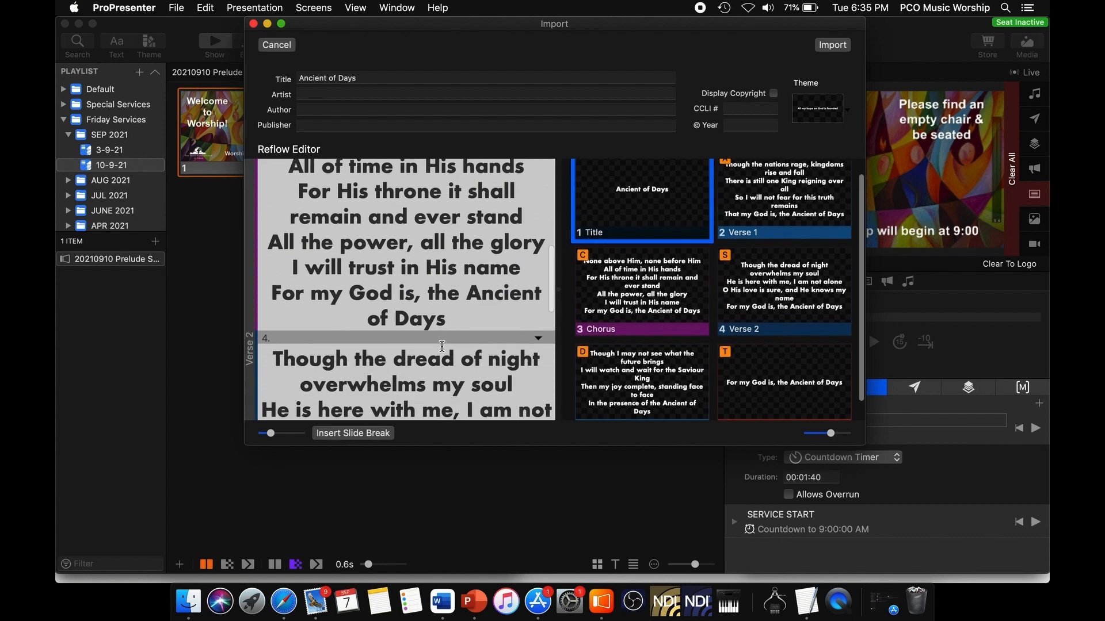
scroll(366, 330, down, 6)
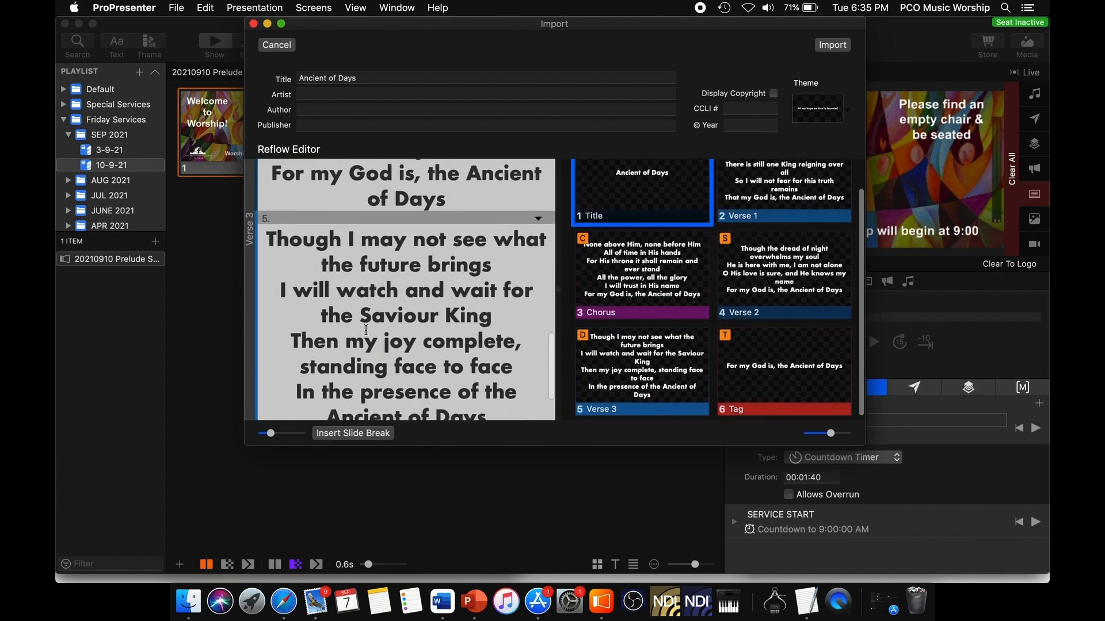
scroll(366, 330, down, 3)
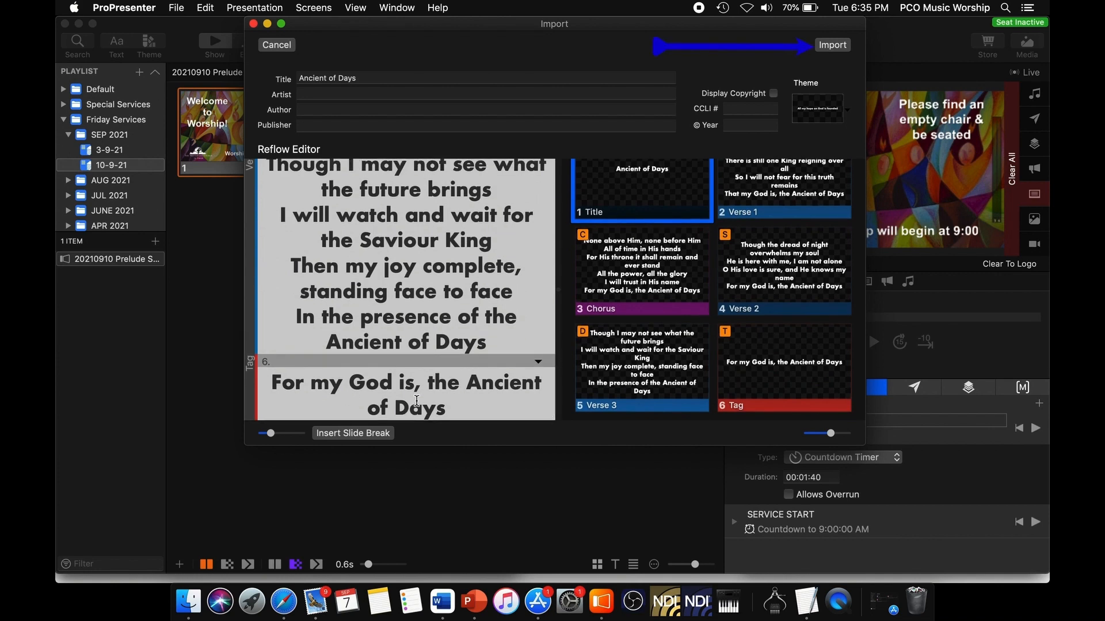
click(824, 48)
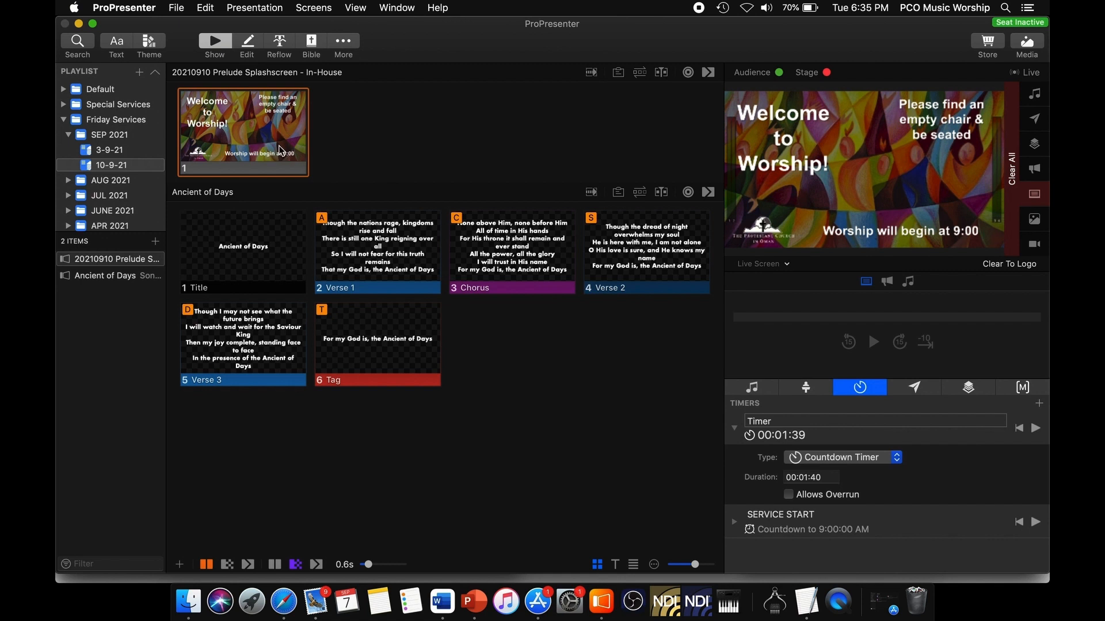
Add a blank slide after the prelude splashscreen and attach a Clear action to it
click(180, 564)
click(218, 506)
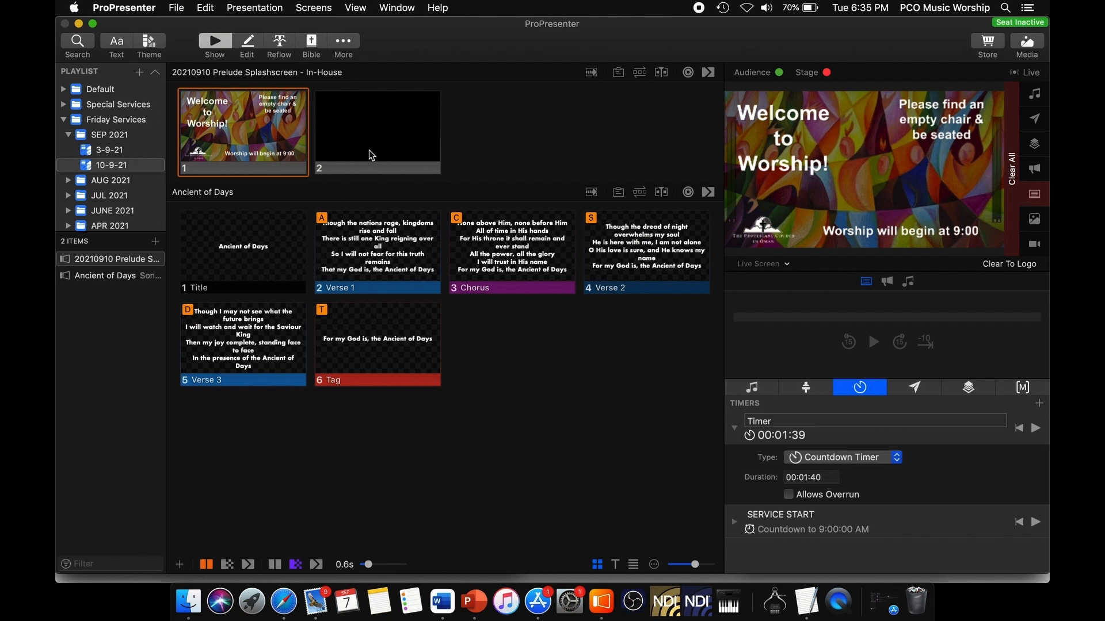
right_click(371, 156)
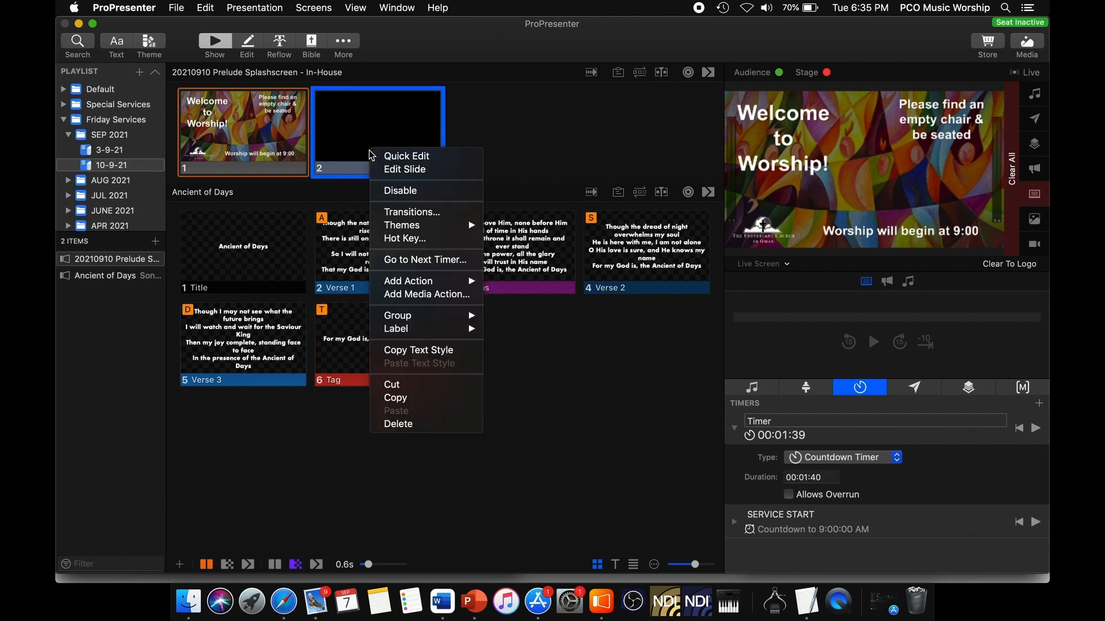
mouse_move(414, 282)
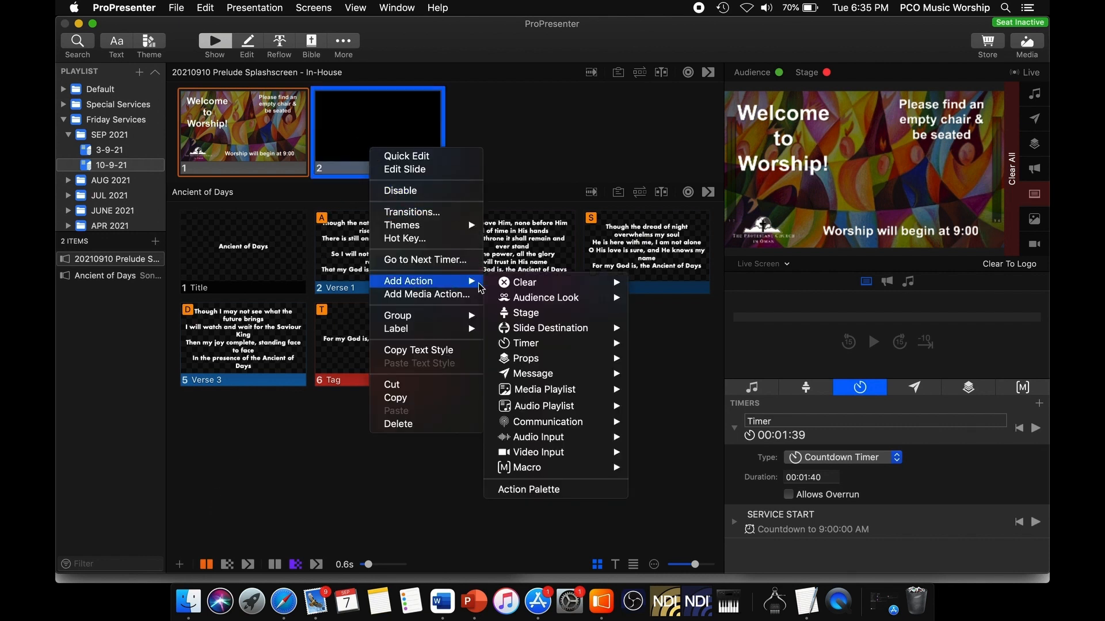
mouse_move(538, 283)
click(655, 283)
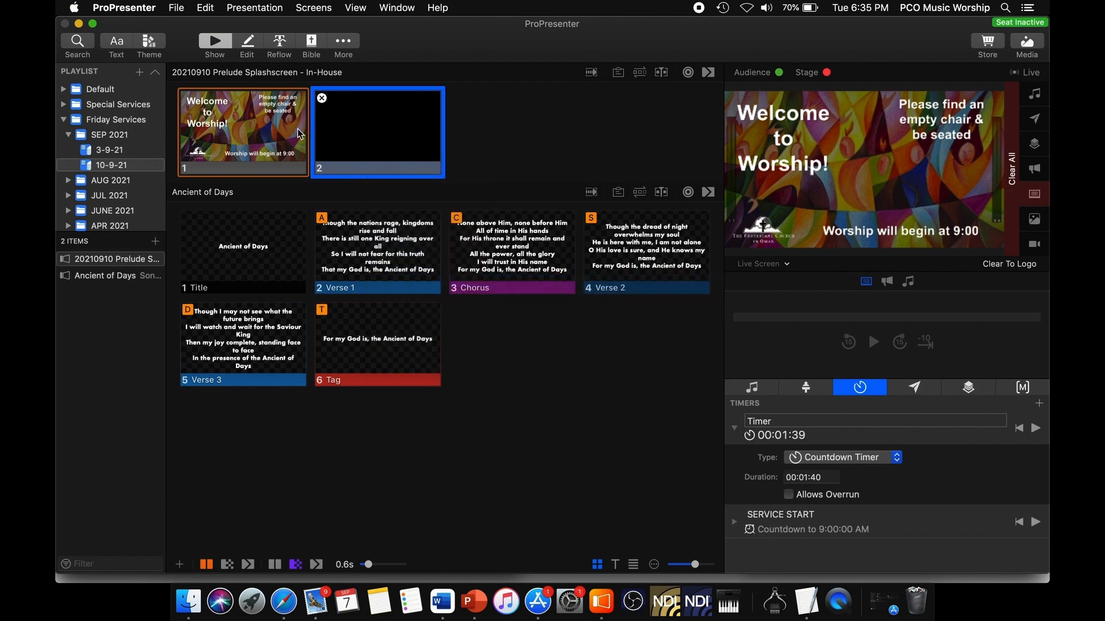
Show the prelude's blank slide and the Ancient of Days title slide live to check the output
click(390, 143)
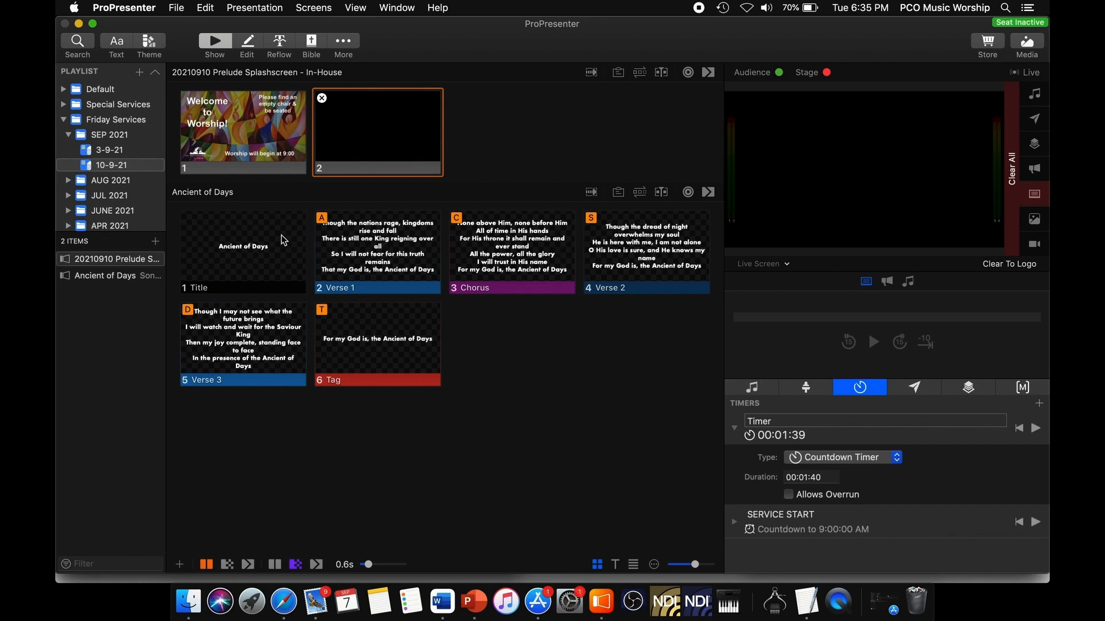
click(290, 260)
click(261, 266)
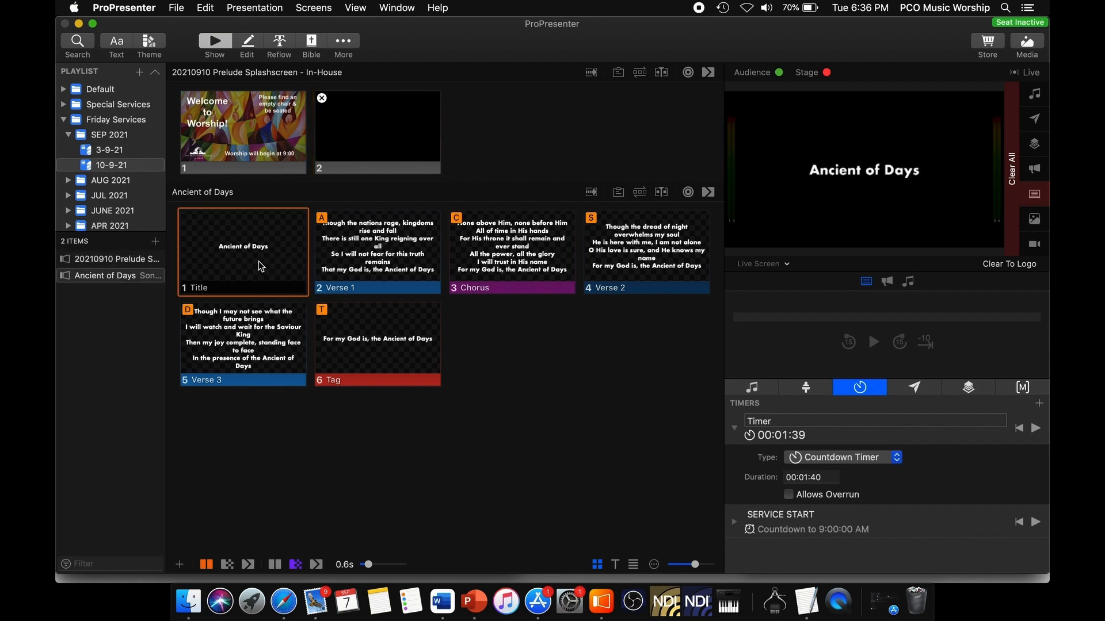
Add a blank slide in the Clear group to Ancient of Days and place it directly after the Title slide
click(180, 565)
click(226, 508)
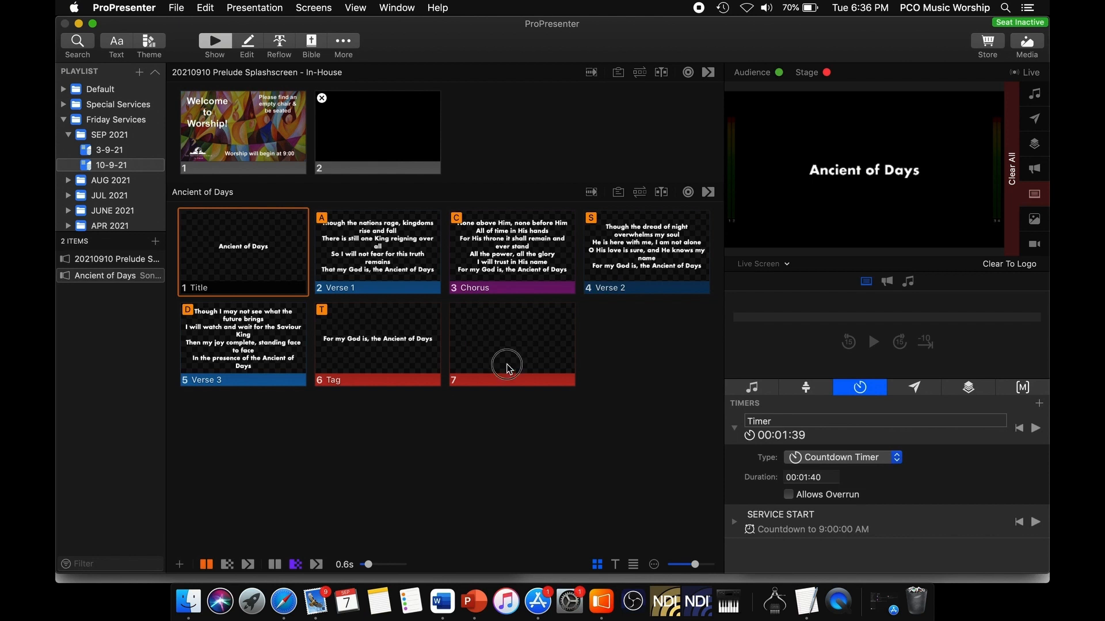
click(509, 369)
right_click(508, 369)
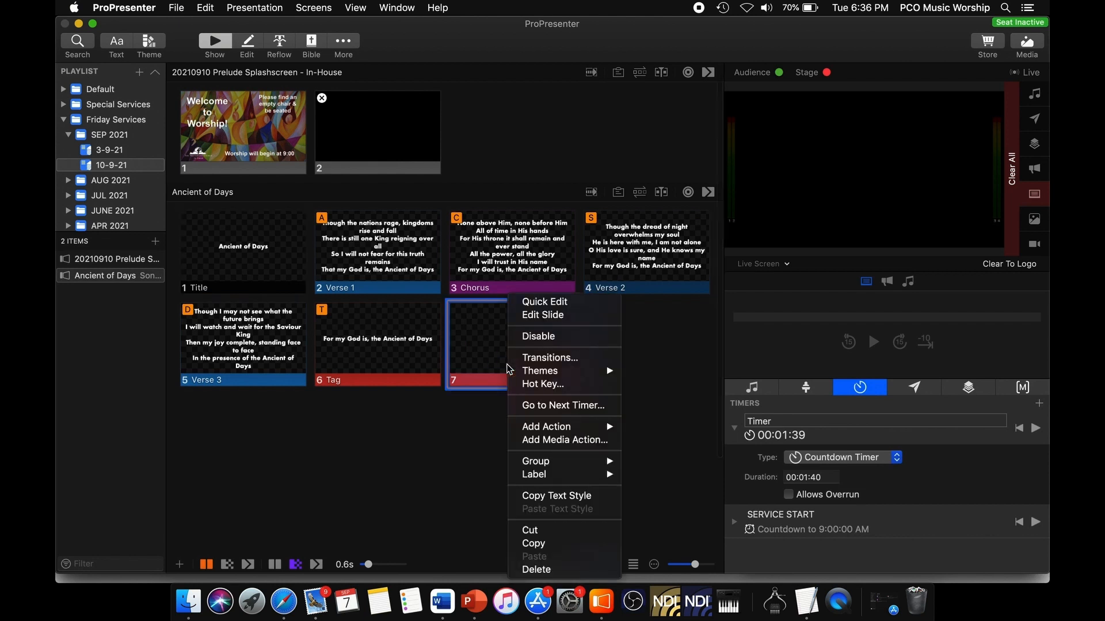
mouse_move(554, 462)
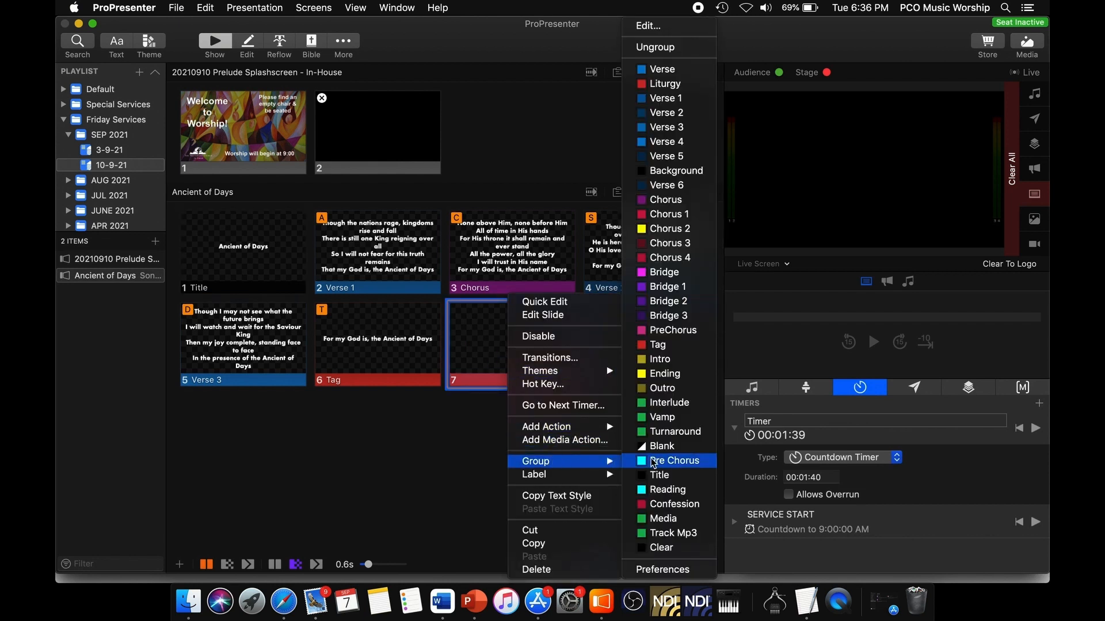
click(654, 549)
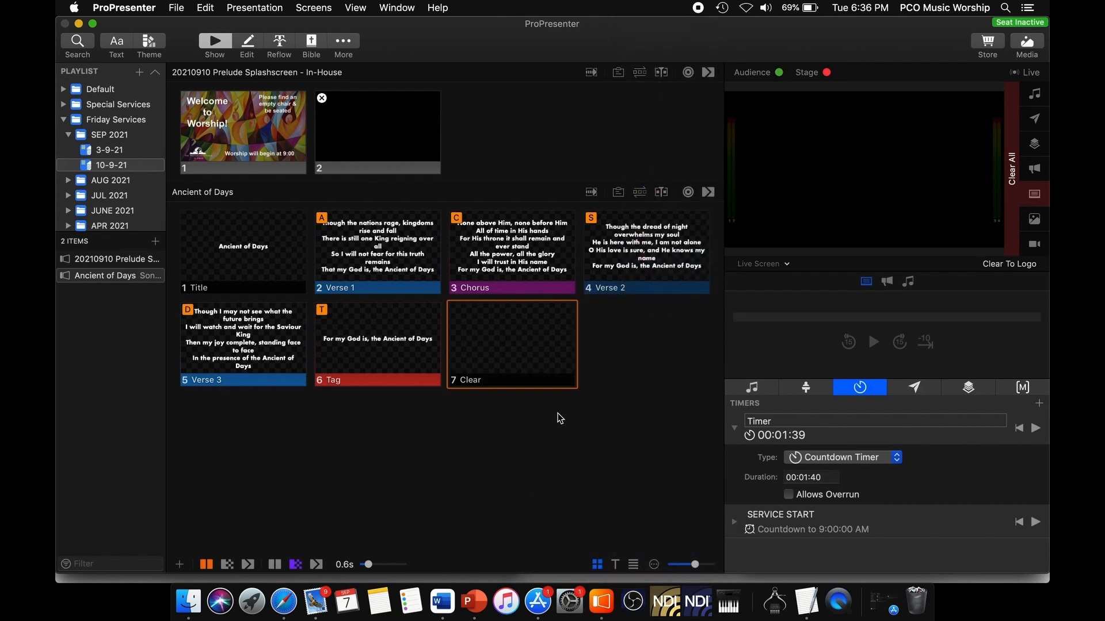
drag(506, 351, 311, 264)
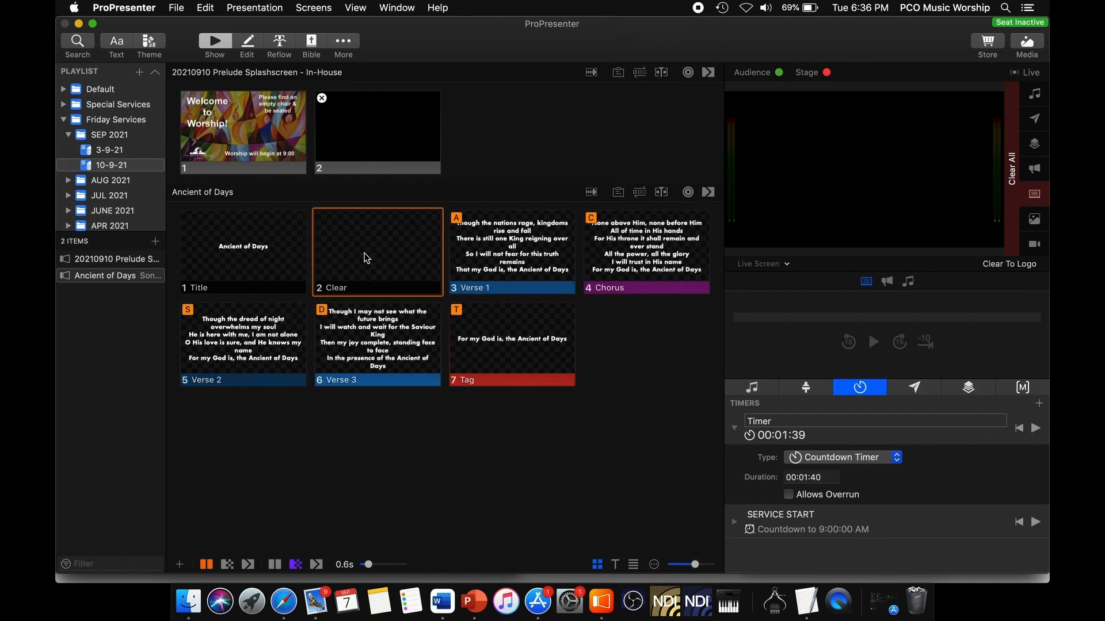
Show Verse 1 of Ancient of Days live and set its lyrics' font size to 86
click(490, 265)
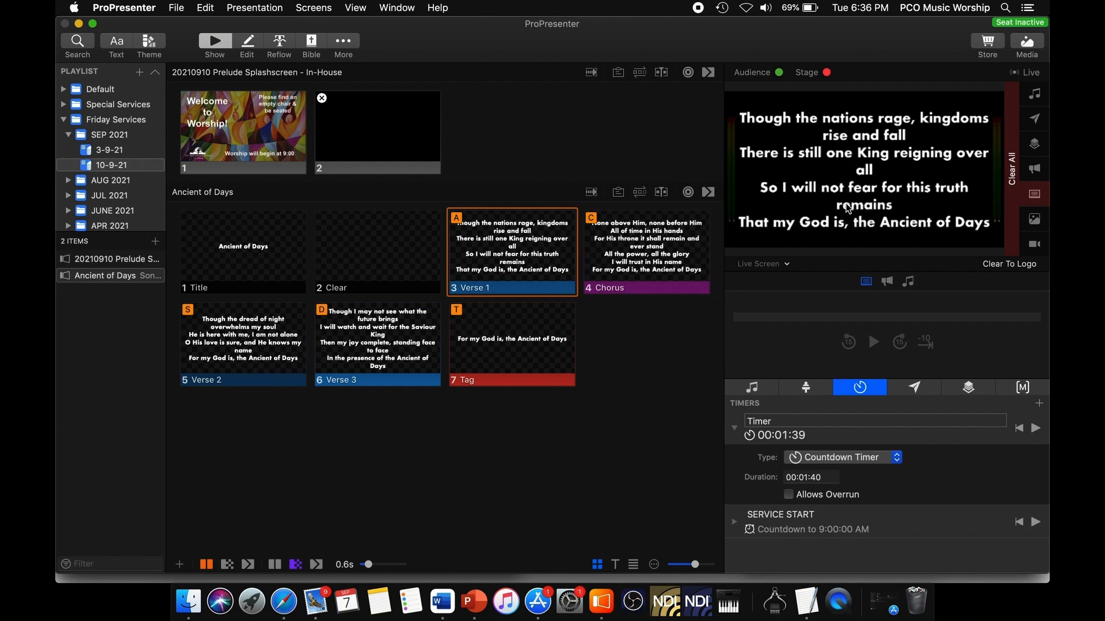
click(248, 46)
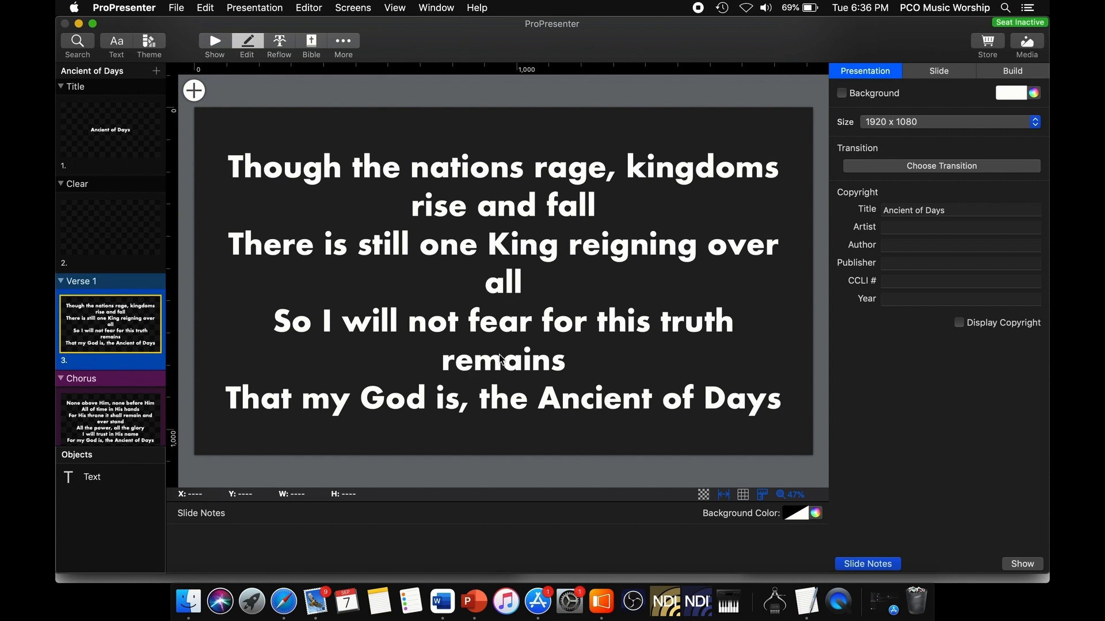
click(505, 291)
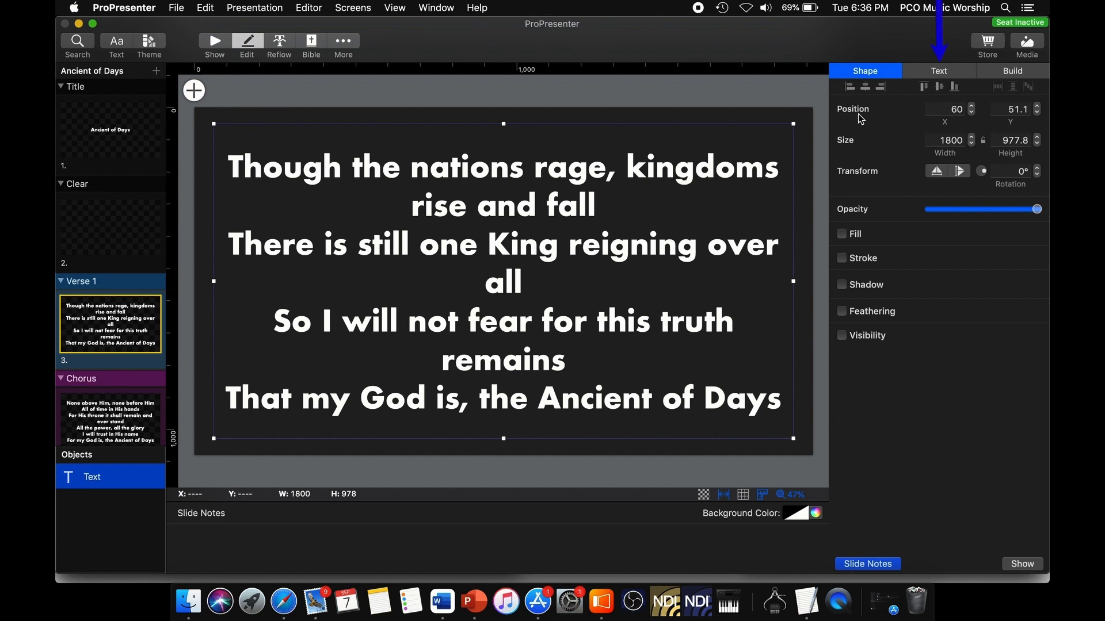
click(931, 76)
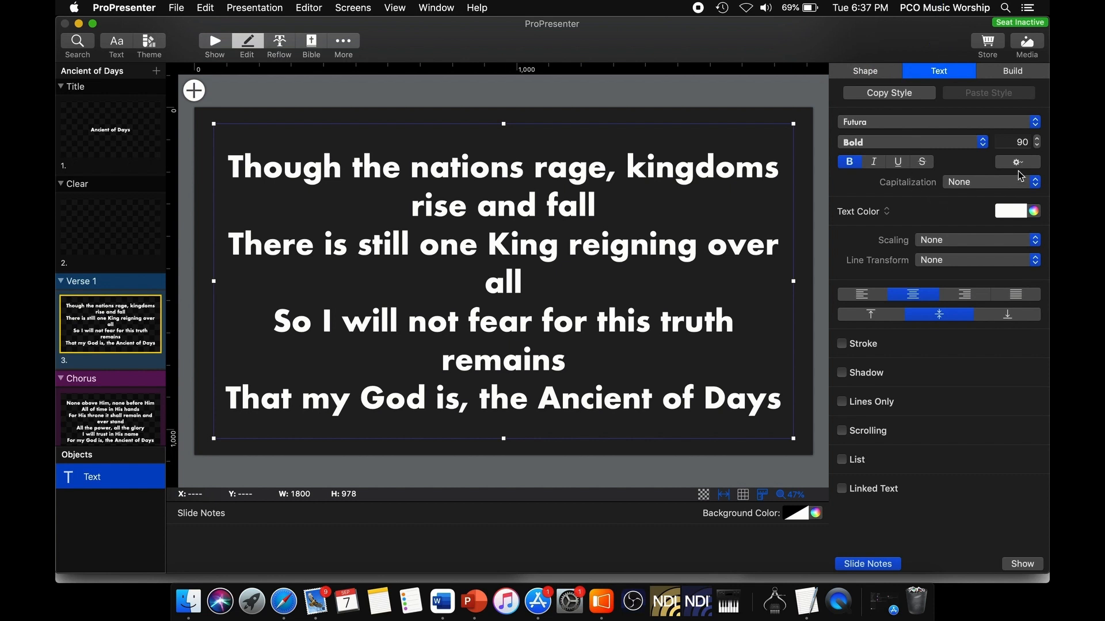
click(1037, 145)
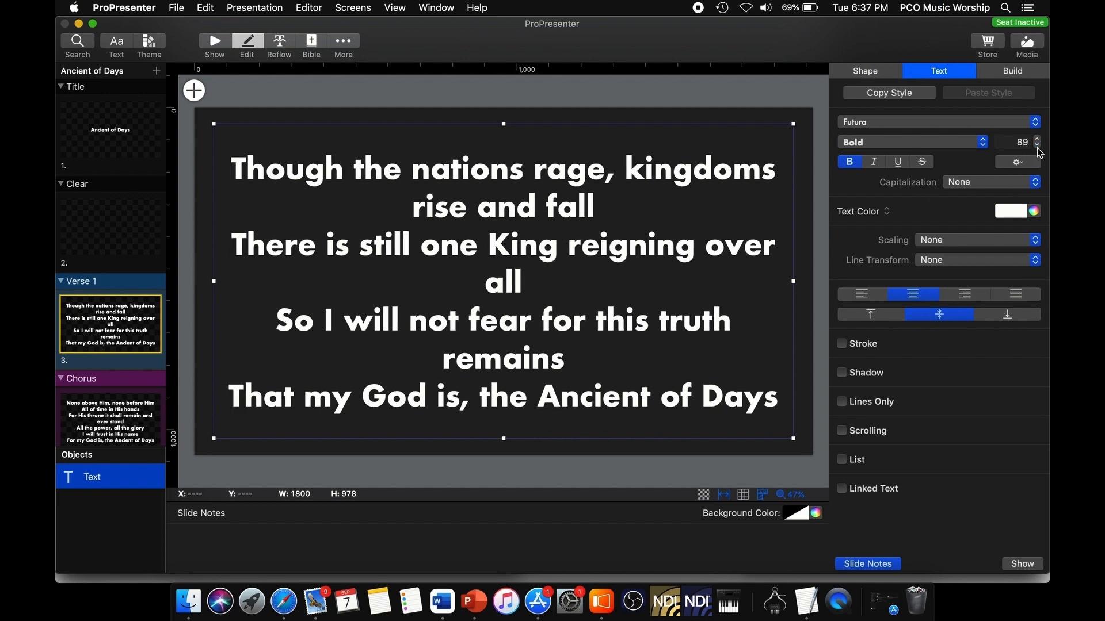
click(1037, 145)
click(1037, 145)
click(1037, 145)
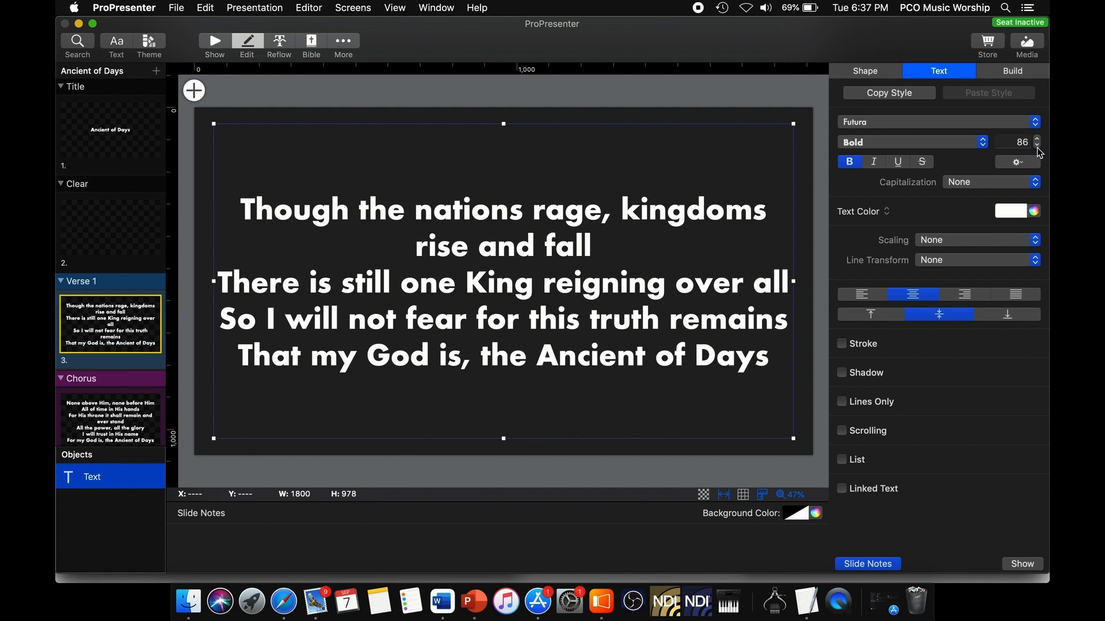
click(1037, 145)
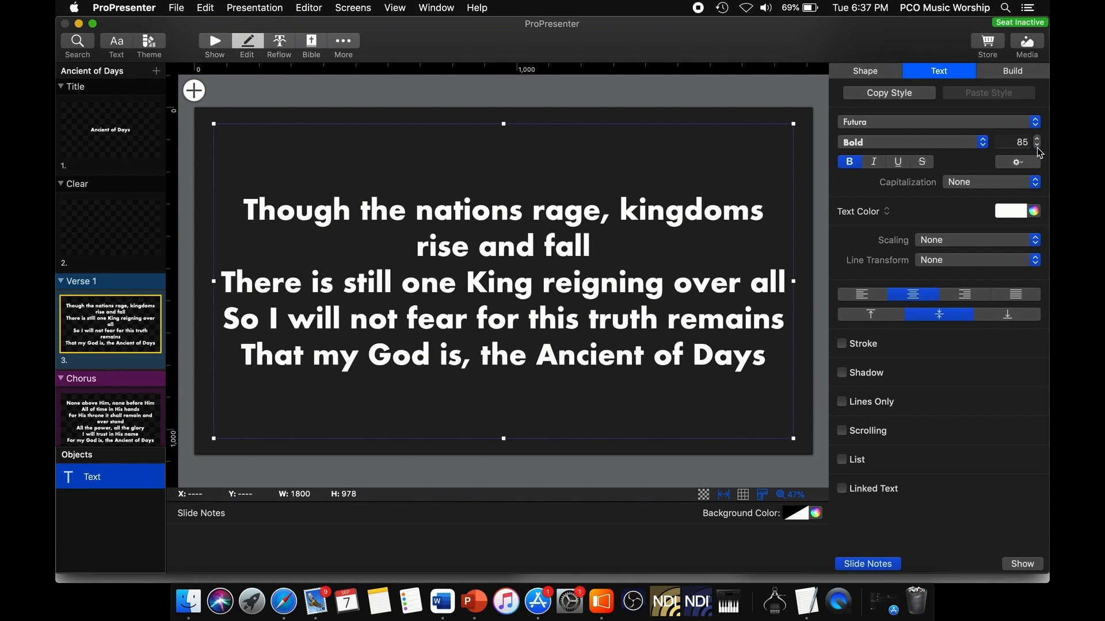
click(1038, 139)
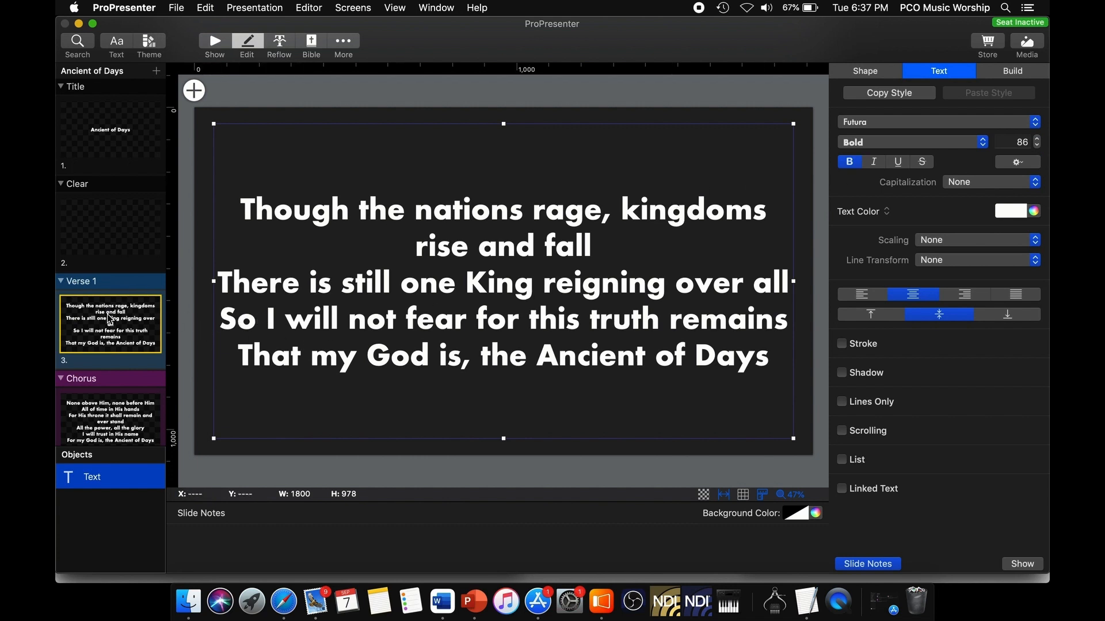
Split the Chorus into two slides, starting the second at "All the power, all the glory"
scroll(112, 333, down, 5)
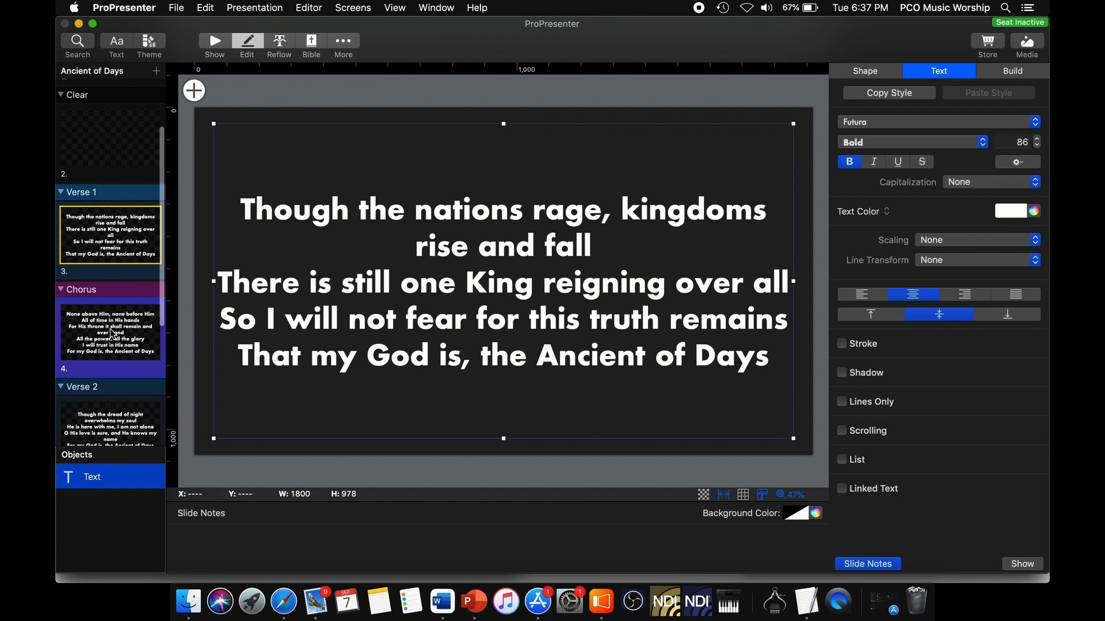
click(112, 333)
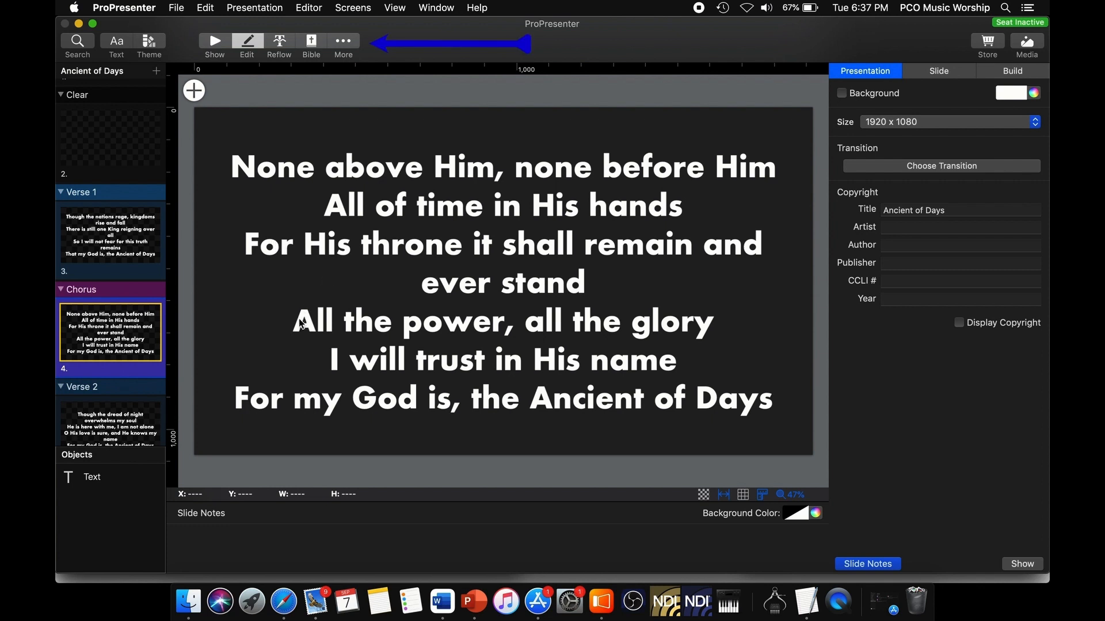
click(279, 46)
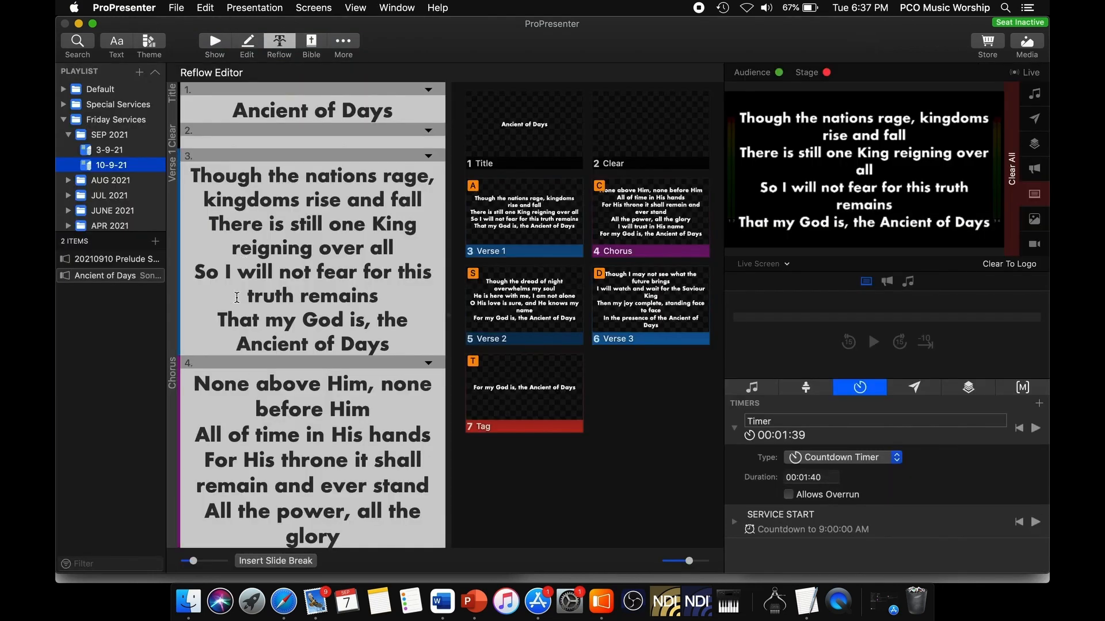
scroll(229, 415, down, 5)
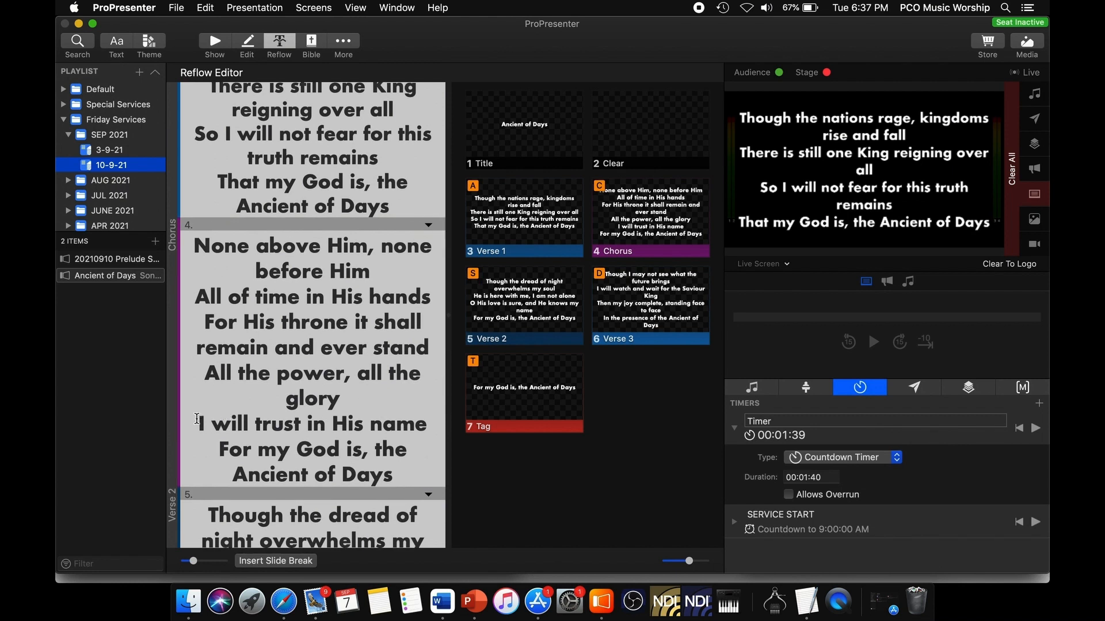
click(207, 378)
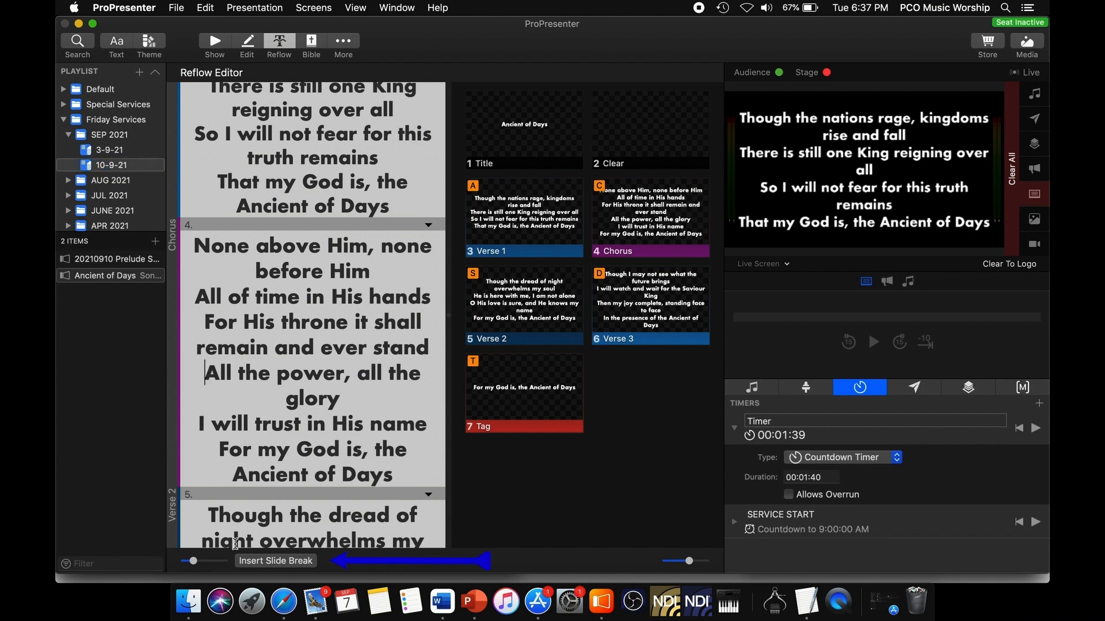
click(285, 562)
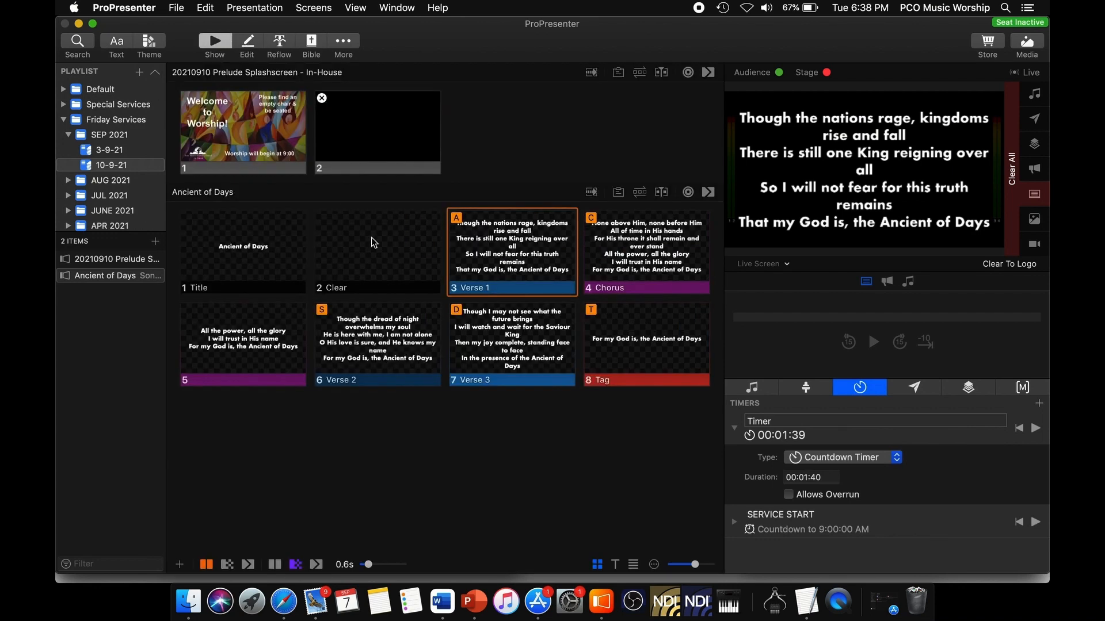
Show both Chorus slides, Verse 1 and Verse 2 live to check how their lines fit the output
click(648, 264)
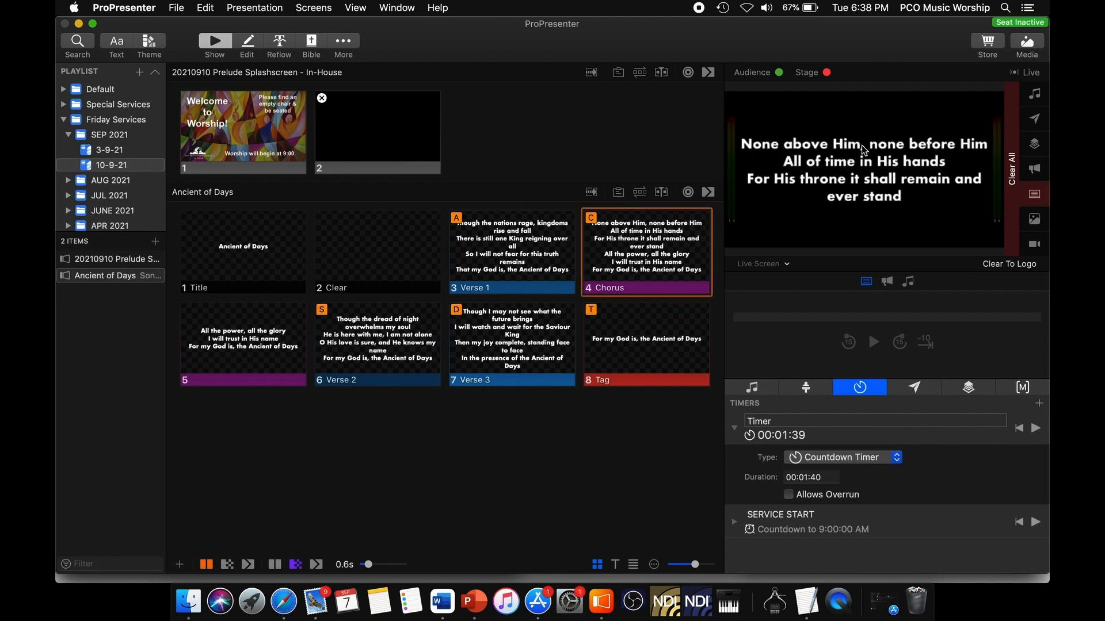
click(280, 343)
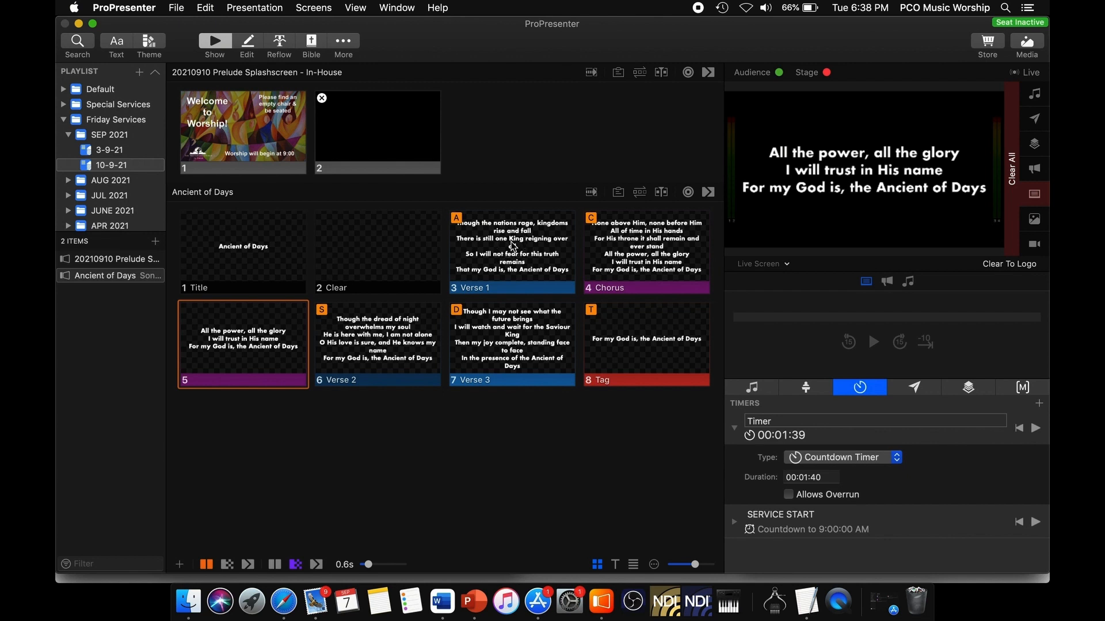
click(513, 246)
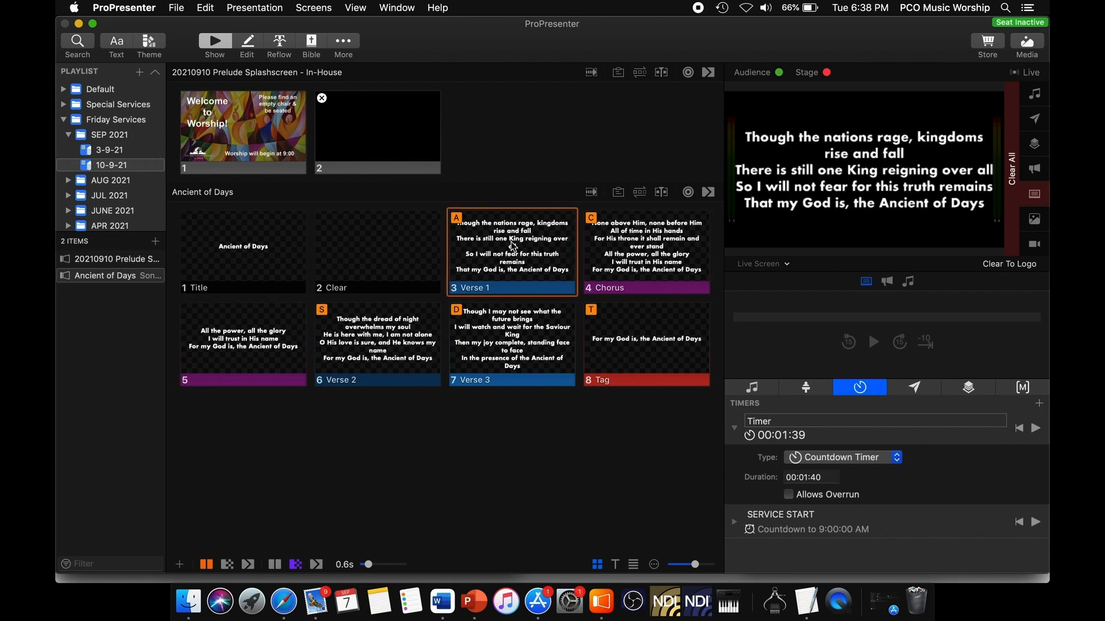
click(405, 349)
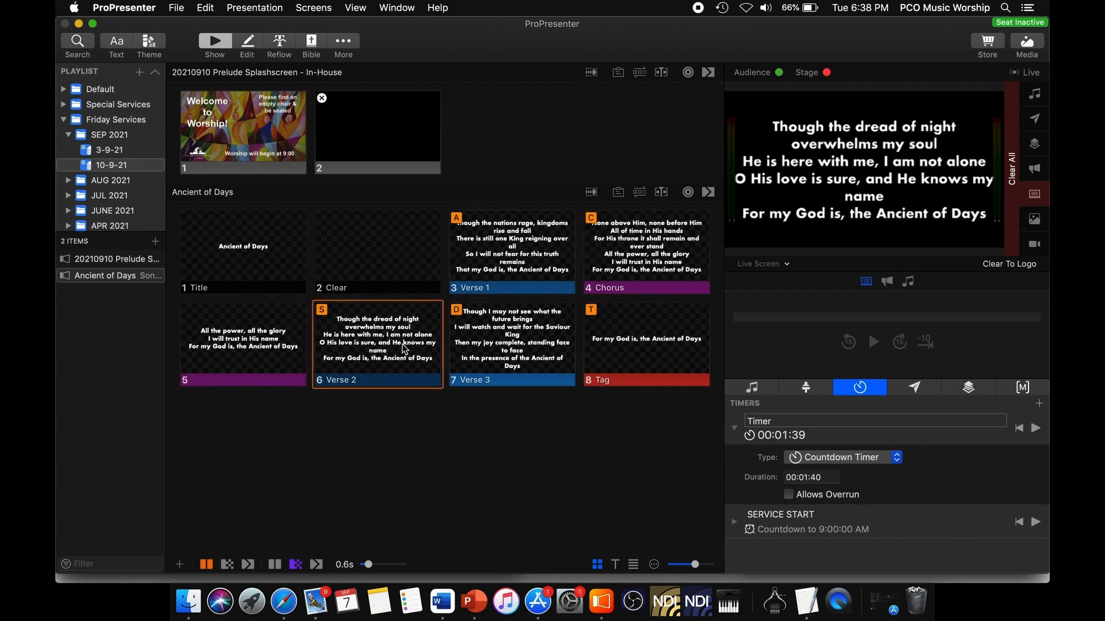
Reduce the font size of the Verse 2 lyrics
click(247, 42)
click(1038, 146)
click(1038, 146)
click(1038, 146)
double_click(1038, 146)
click(1038, 146)
click(1038, 146)
click(1038, 146)
double_click(1037, 146)
click(1037, 140)
Split Verse 1 before "So I will not fear for this truth remains" and Verse 2 before "O His love is sure"
click(279, 41)
click(195, 276)
click(276, 560)
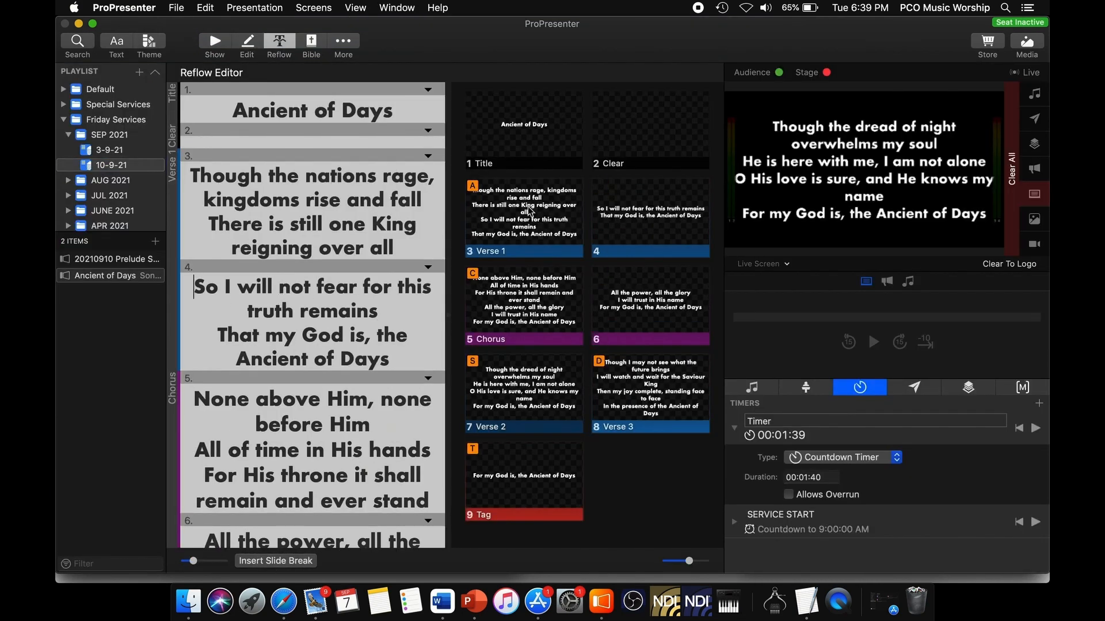
scroll(376, 337, down, 7)
click(189, 378)
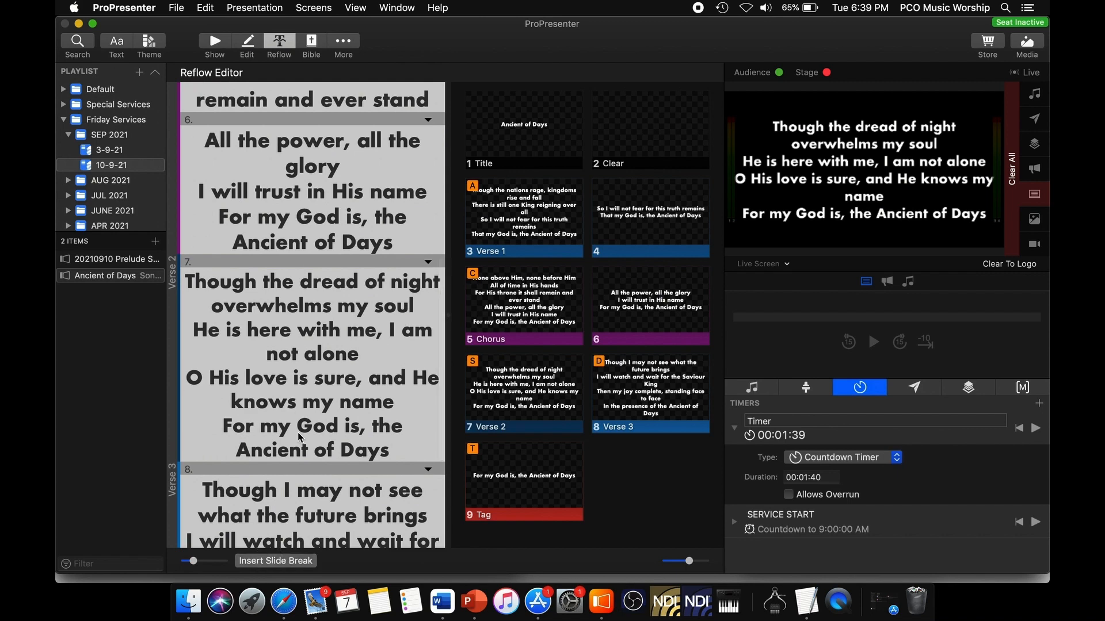
click(276, 561)
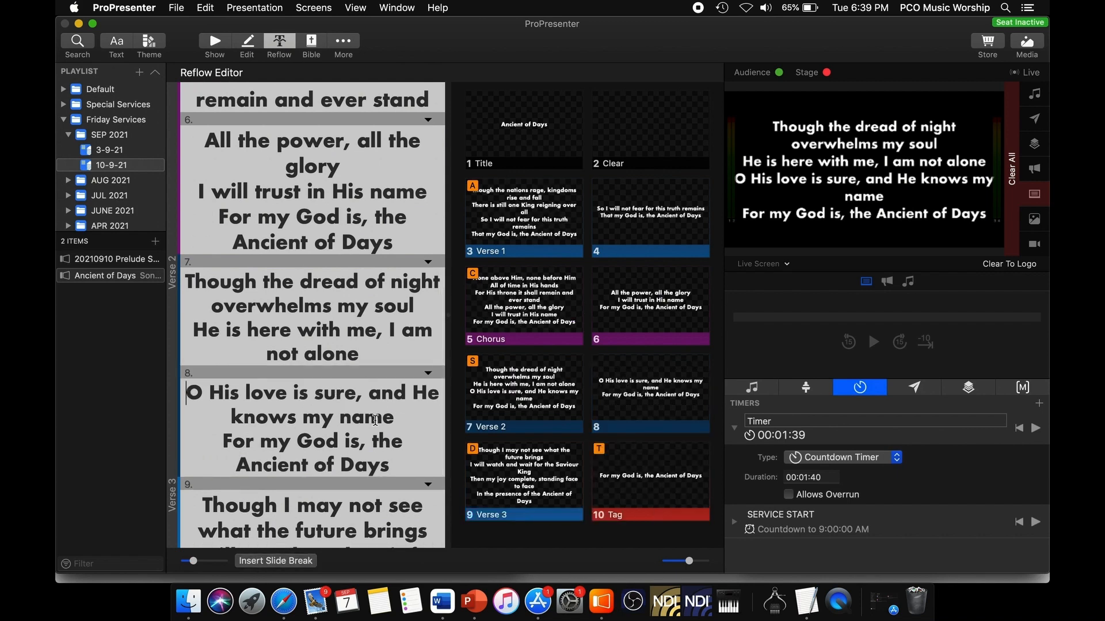
Split Verse 3 into two slides, starting the second at "Then my joy complete, standing face to face"
scroll(376, 420, down, 5)
click(197, 396)
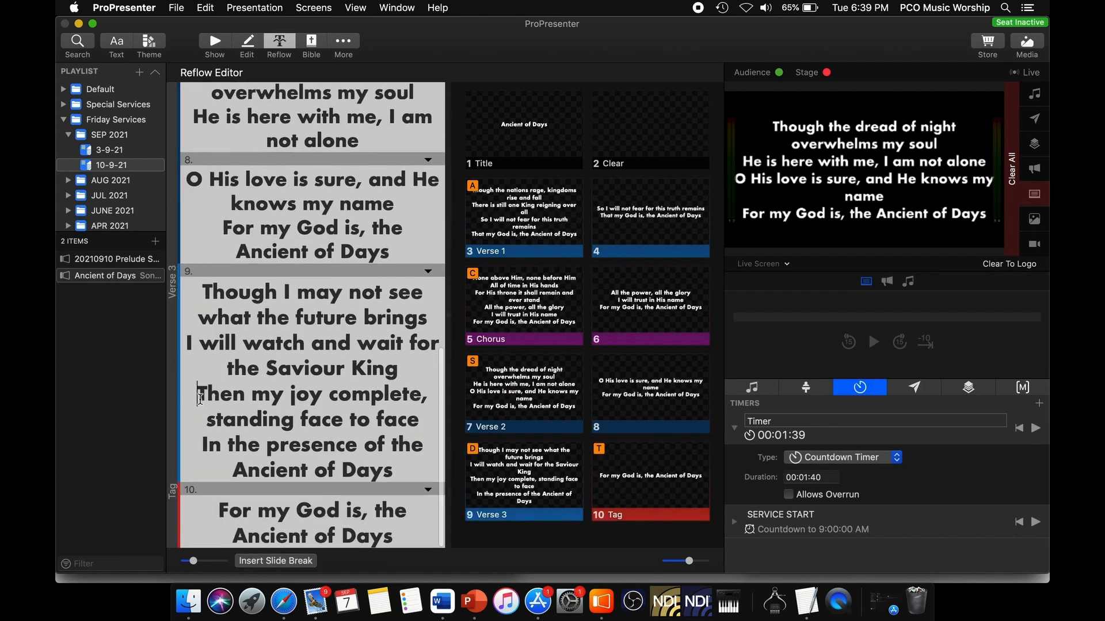
click(271, 561)
Set the font size of the second Verse 3 slide's lyrics to 86
click(249, 42)
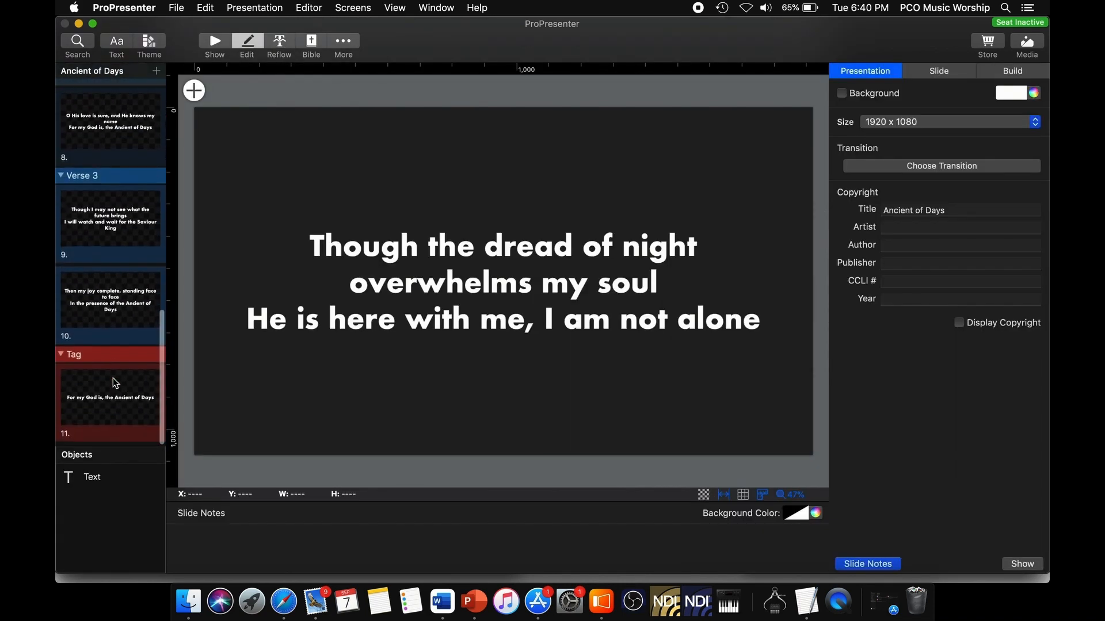
click(542, 302)
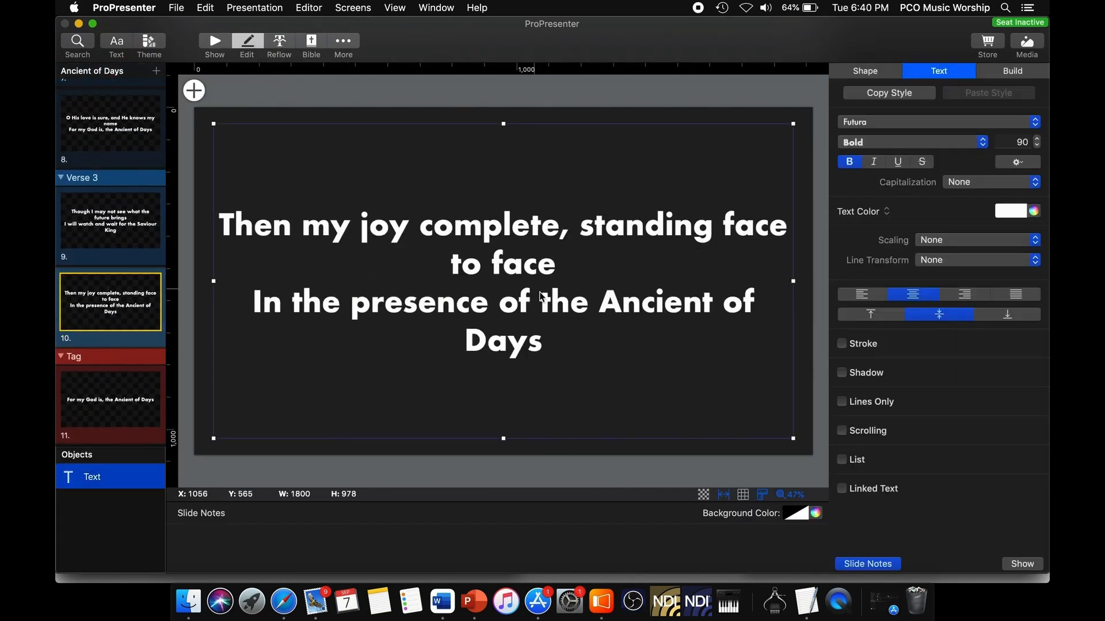
click(1039, 145)
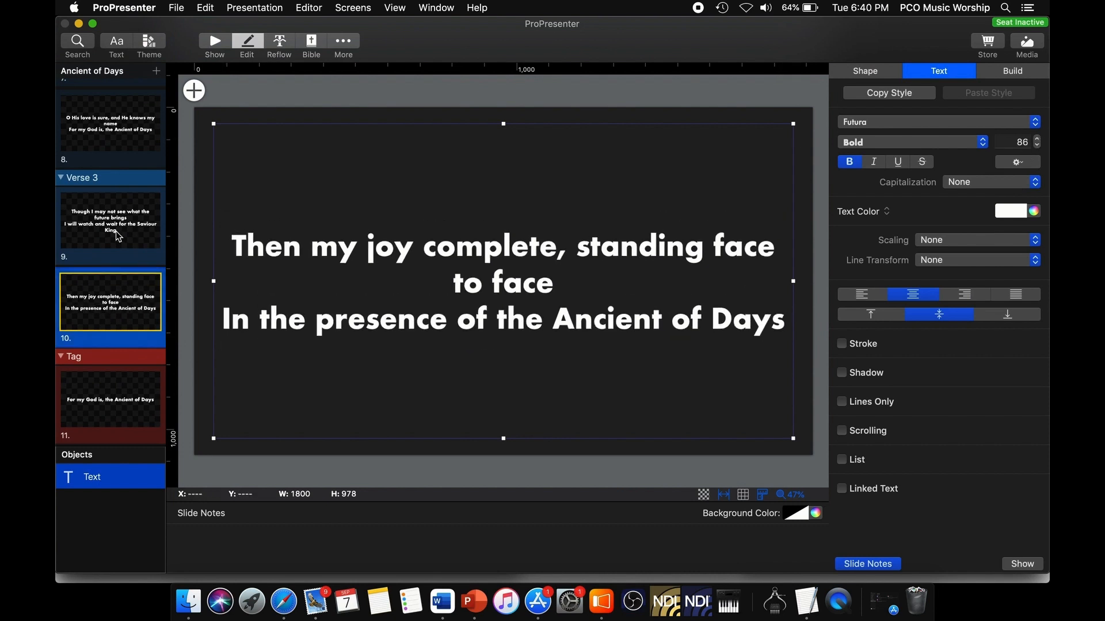
Set the font size of the first Verse 3 slide's lyrics to 79
click(115, 226)
click(482, 342)
click(1038, 147)
click(1038, 145)
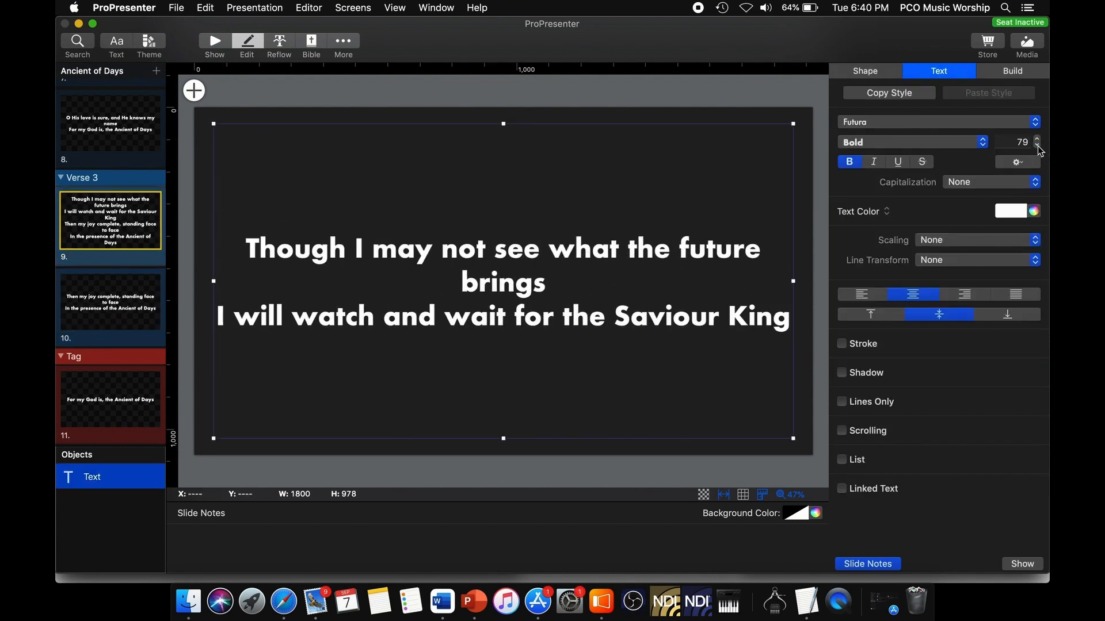
click(1037, 140)
click(1038, 146)
Adjust the lyric font size on the second Verse 2 slide so "my name" wraps together onto one line
scroll(116, 298, up, 4)
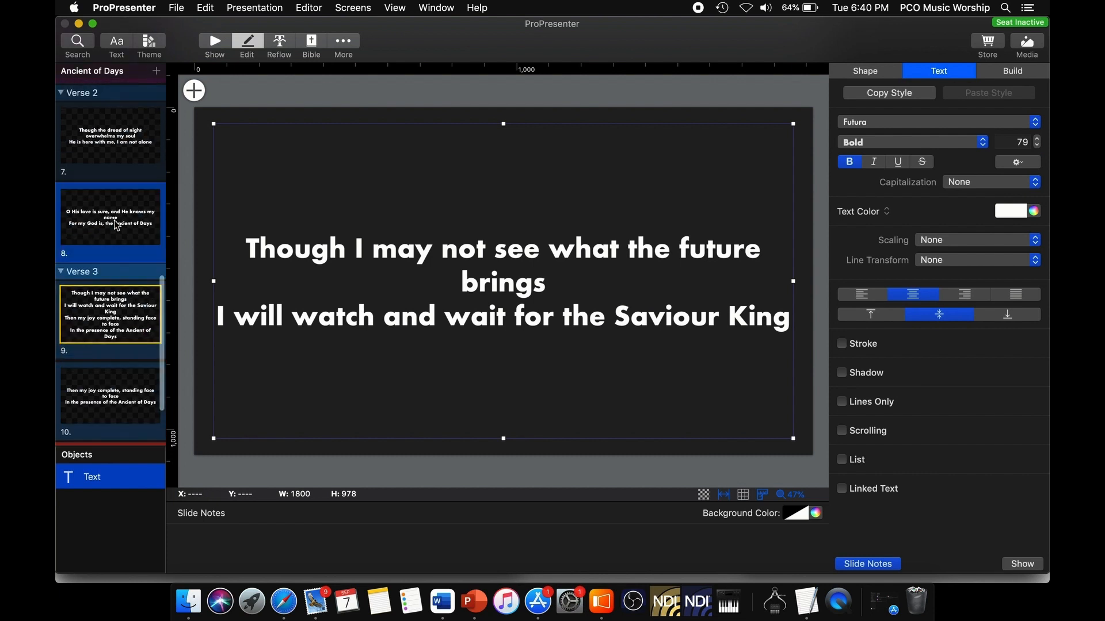
click(116, 224)
click(514, 282)
click(1038, 140)
click(1038, 145)
click(1038, 139)
Check the line layout of the remaining slides from Verse 2 back to Verse 1, and return to the presentation overview
click(116, 149)
scroll(116, 149, up, 3)
click(116, 200)
scroll(116, 202, up, 2)
click(117, 203)
scroll(116, 203, up, 2)
click(117, 203)
scroll(116, 203, up, 2)
click(117, 203)
click(215, 42)
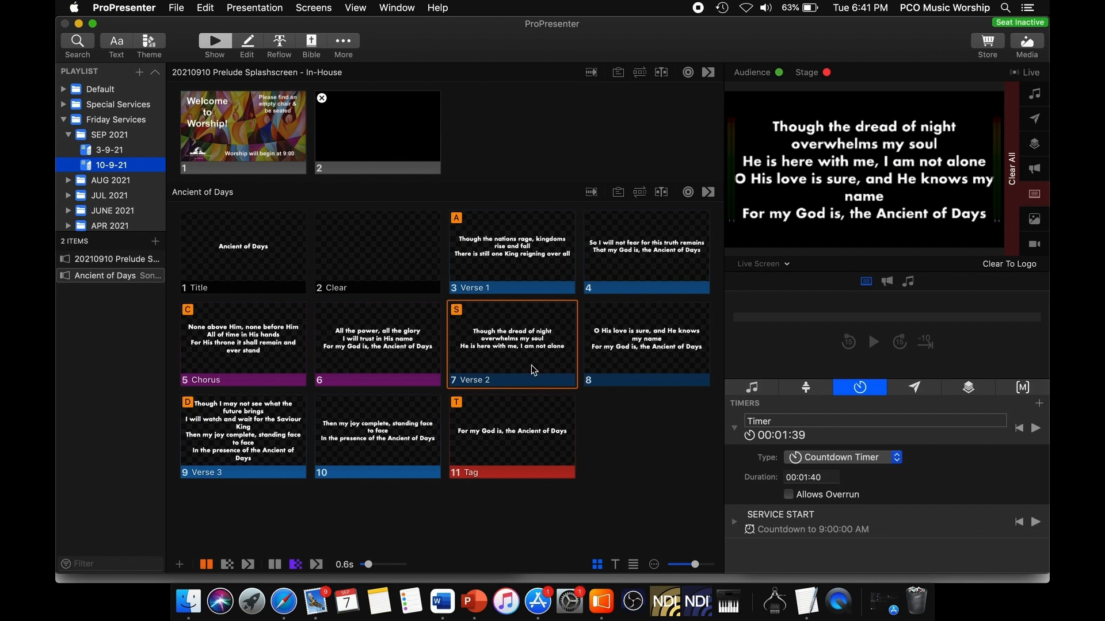
Create a new arrangement named STANDARD for Ancient of Days
click(644, 193)
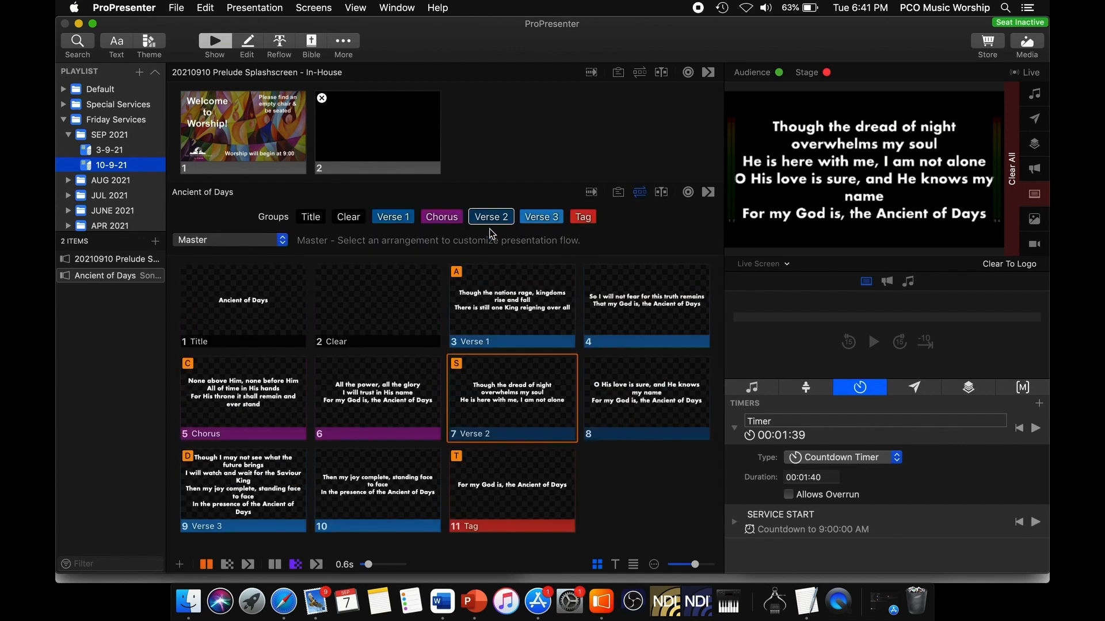
click(284, 245)
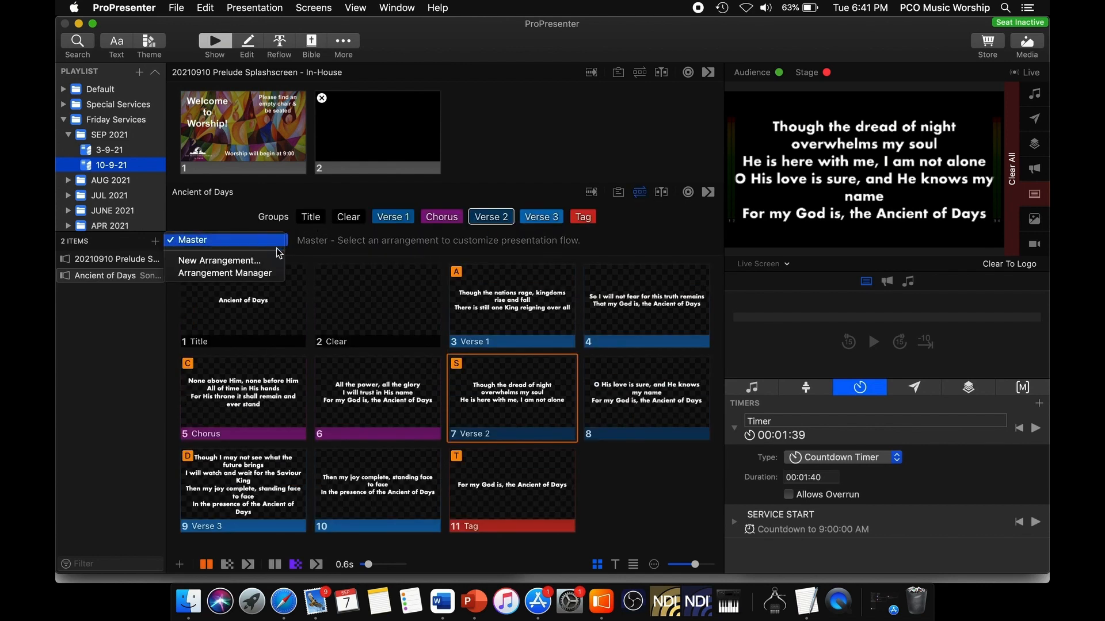
click(264, 262)
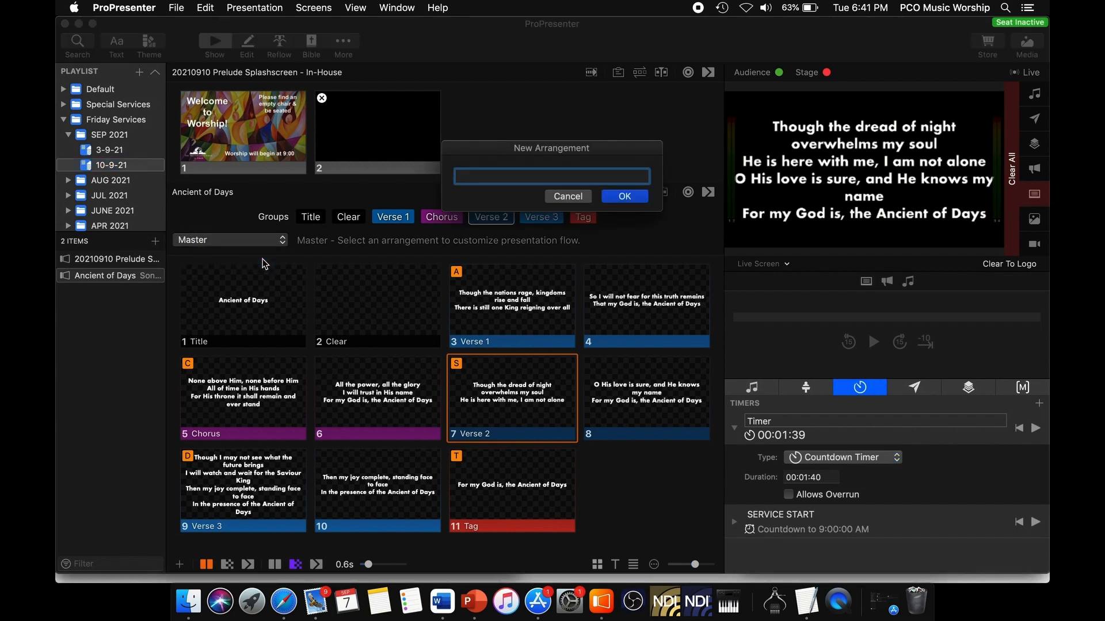
text(STANDARD)
key(Return)
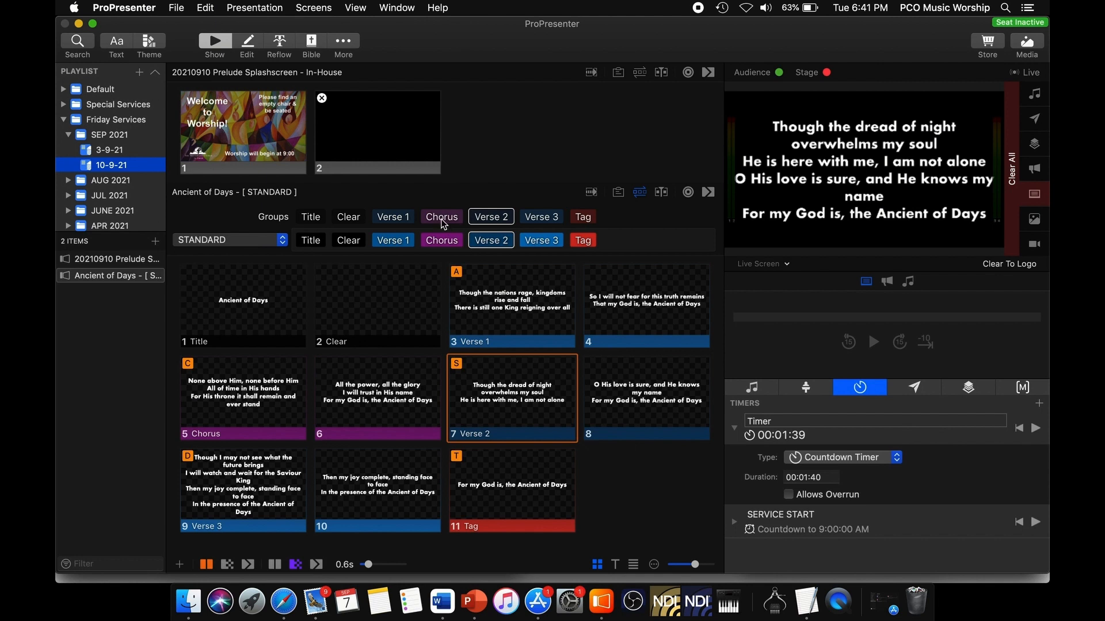
Repeat the Chorus after Verse 2 and after Verse 3 in the STANDARD arrangement, and close the arrangement editor
drag(452, 224, 521, 244)
drag(452, 223, 617, 244)
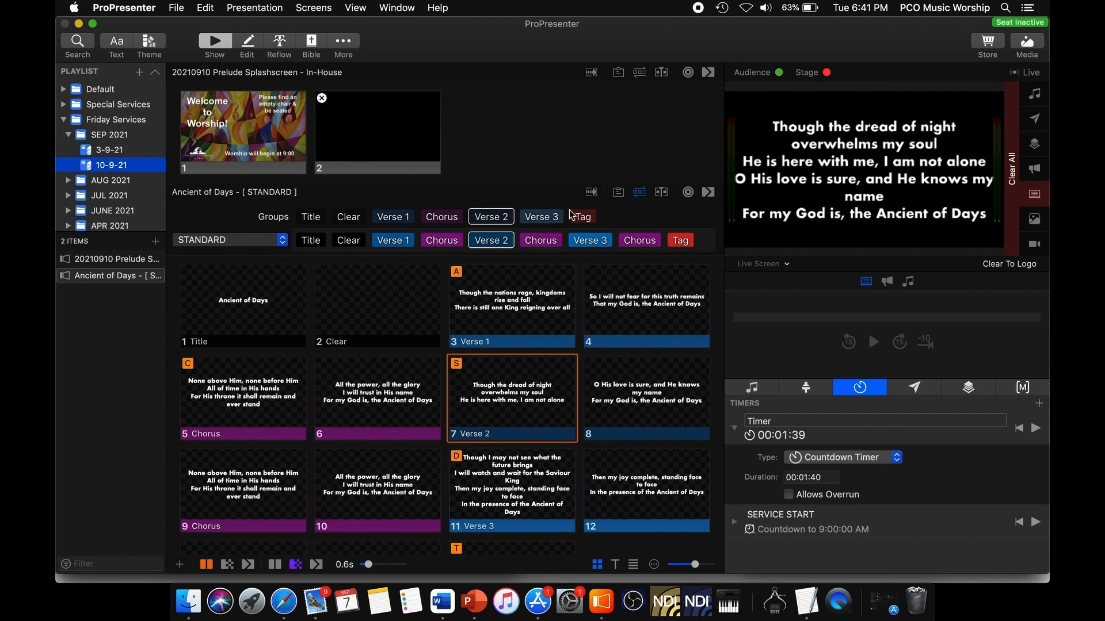
click(641, 194)
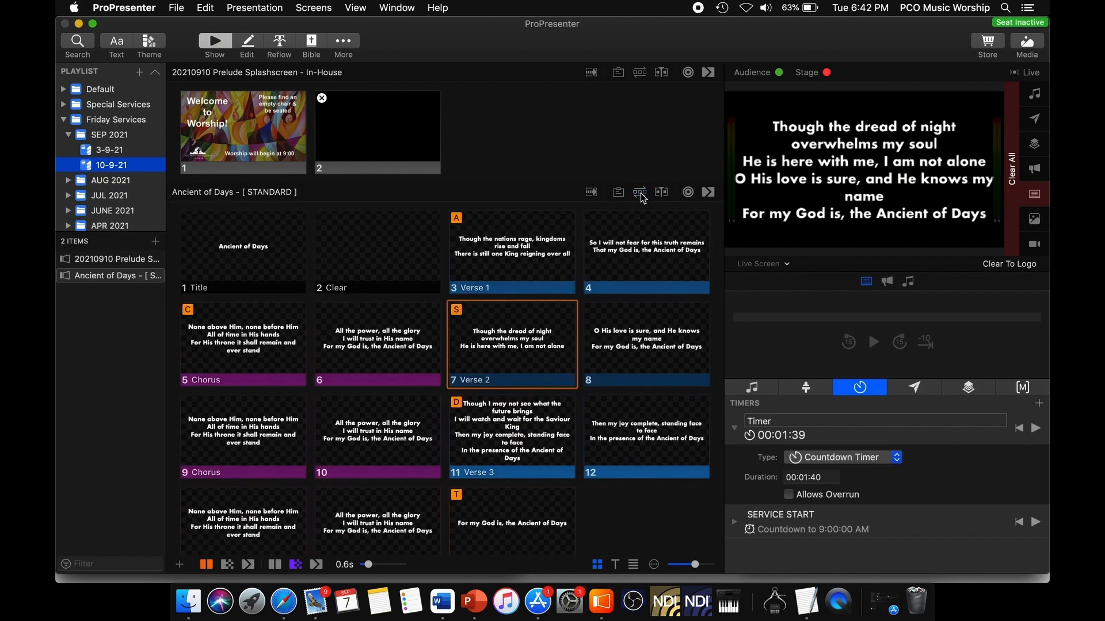
scroll(563, 323, down, 3)
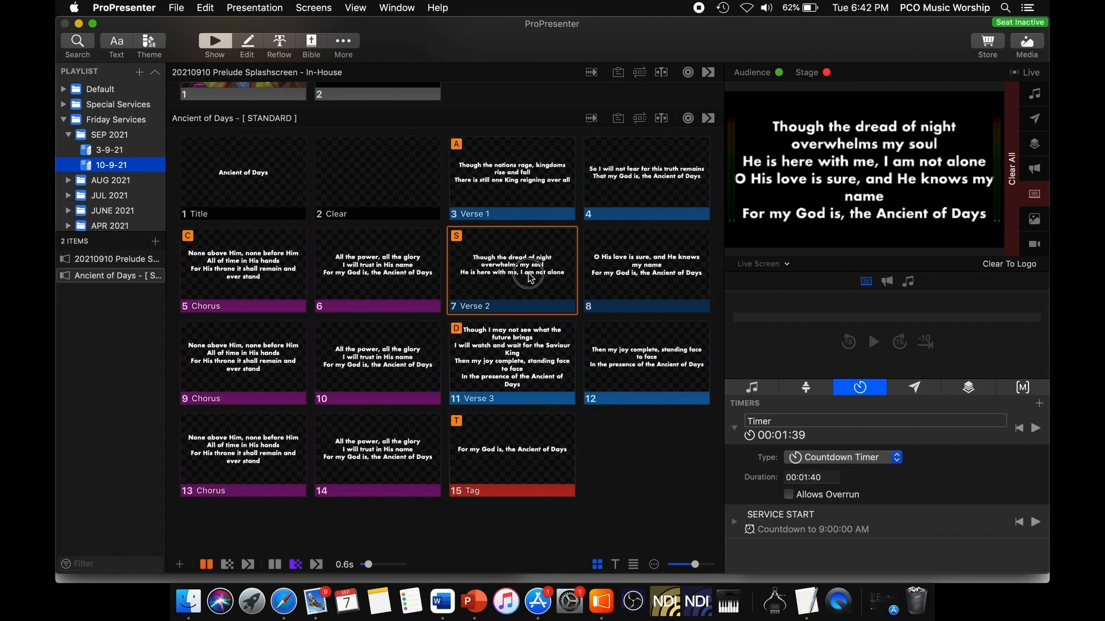
Switch to the TextEdit liturgy document, remove the brackets from the Prayer of Confession heading, and separate it from the prayer with blank lines
key(super+Tab)
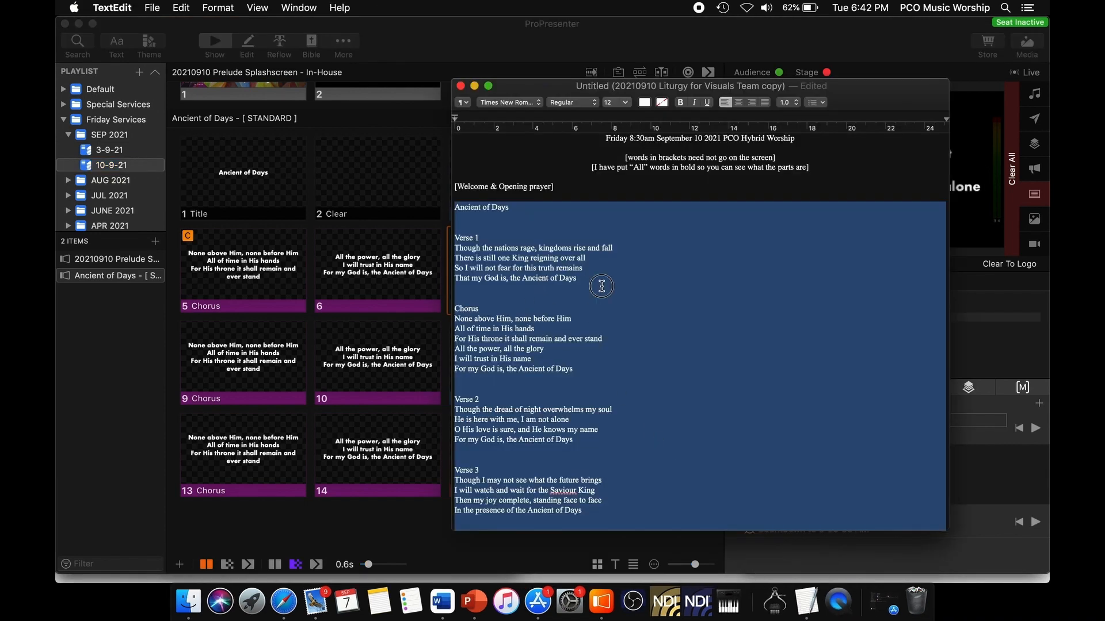
scroll(601, 286, down, 8)
scroll(601, 286, down, 10)
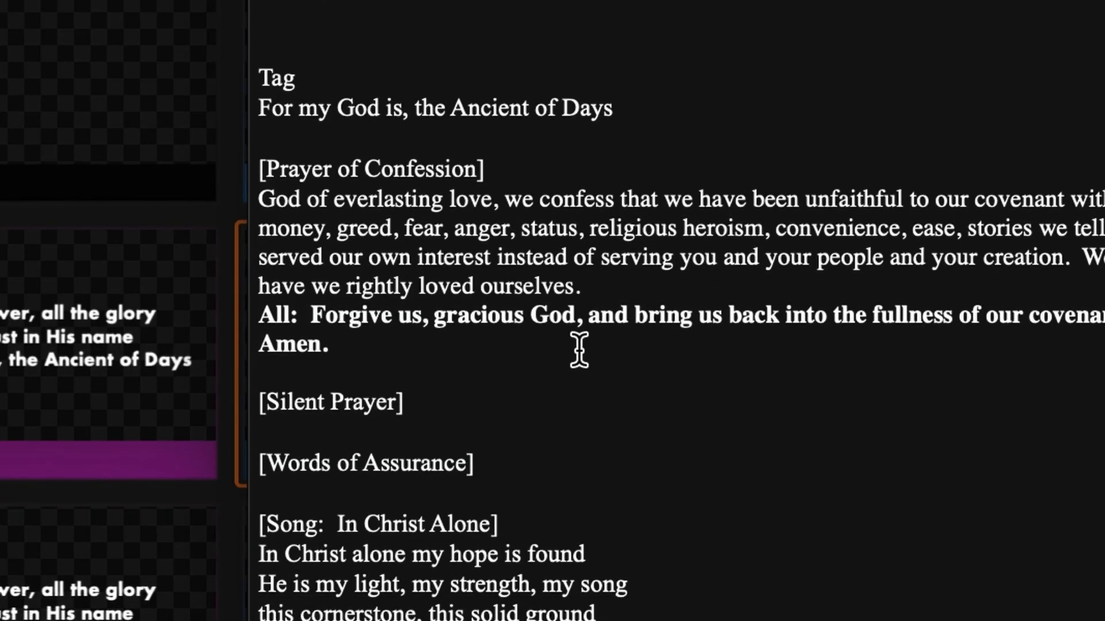
click(264, 169)
key(BackSpace)
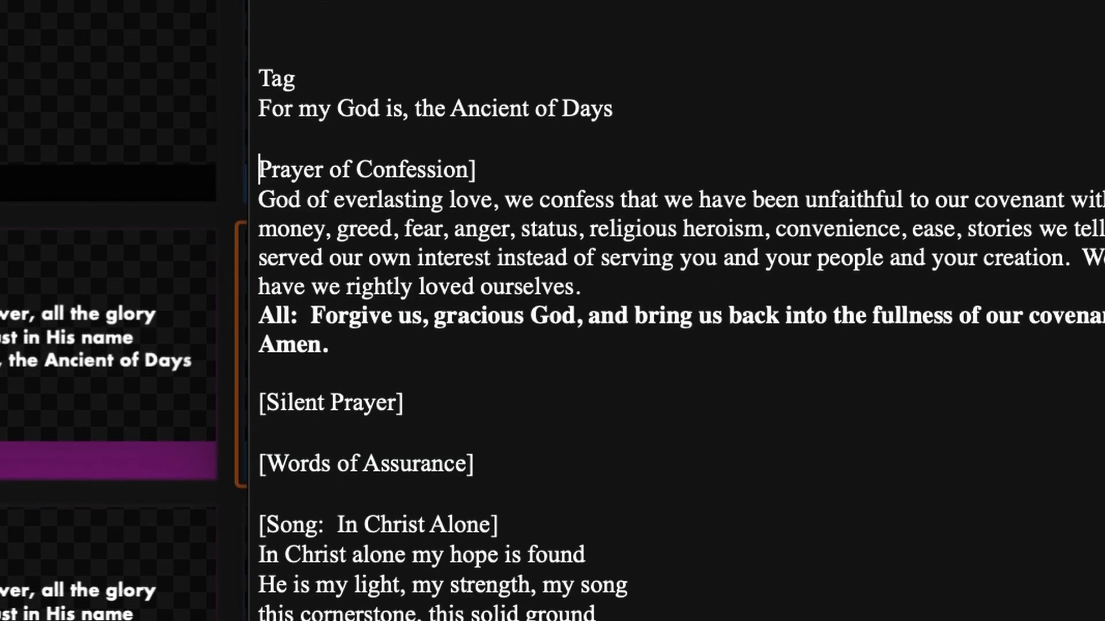
click(510, 168)
key(BackSpace)
key(Return)
key(Return)
Copy the Prayer of Confession heading and text, and start a clipboard import in ProPresenter with Liturgy as the destination library
drag(265, 166, 478, 434)
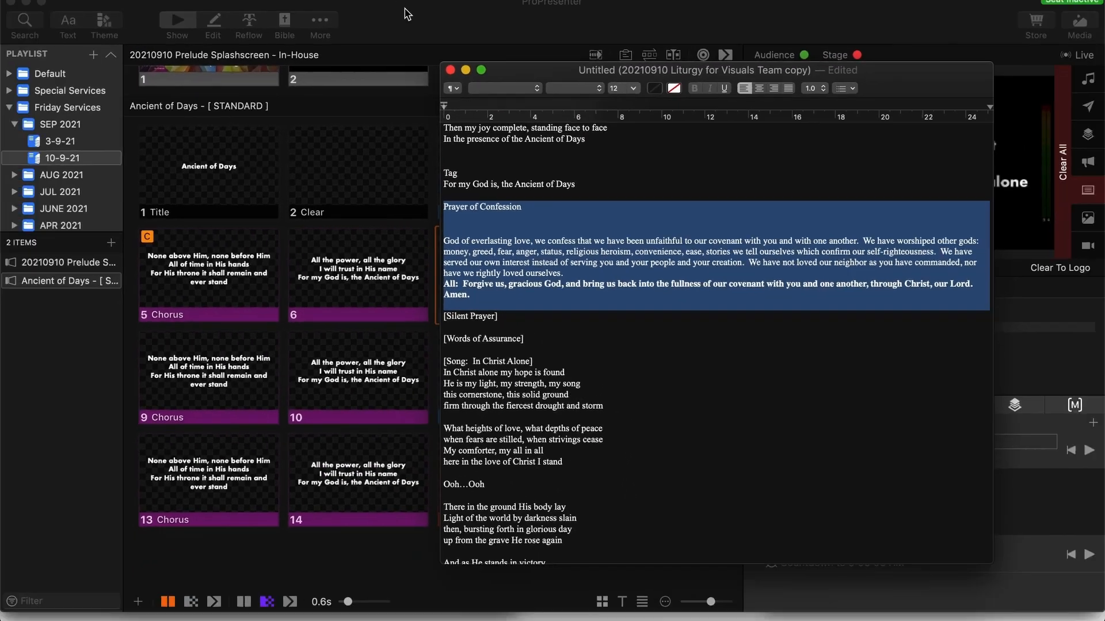
click(419, 33)
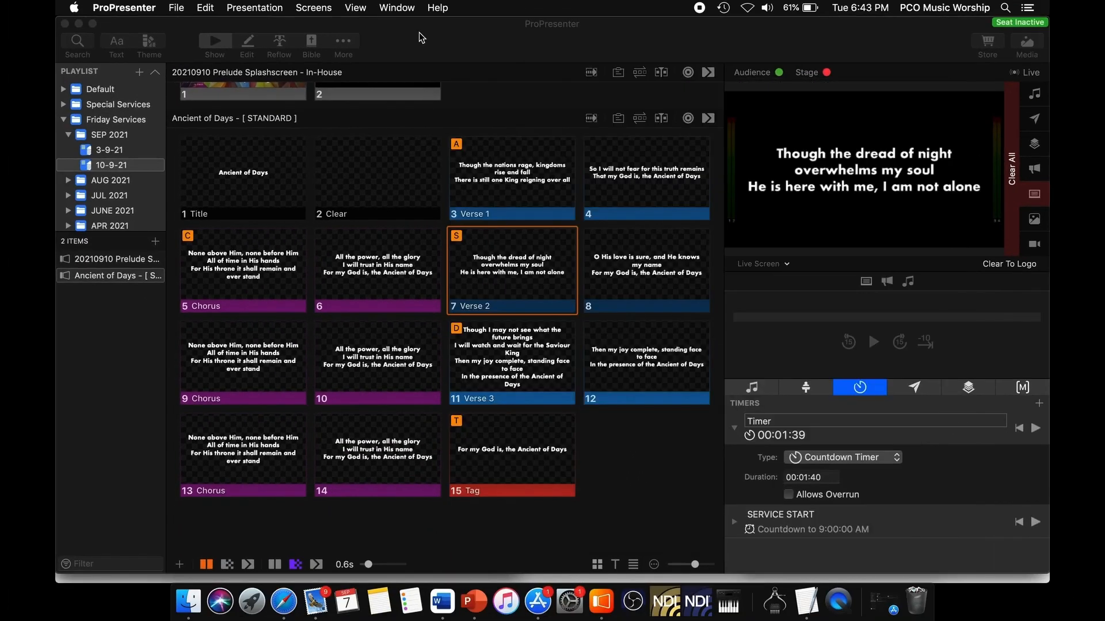
click(201, 10)
mouse_move(176, 8)
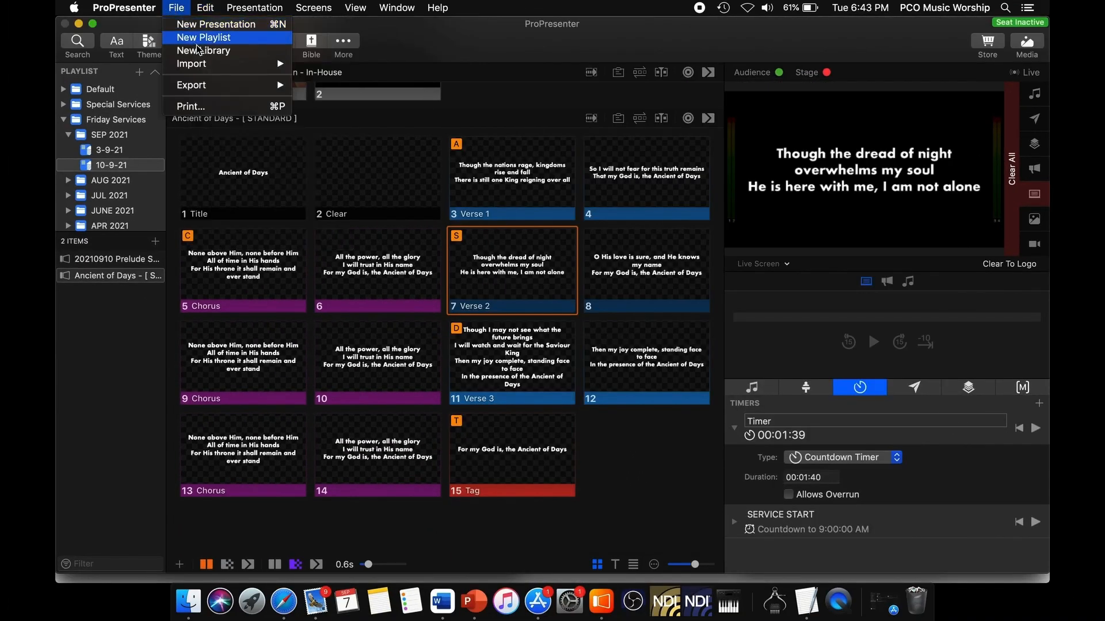
mouse_move(210, 64)
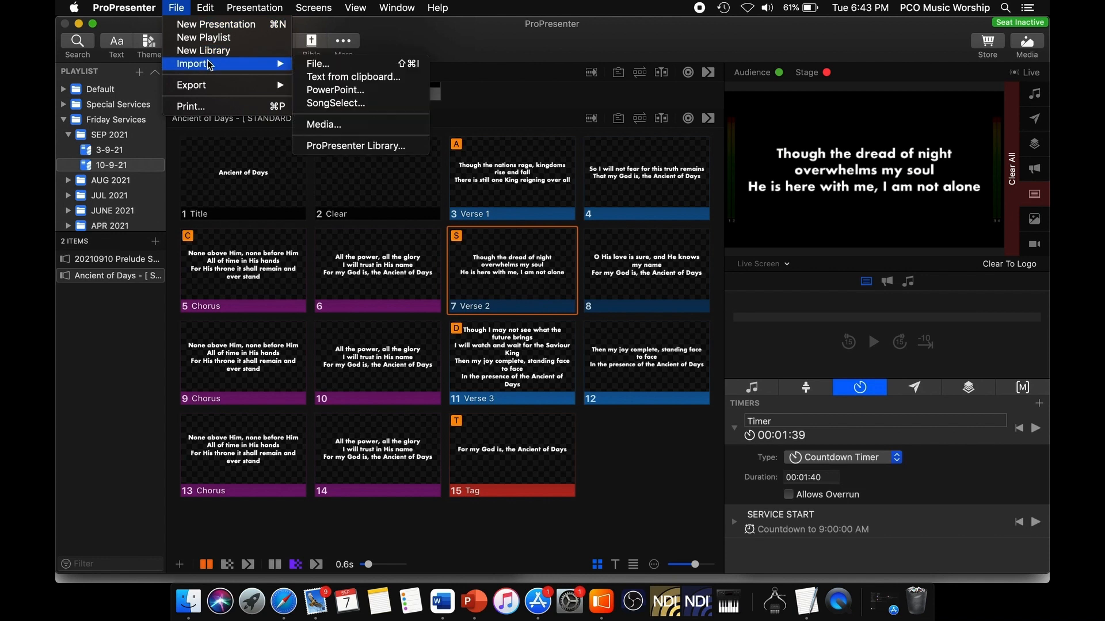
click(333, 77)
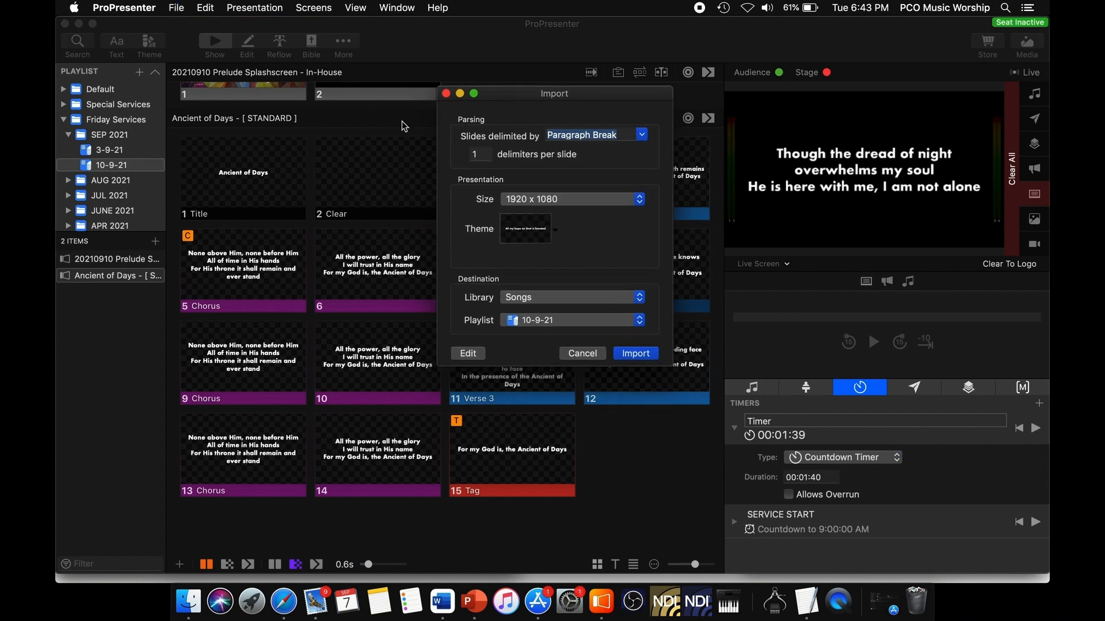
click(579, 298)
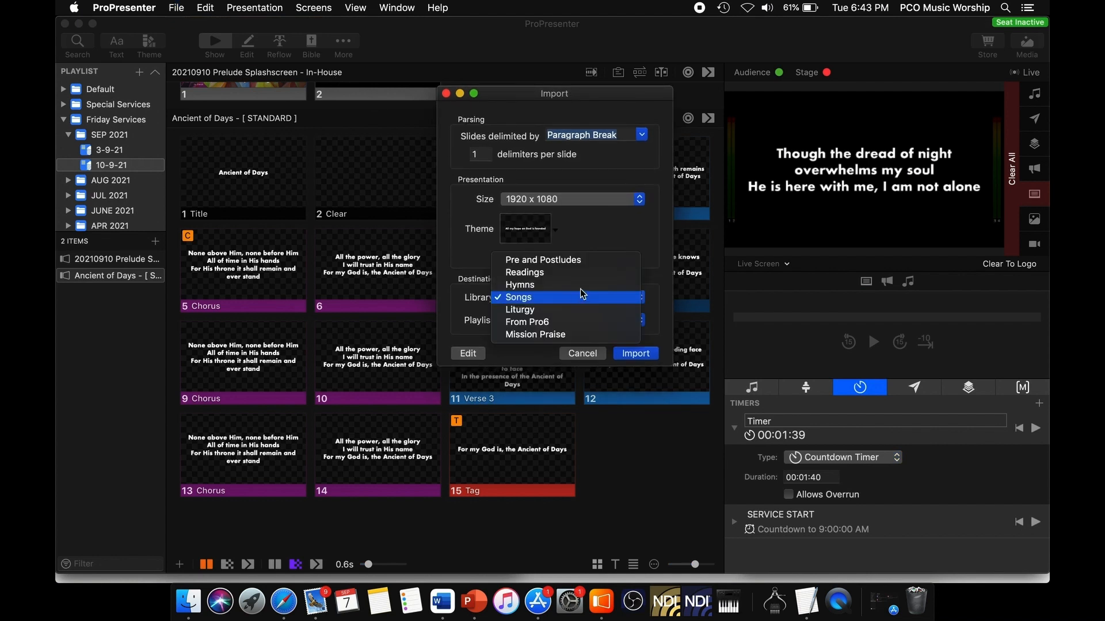
click(574, 315)
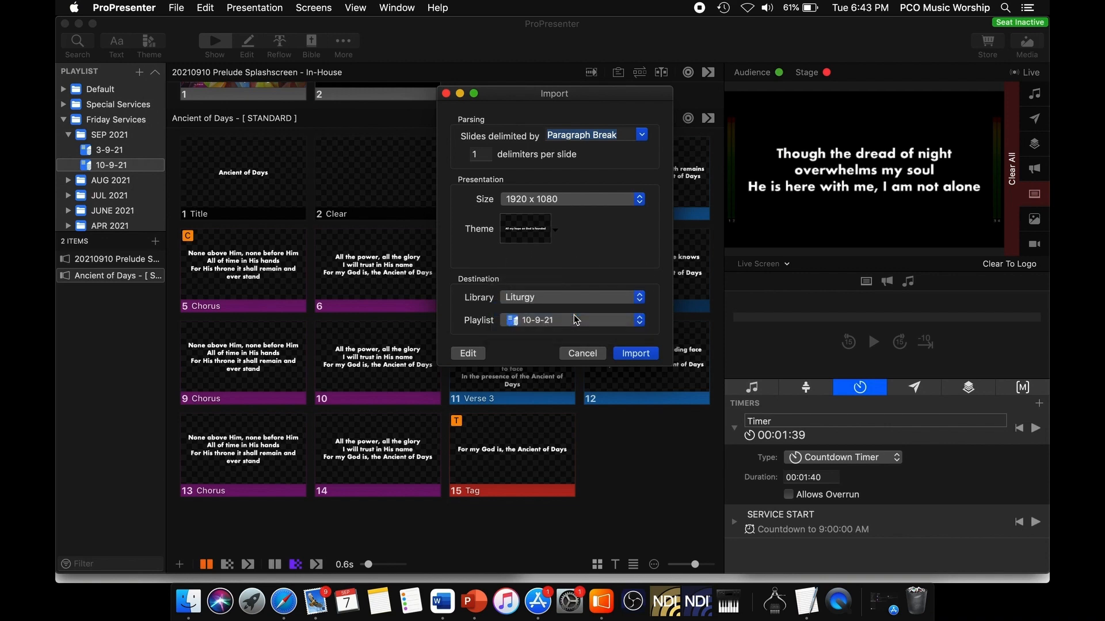
Open the import for editing and remove the heading and blank lines so one slide starts with "God of everlasting love"
click(478, 352)
click(516, 186)
key(BackSpace)
key(BackSpace)
key(BackSpace)
key(BackSpace)
key(BackSpace)
key(BackSpace)
key(BackSpace)
key(BackSpace)
key(BackSpace)
key(BackSpace)
key(BackSpace)
key(BackSpace)
key(BackSpace)
key(BackSpace)
key(BackSpace)
key(BackSpace)
key(BackSpace)
key(BackSpace)
key(BackSpace)
key(BackSpace)
key(BackSpace)
click(653, 217)
click(270, 252)
key(BackSpace)
key(BackSpace)
scroll(402, 268, down, 10)
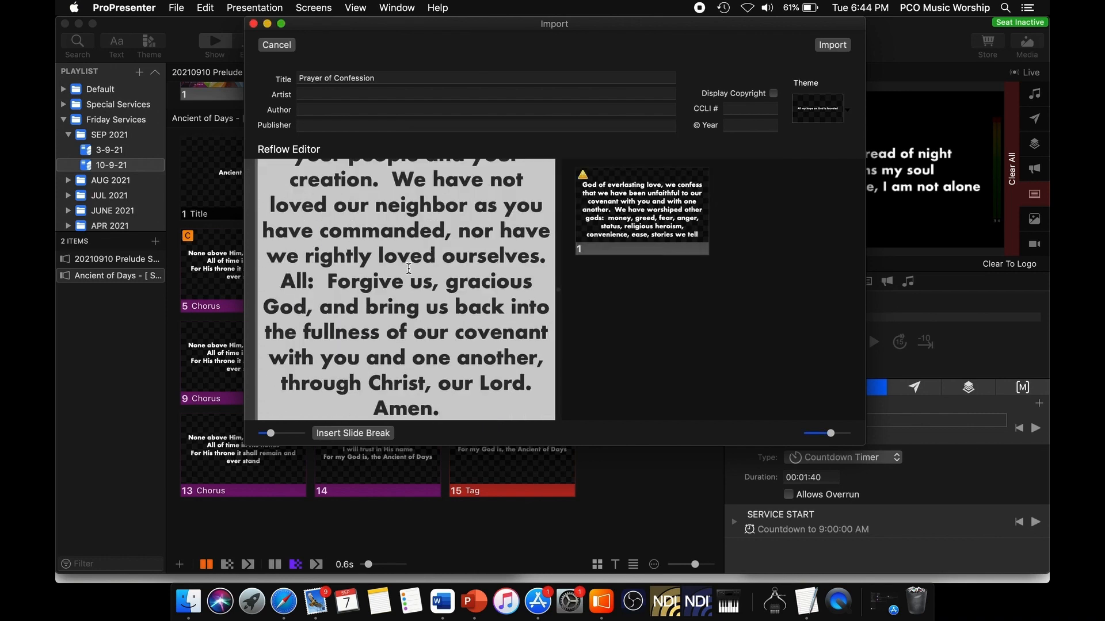
scroll(399, 230, up, 10)
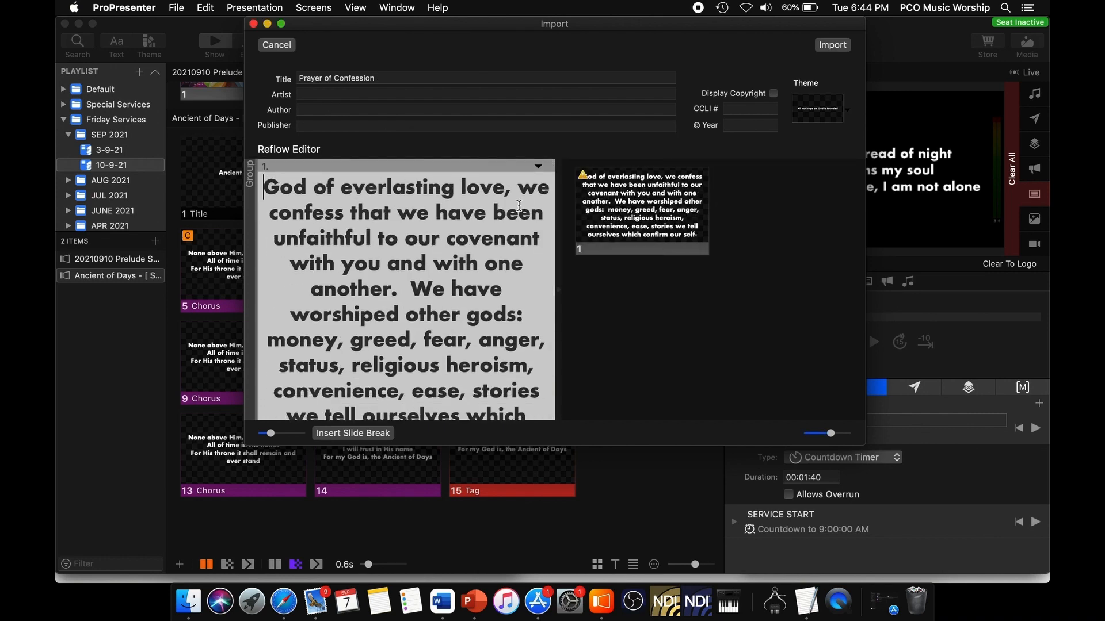
Try a justified text theme on the imported prayer, and return to the centred theme
mouse_move(585, 180)
click(846, 109)
click(582, 194)
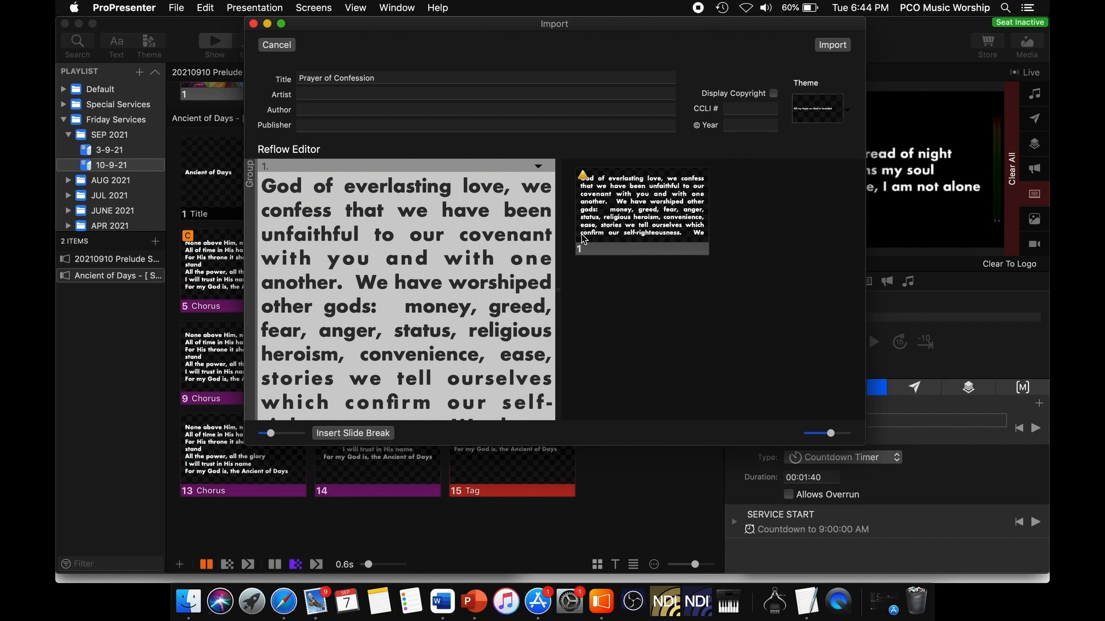
click(846, 110)
mouse_move(915, 126)
mouse_move(748, 178)
click(668, 188)
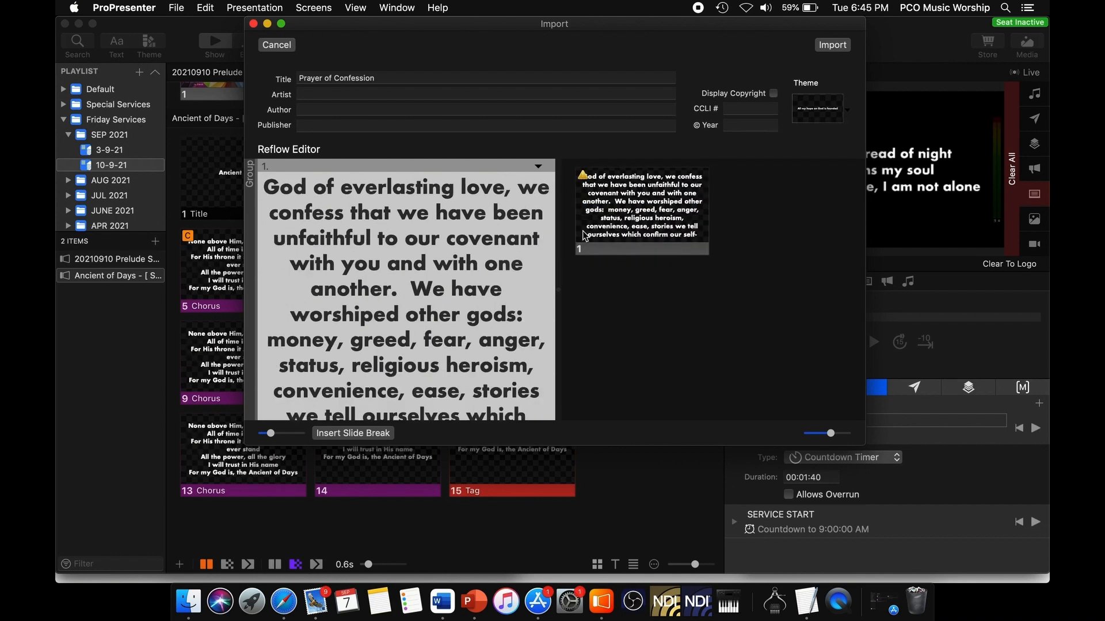
Start a new slide at "We have served our own interest" and remove the extra spaces before it and before "We have not loved"
scroll(514, 277, down, 3)
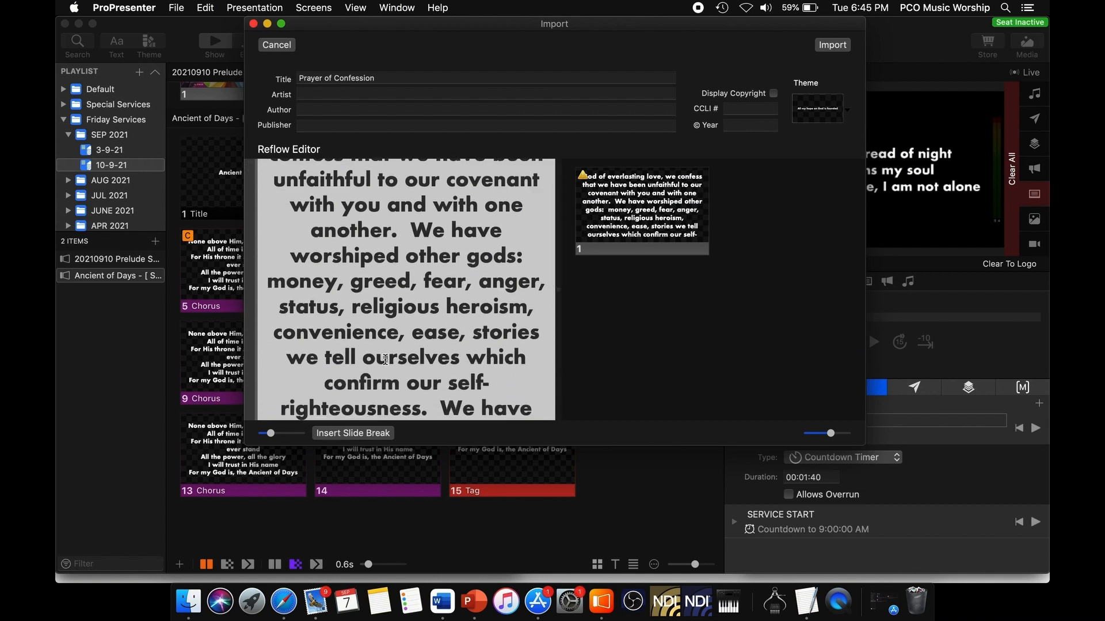
scroll(393, 365, down, 2)
click(441, 347)
key(BackSpace)
key(BackSpace)
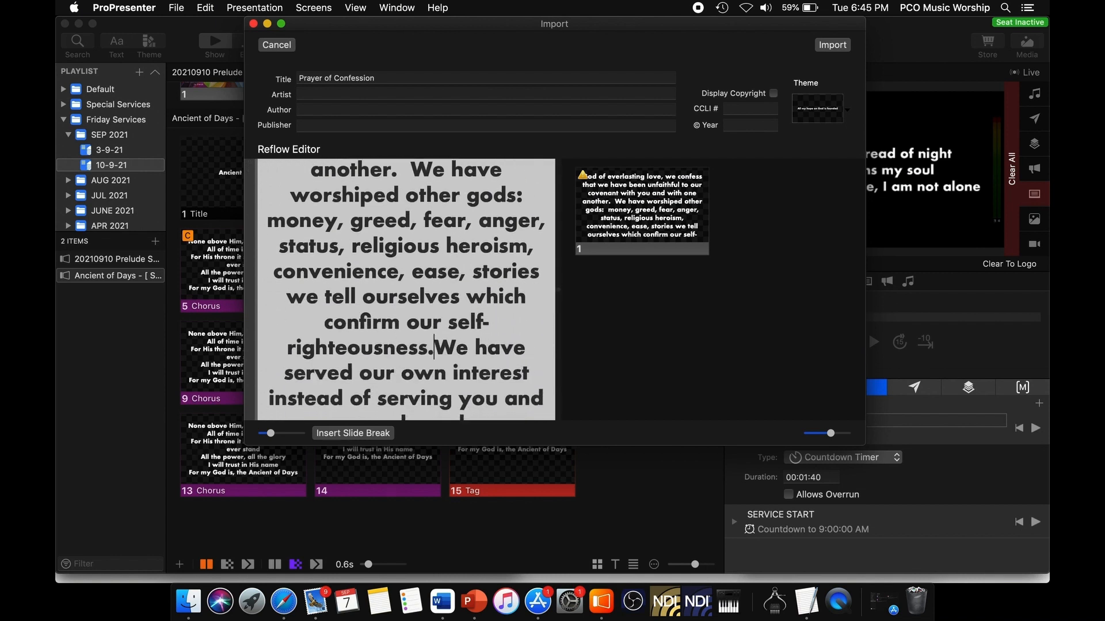
click(372, 433)
click(419, 264)
key(BackSpace)
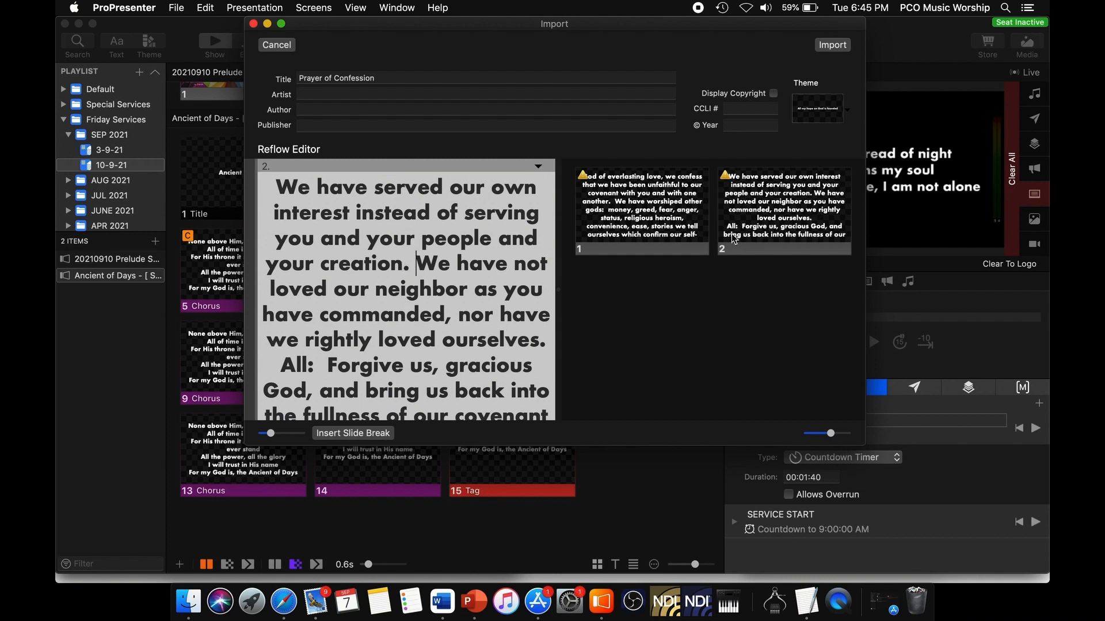
Insert a slide break before "All: Forgive us, gracious God" and import the prayer as a new version
scroll(405, 287, down, 4)
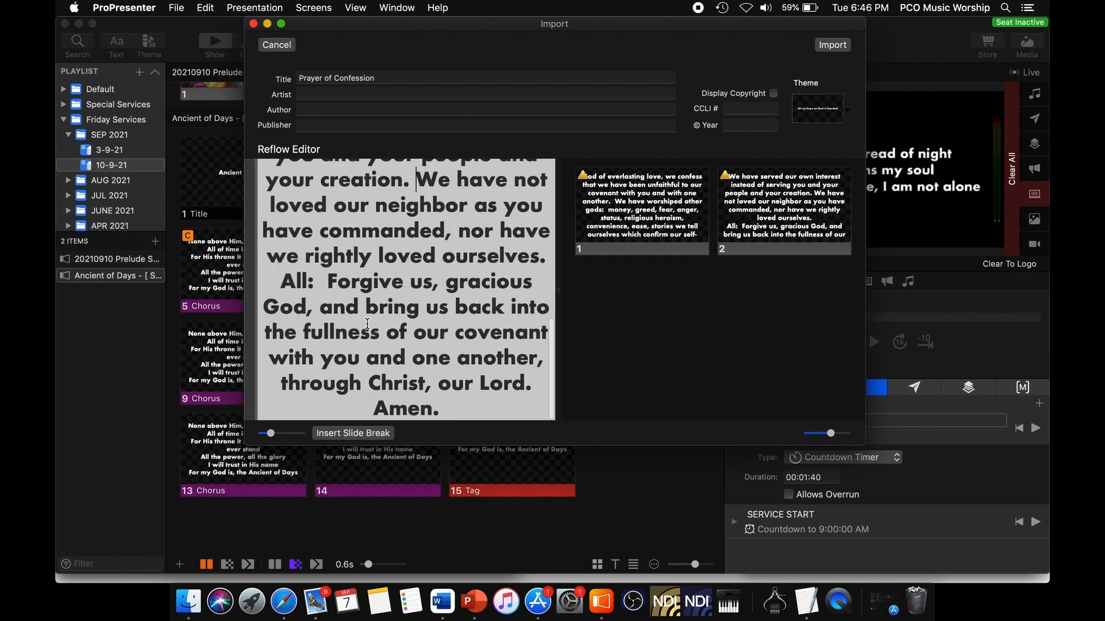
click(283, 281)
click(345, 434)
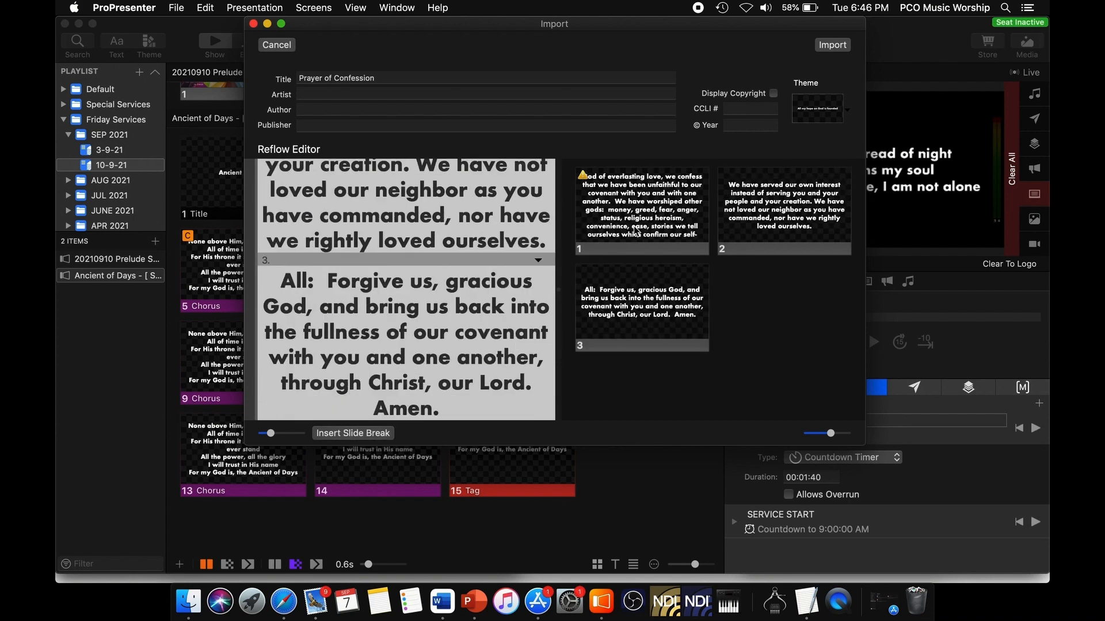
click(832, 45)
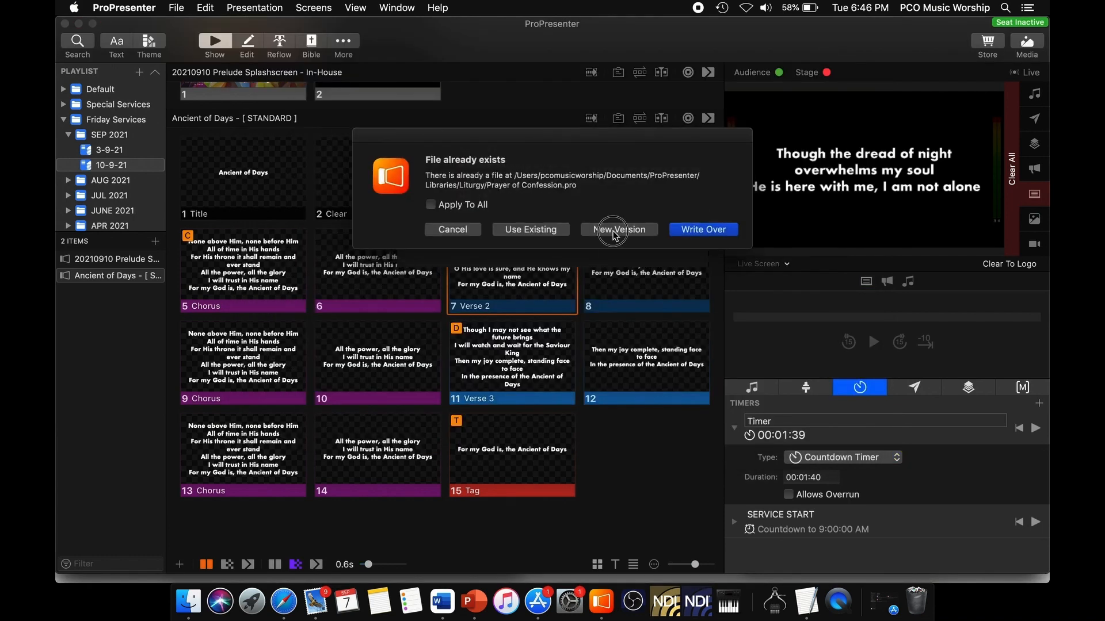
click(618, 229)
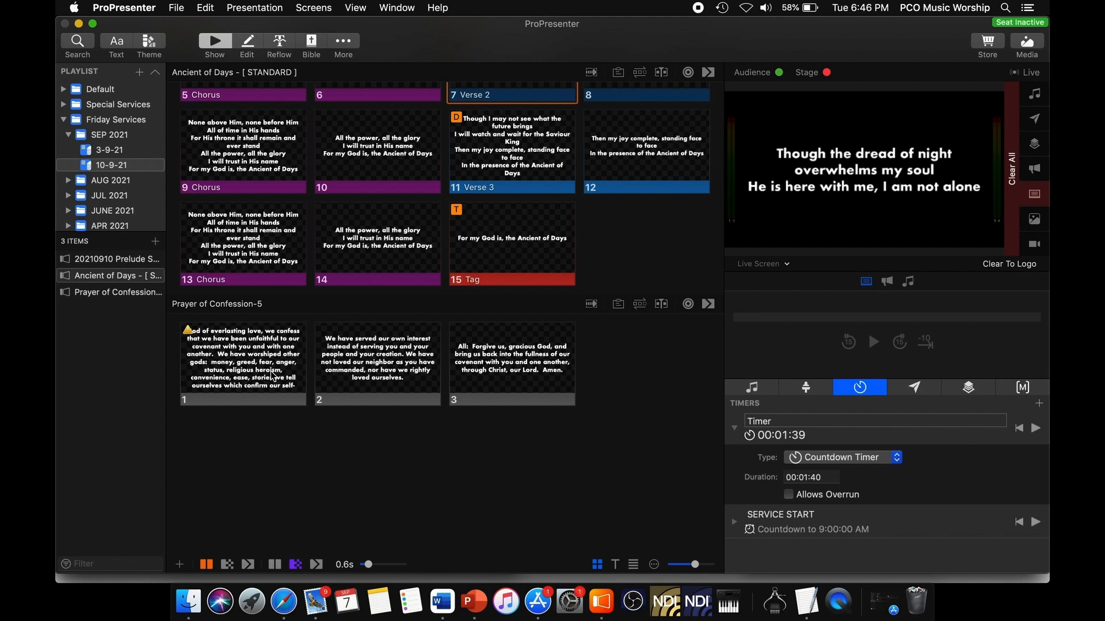
Apply a justified PROTESTANT CHURCH OMAN theme to the Prayer of Confession presentation, and show its first two slides live
click(230, 360)
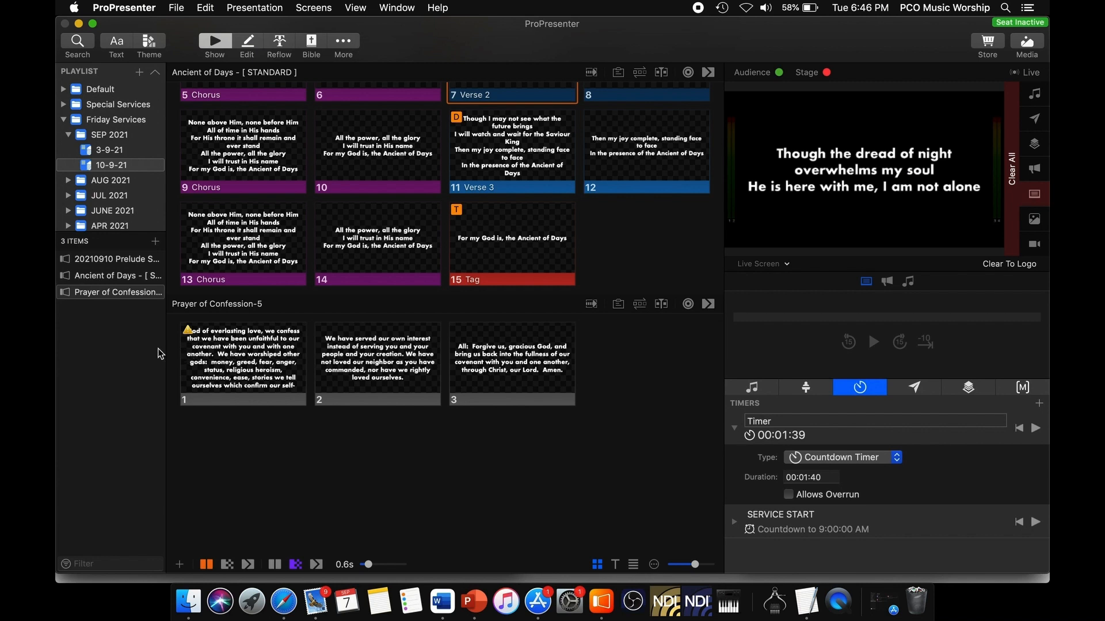
double_click(110, 292)
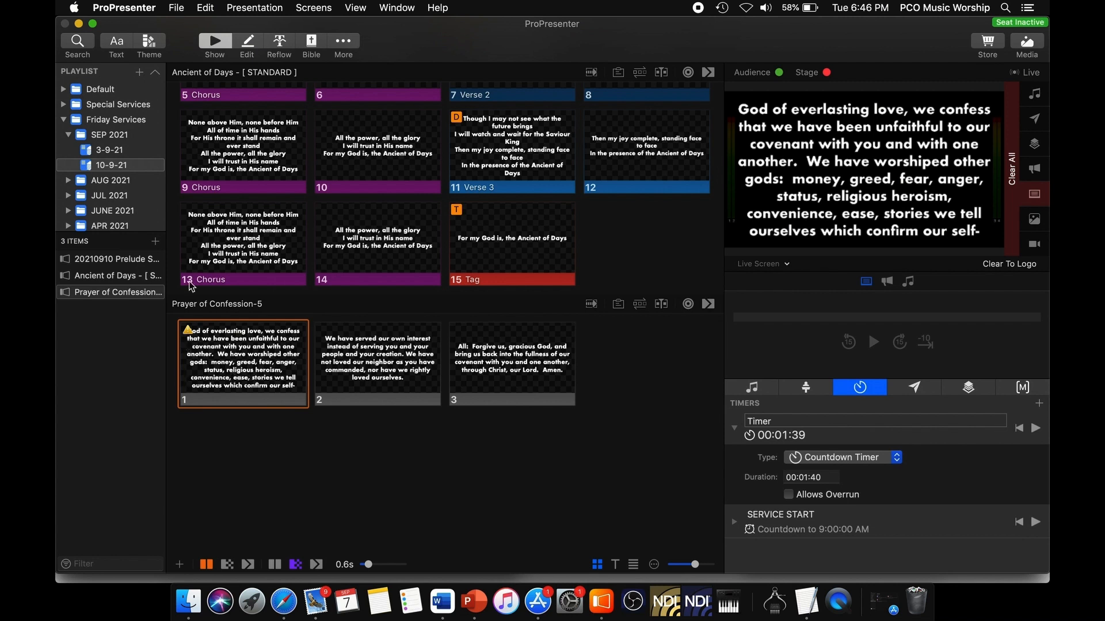
click(150, 46)
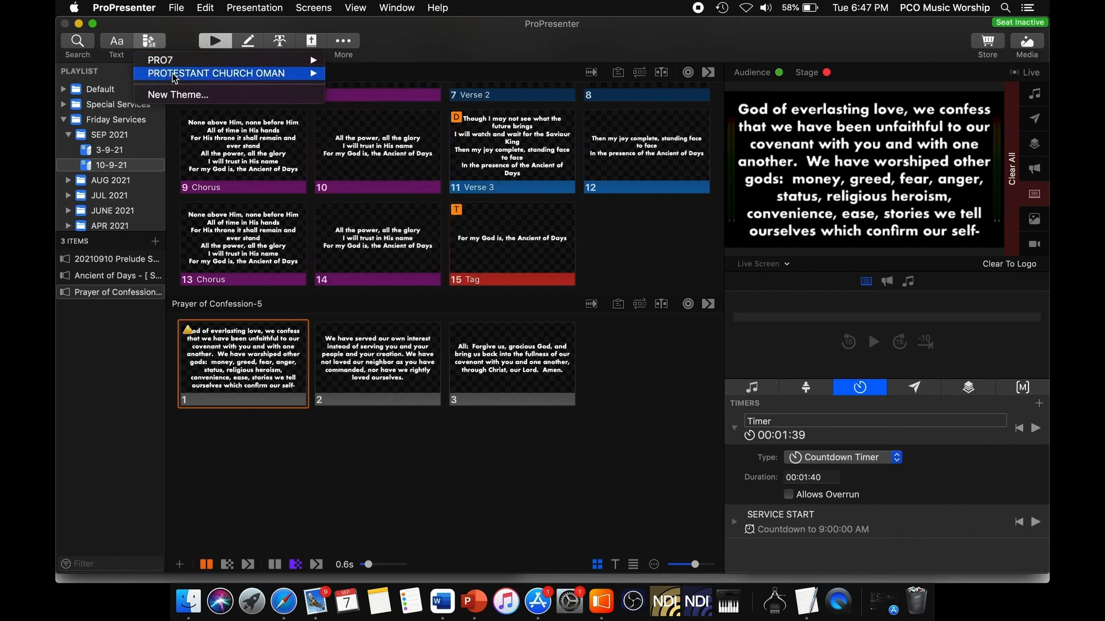
mouse_move(223, 75)
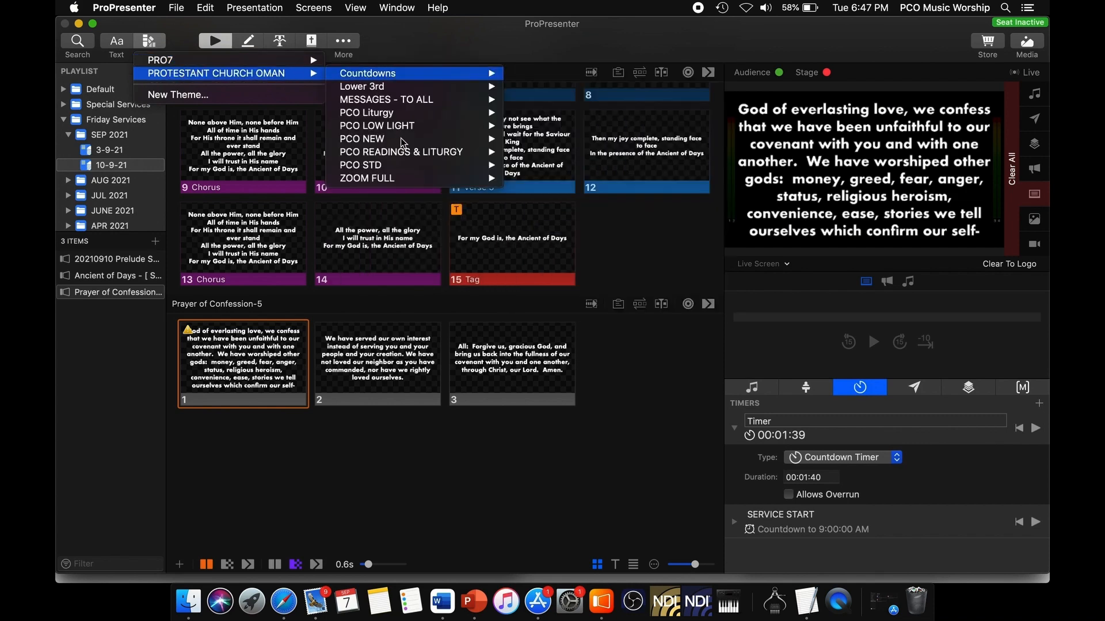
mouse_move(403, 143)
click(600, 217)
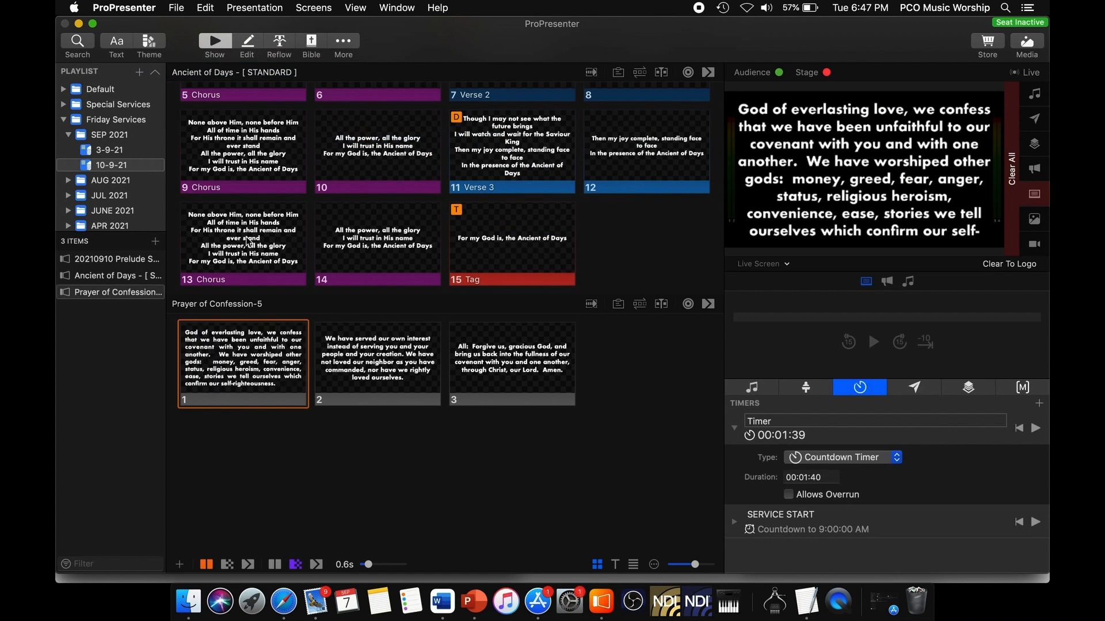
click(257, 389)
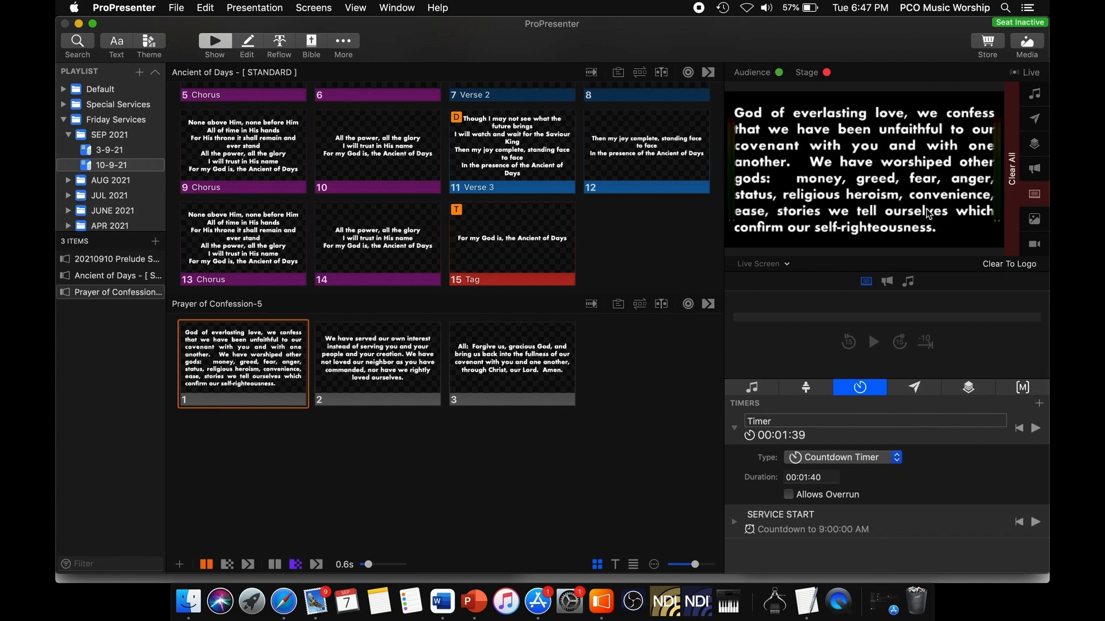
key(Right)
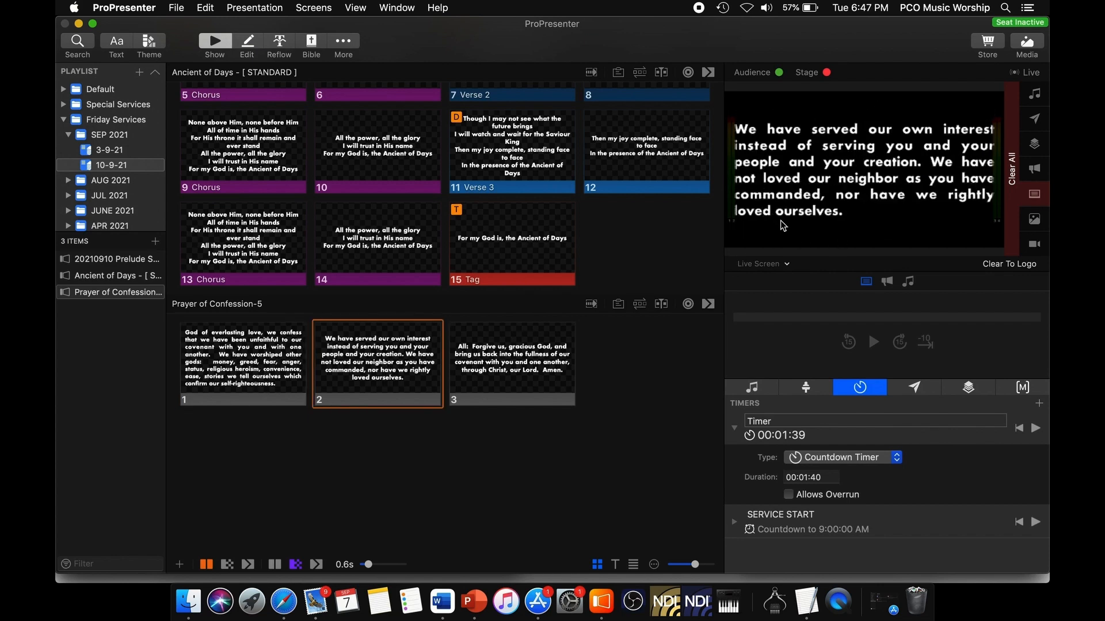
Open the Prayer of Confession in the slide editor and colour the text of slides 1 and 2 yellow
click(248, 44)
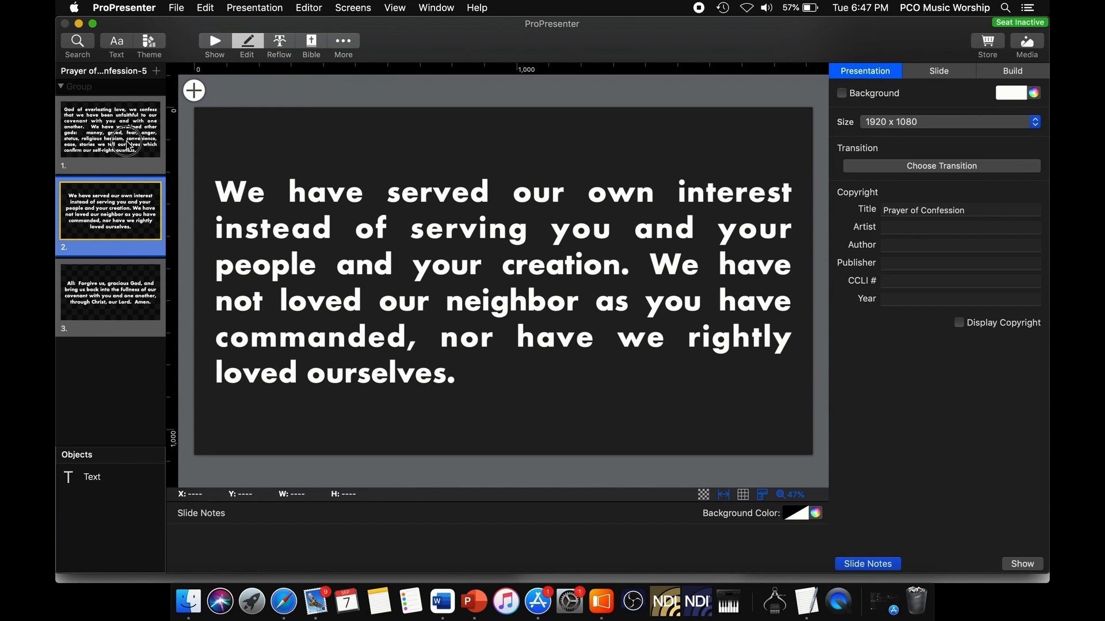
click(516, 275)
click(1034, 211)
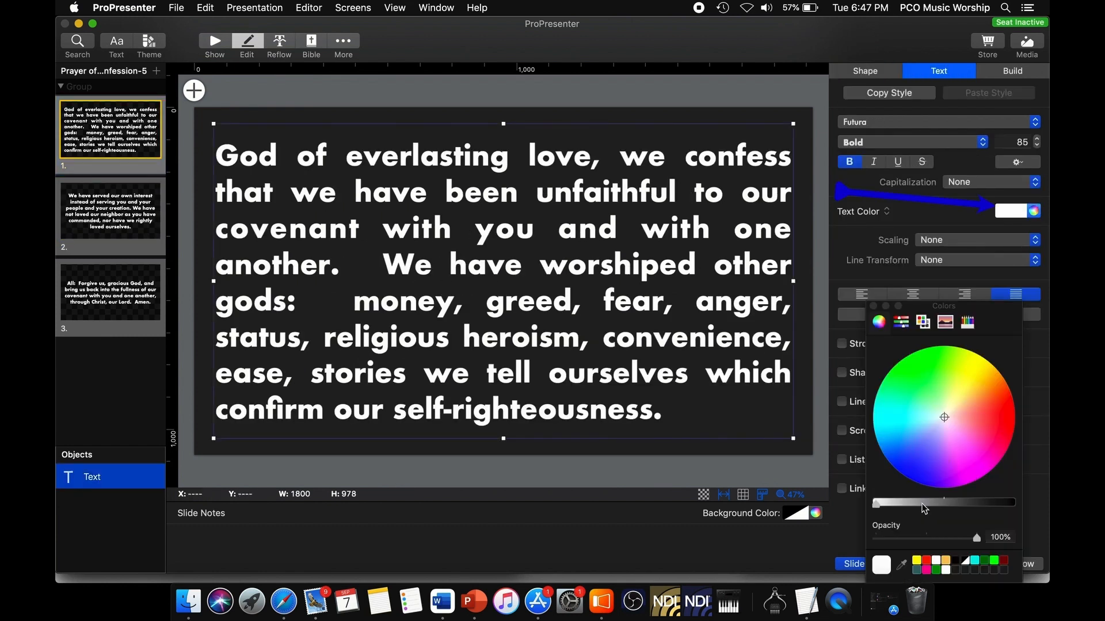
click(917, 560)
click(110, 212)
click(710, 213)
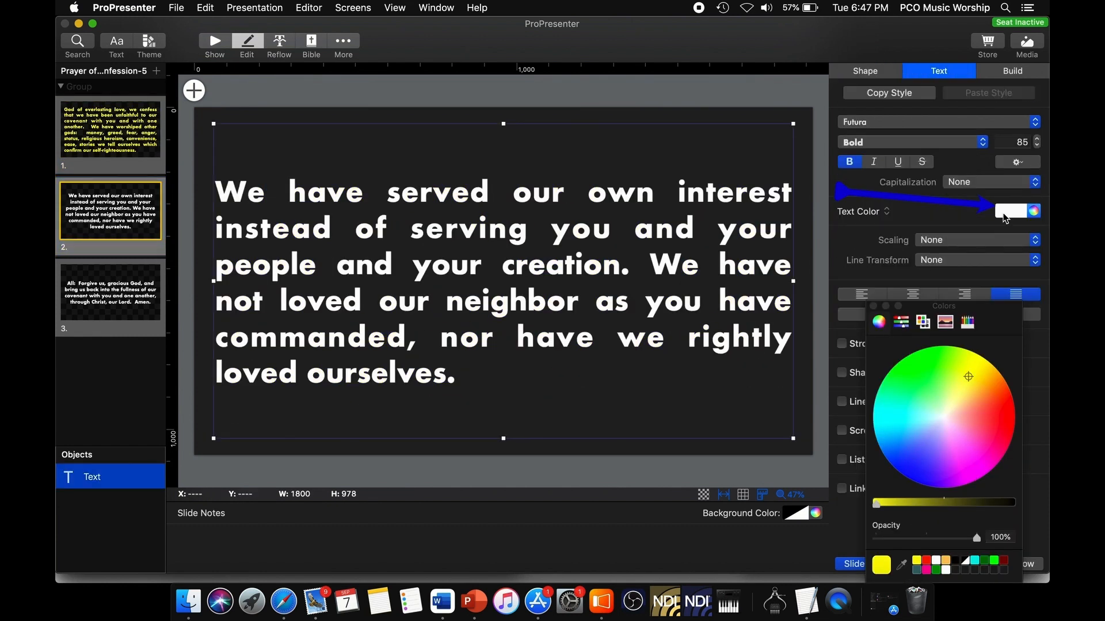
click(917, 560)
Colour "All:" red on slide 3, remove the extra space after it, and return to the presentation overview
click(110, 293)
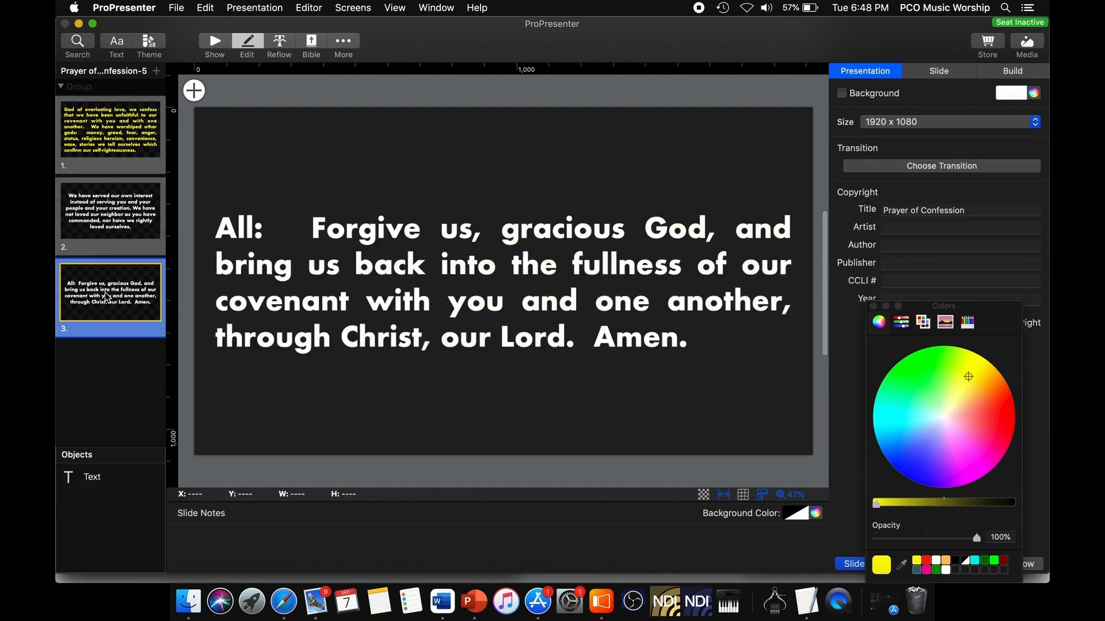
click(236, 236)
drag(215, 228, 264, 231)
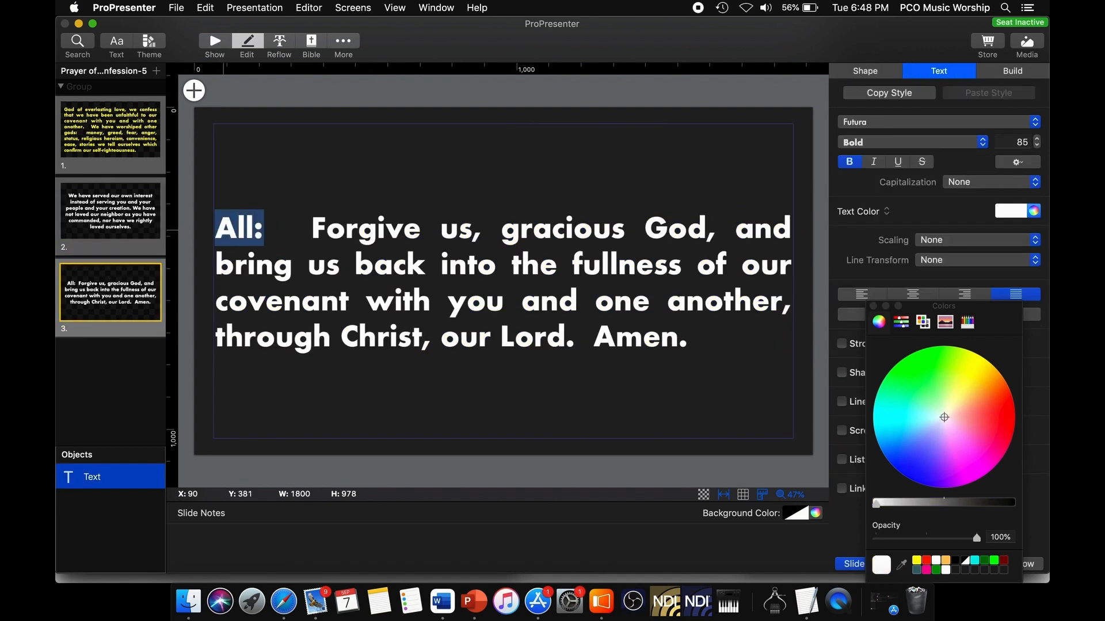
click(926, 561)
click(311, 233)
key(BackSpace)
key(BackSpace)
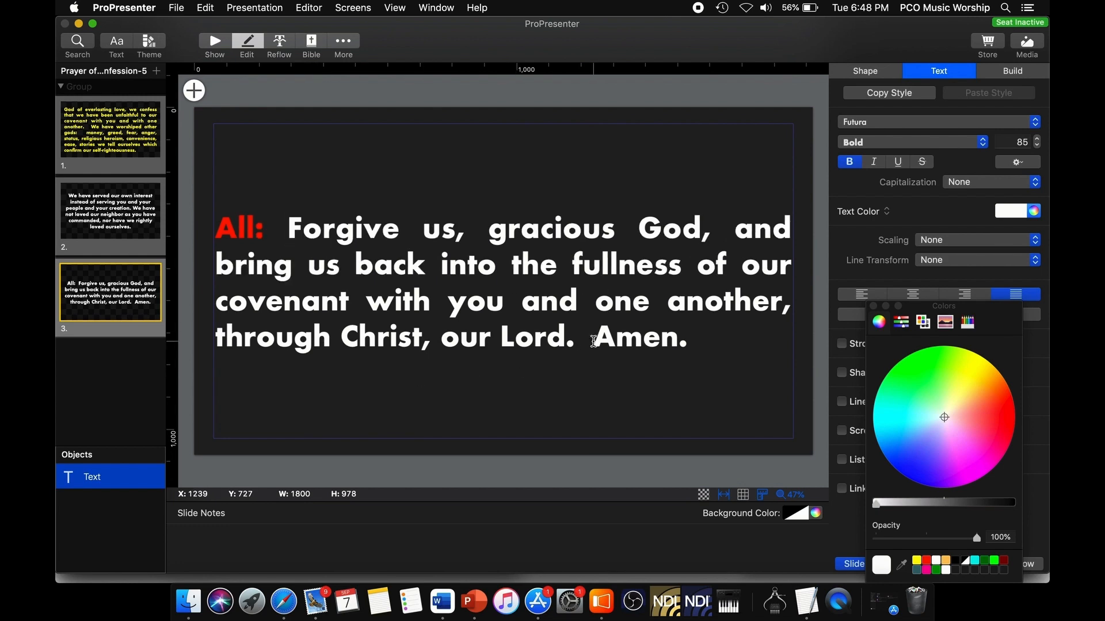
click(214, 41)
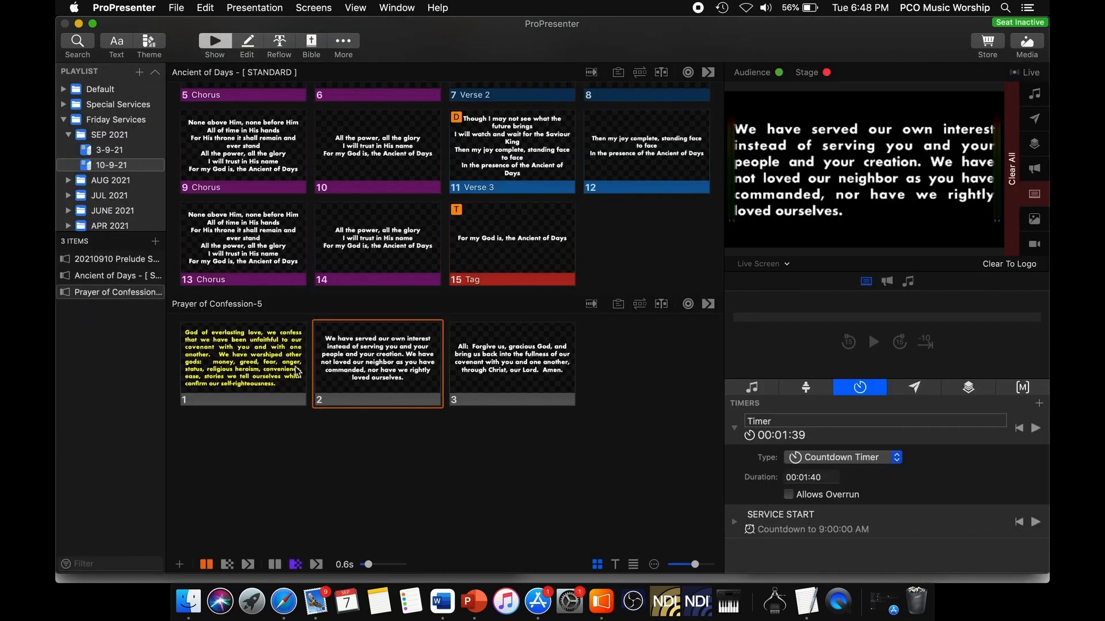
Show the Prayer of Confession slides 1, 2 and 3 live in turn to check their text
key(Left)
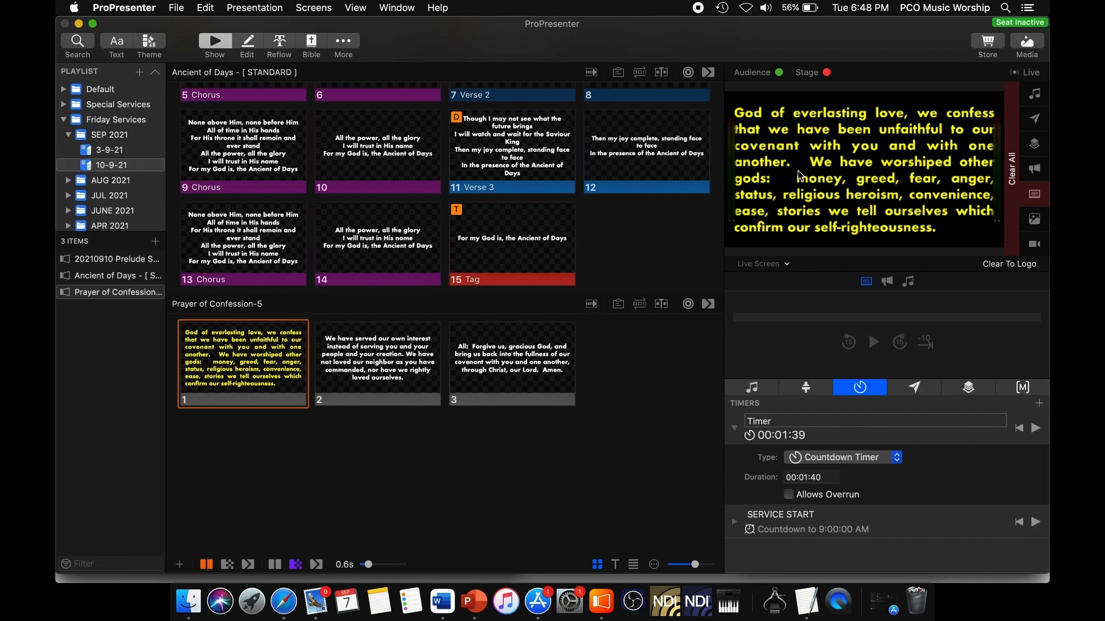
key(Right)
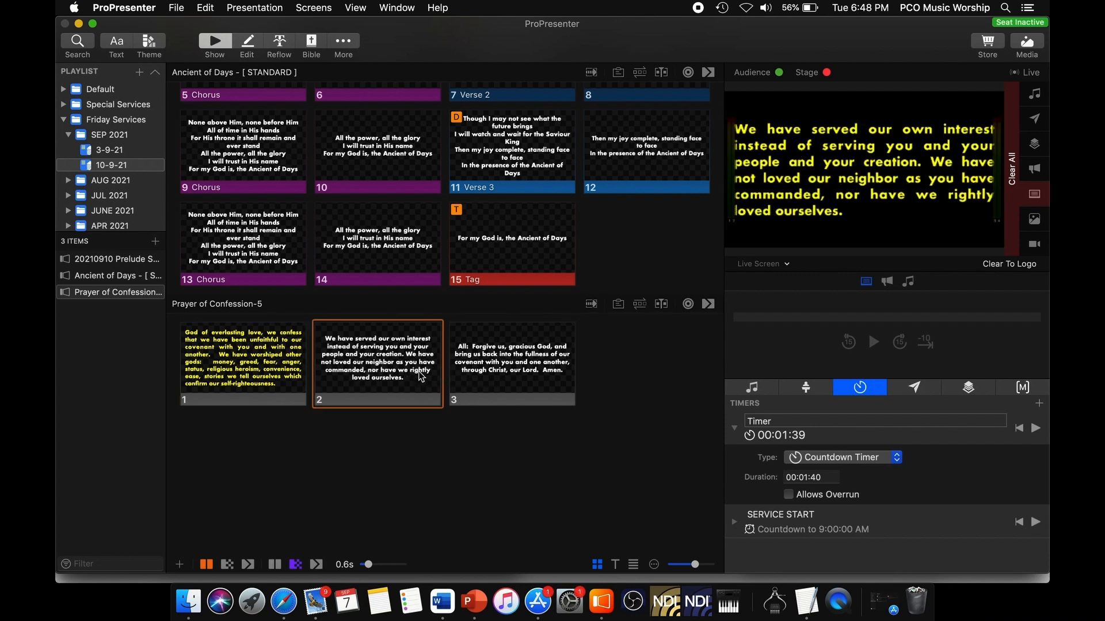
click(533, 353)
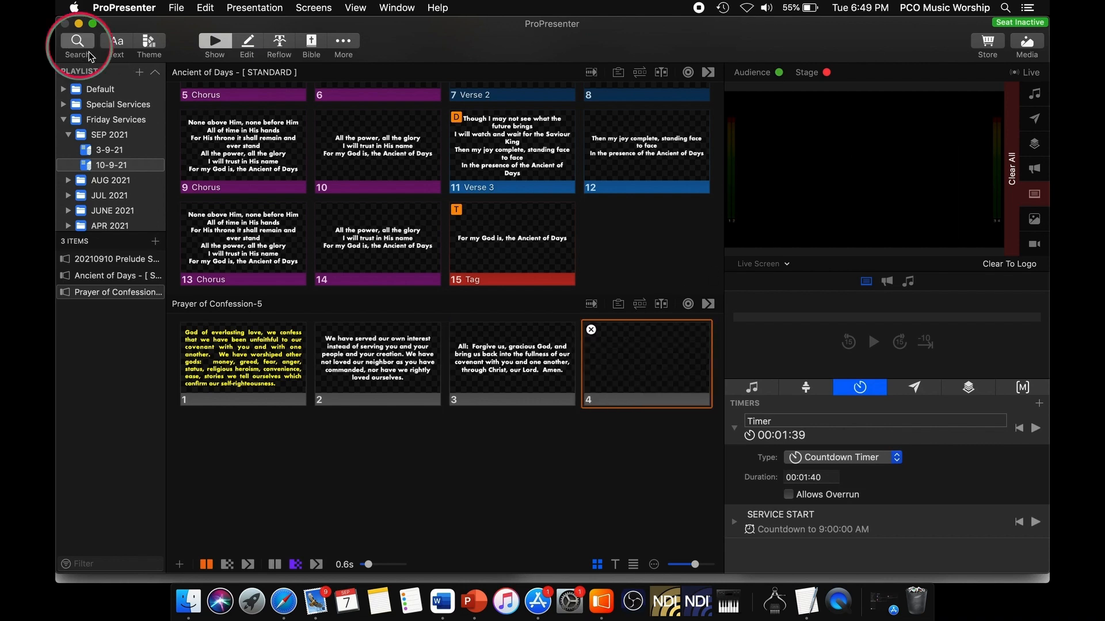
Search the library for "IN CHRIST ALONE", add the song after the Prayer of Confession in the playlist, and close the search
click(77, 42)
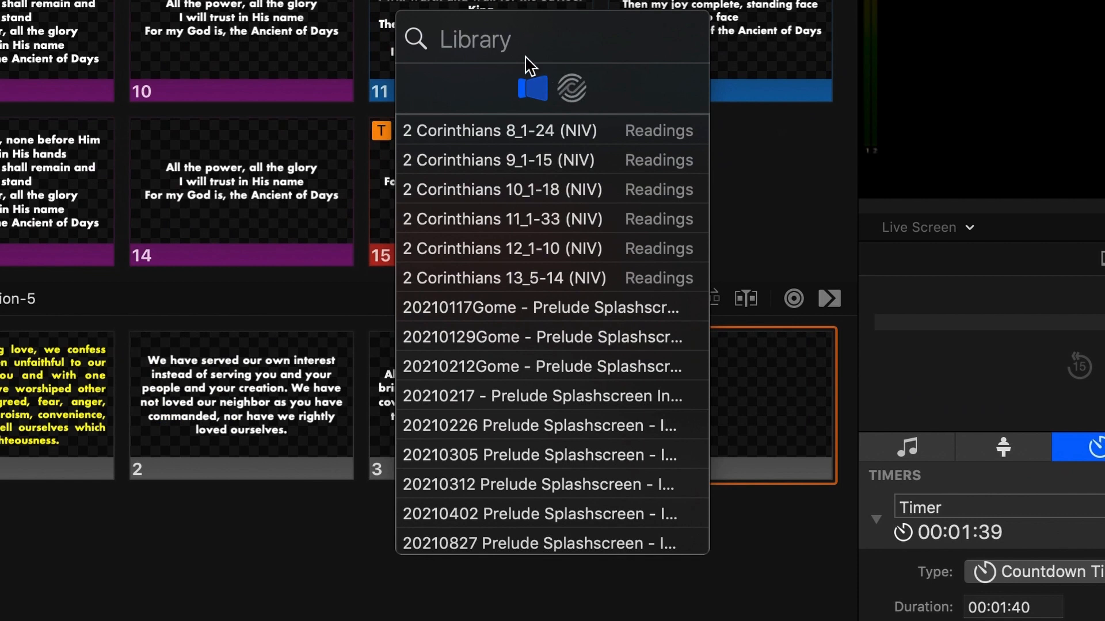
text(IN )
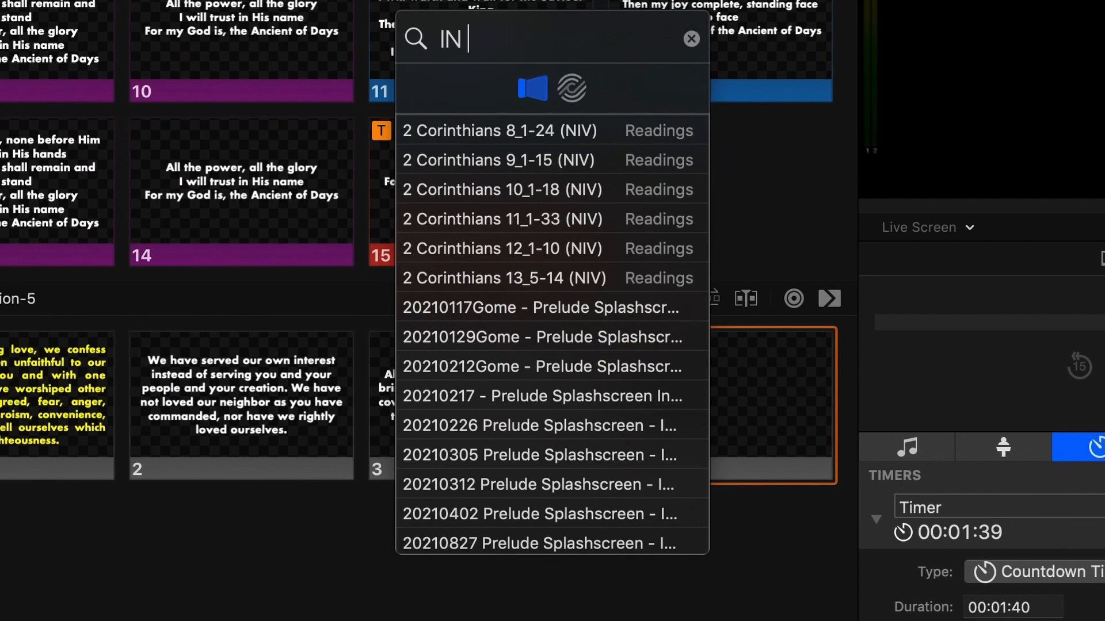
text(CHRIST ALO)
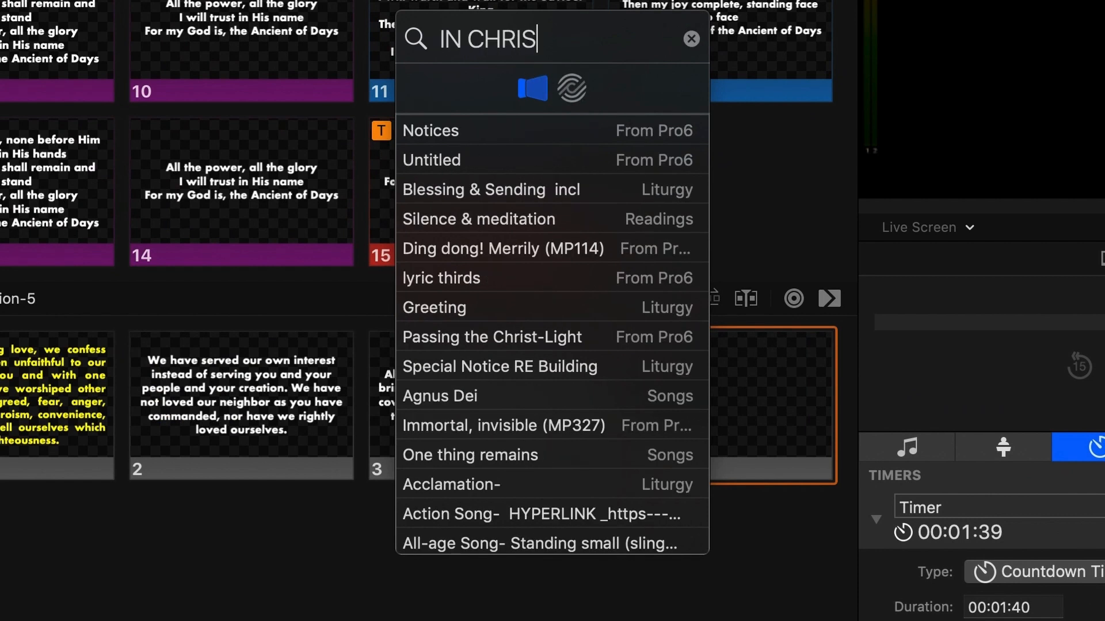
text(NE)
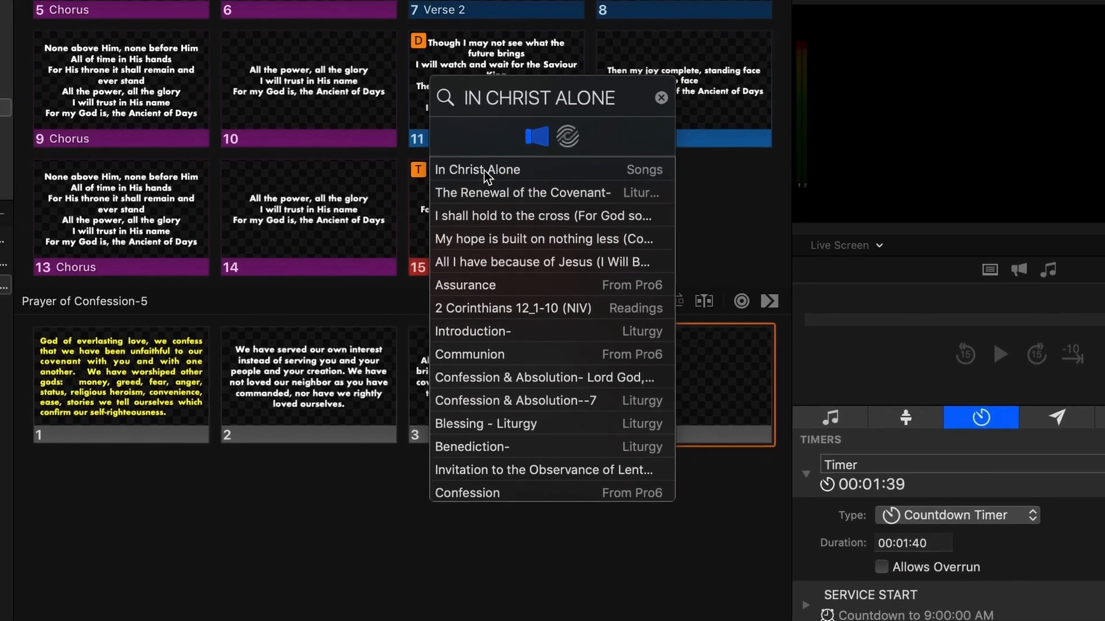
drag(493, 189, 38, 380)
drag(118, 368, 118, 369)
scroll(397, 283, down, 5)
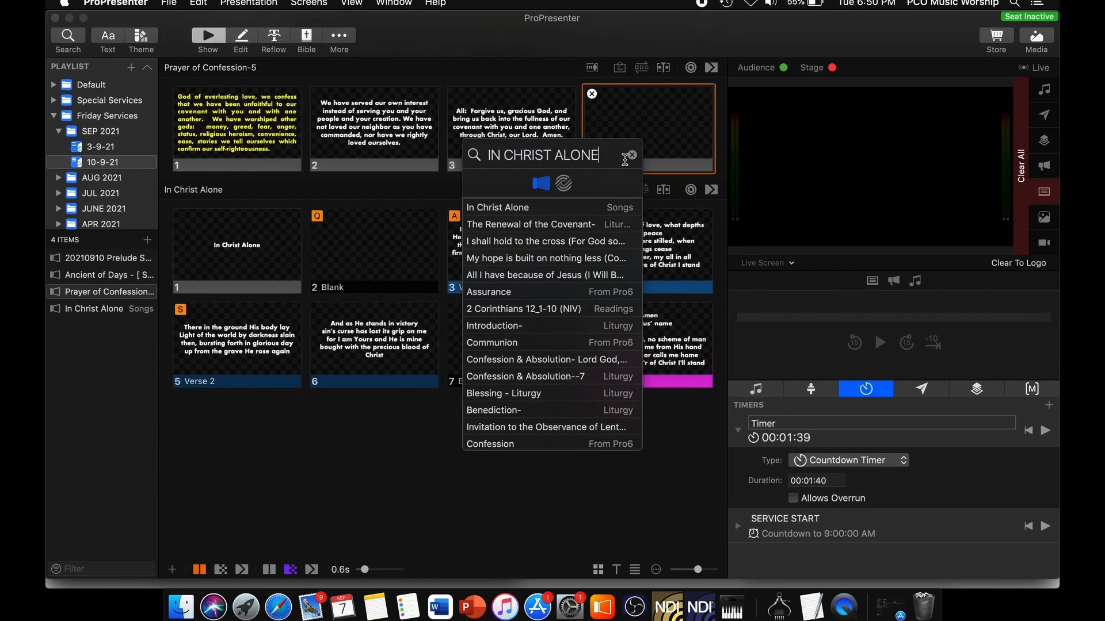
click(631, 155)
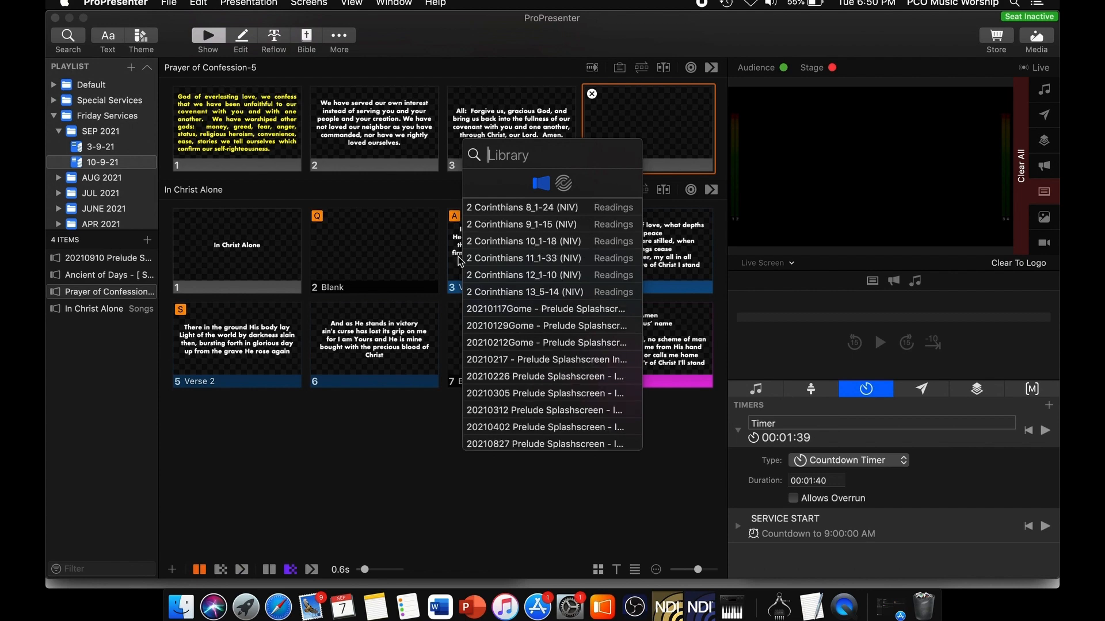
key(Escape)
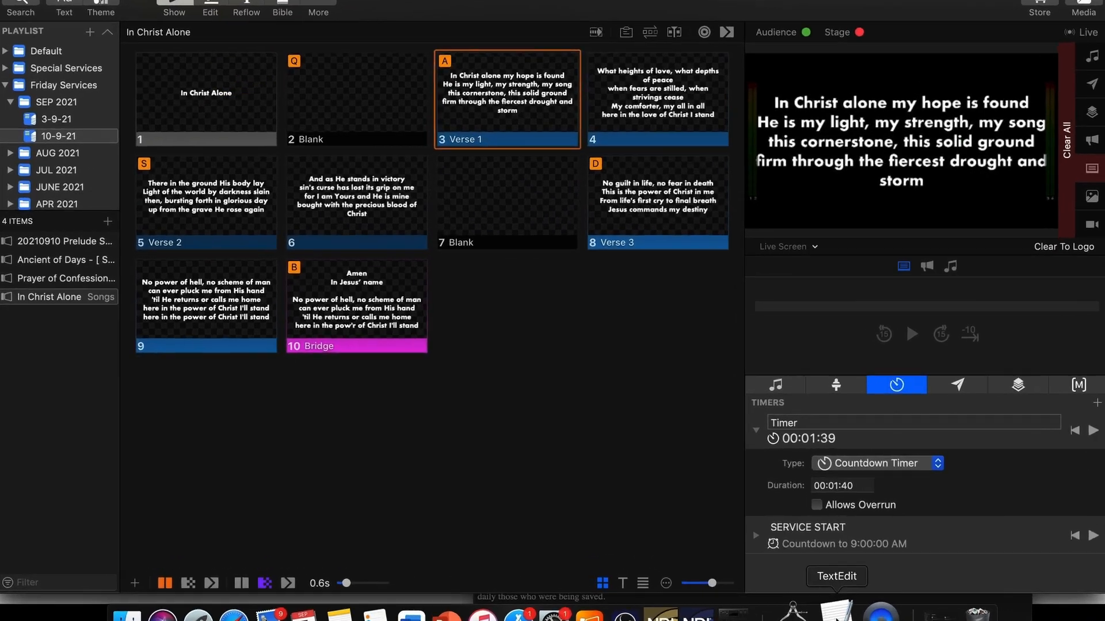
Switch to the liturgy document in TextEdit and copy the reading reference "Acts 2:42-47"
click(811, 604)
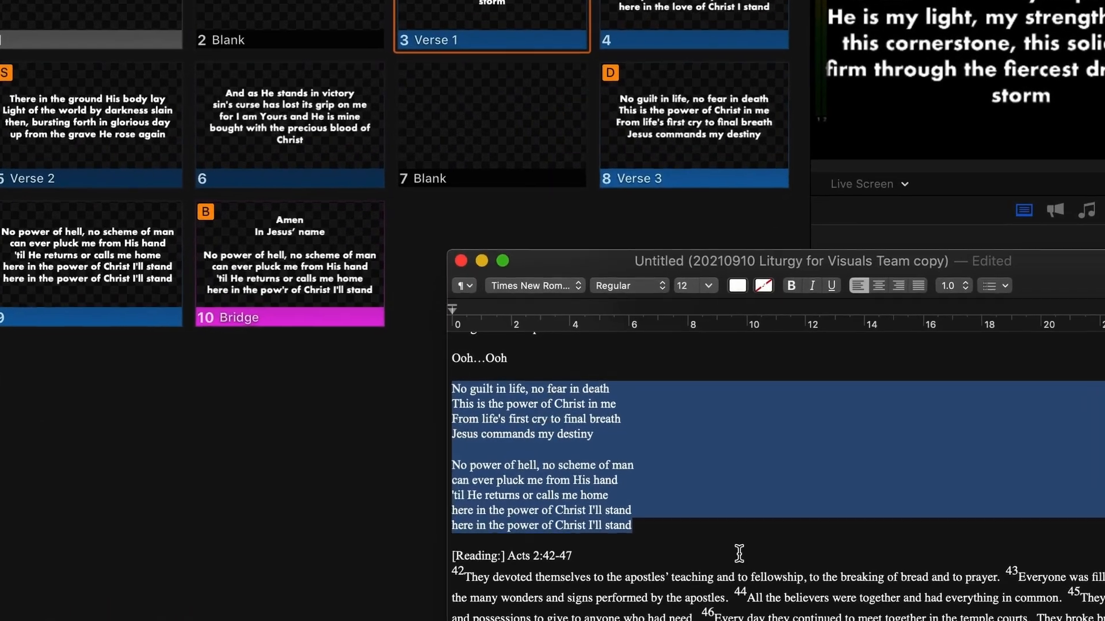
scroll(747, 561, down, 5)
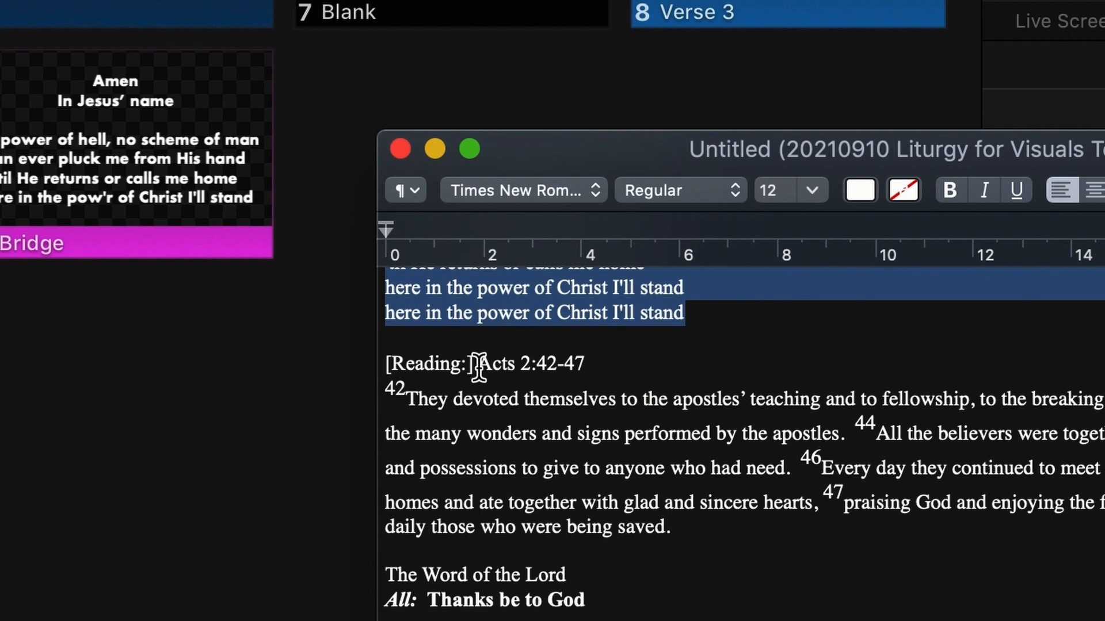
click(478, 367)
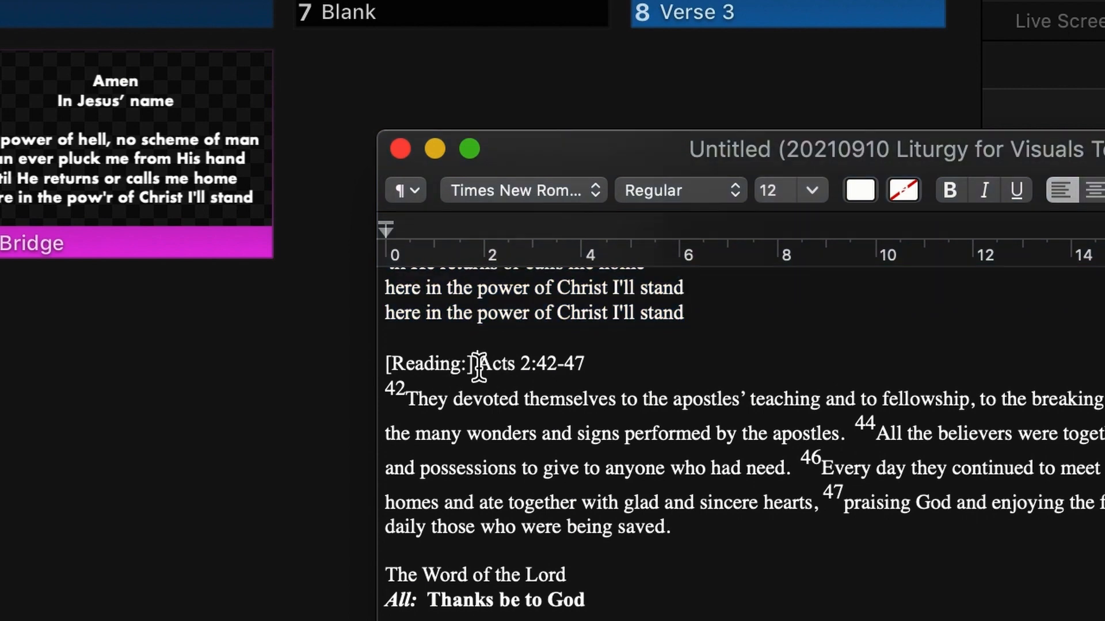
drag(478, 367, 584, 365)
key(super+c)
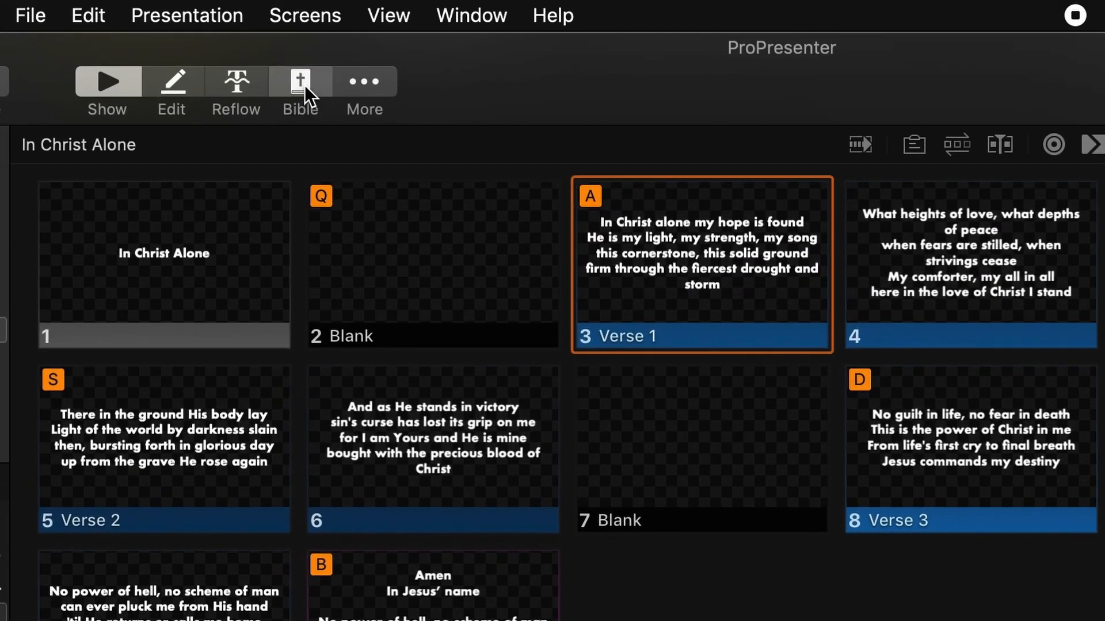
Look up Acts 2:42-47 in ProPresenter's New International Version Bible and compare the passage with the liturgy text in TextEdit
click(304, 84)
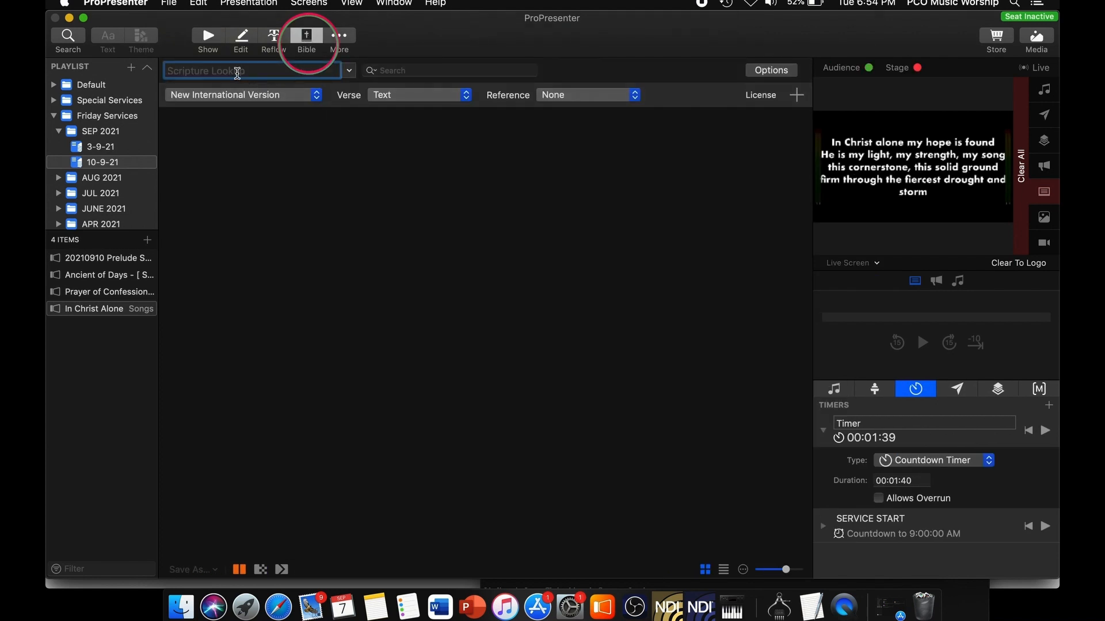
key(super+v)
key(Return)
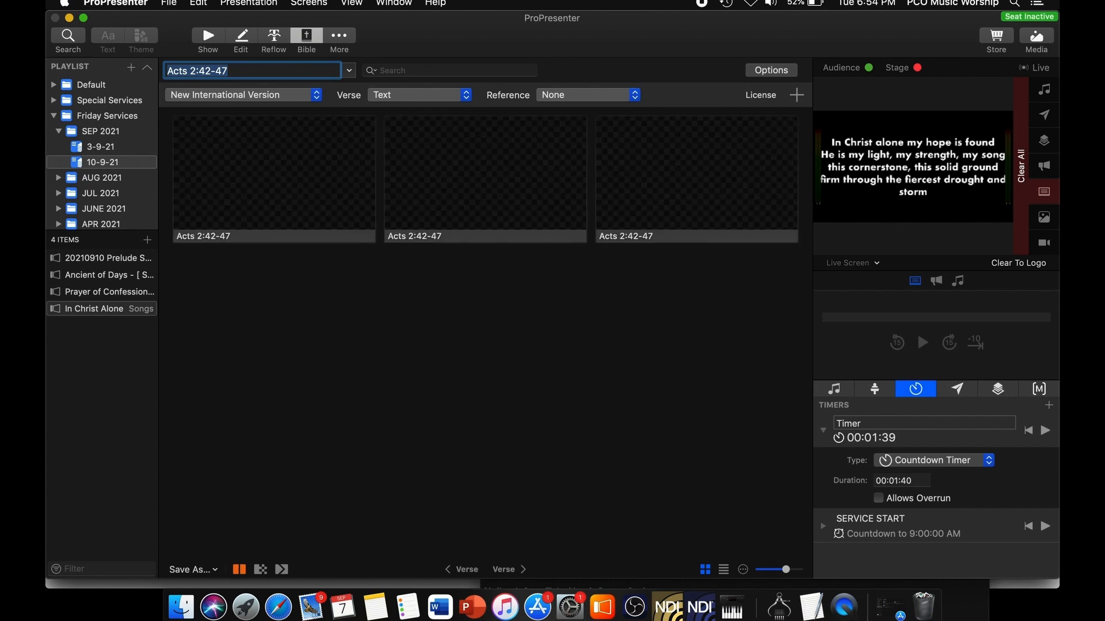
click(812, 607)
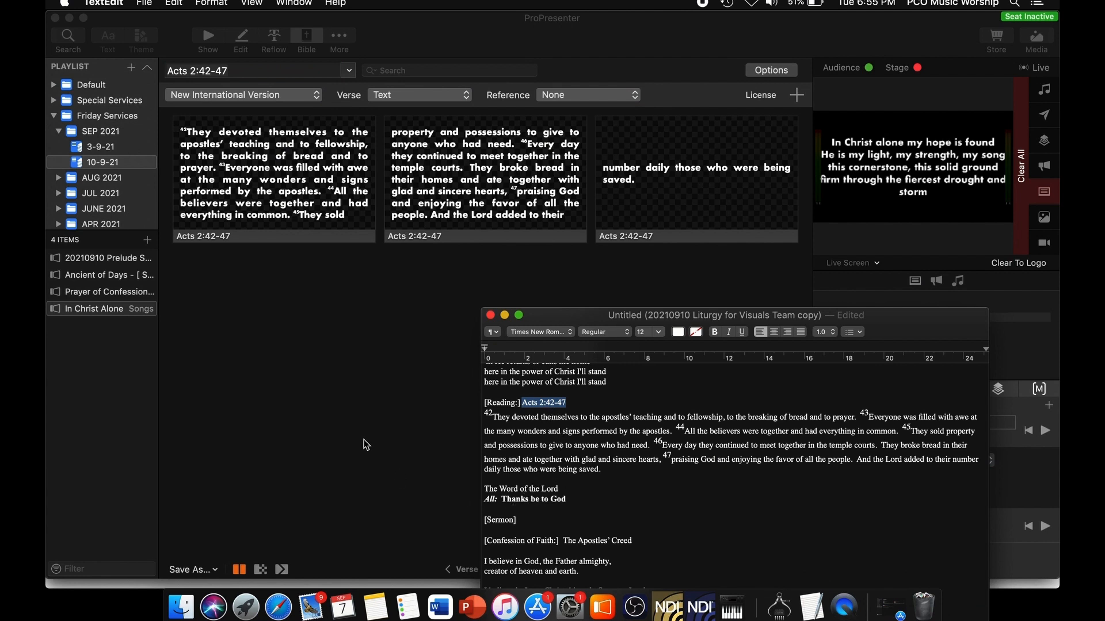
click(398, 334)
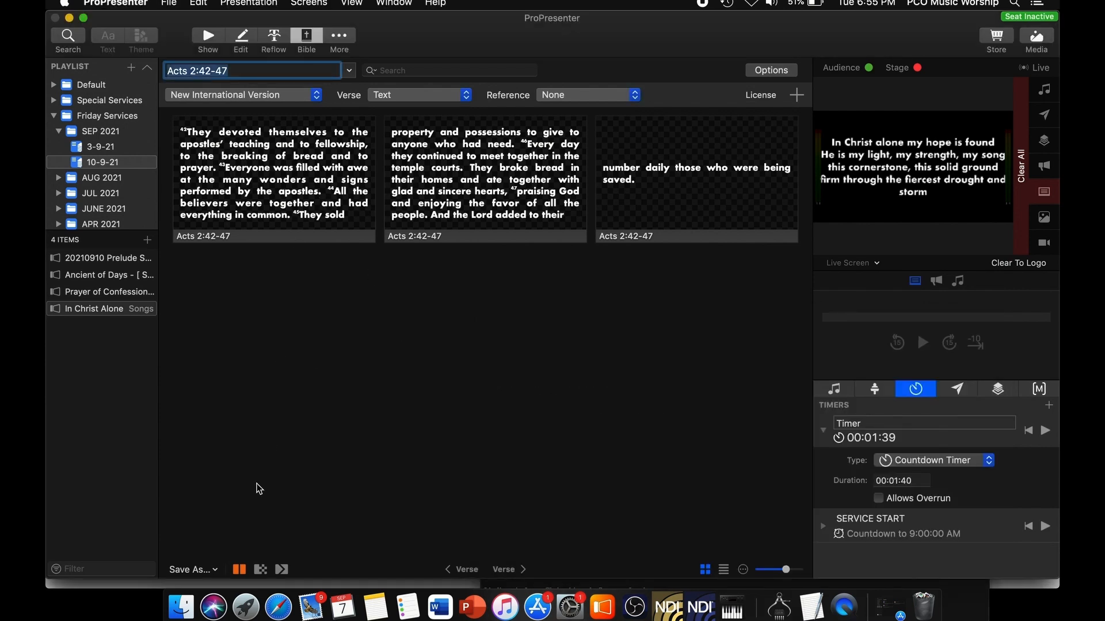
Save the Acts 2:42-47 passage slides to the 10-9-21 playlist
click(219, 571)
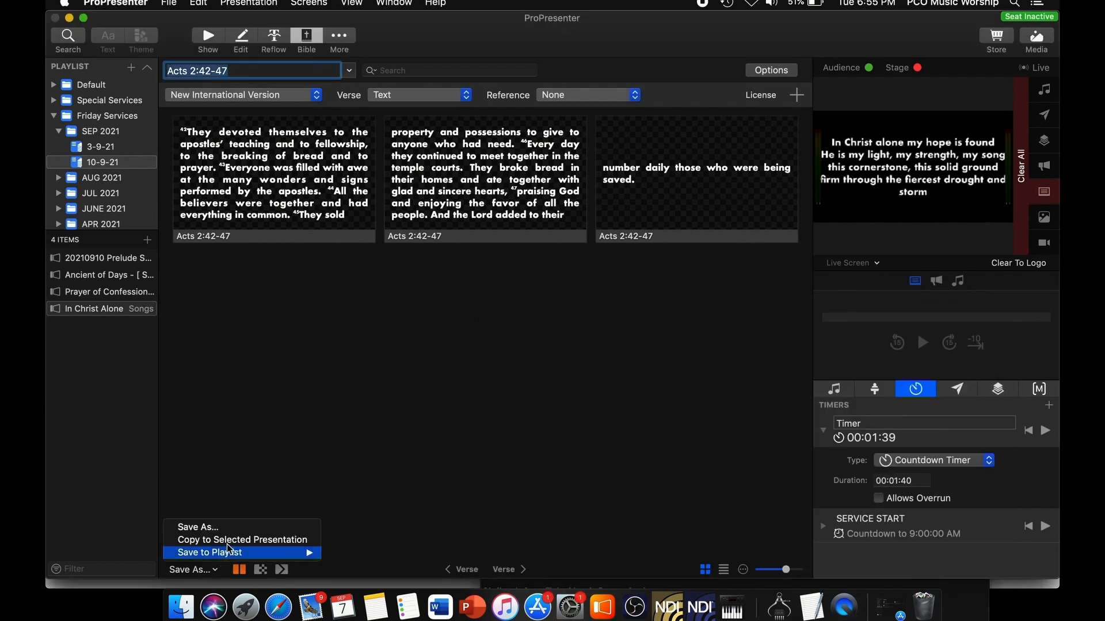
mouse_move(288, 553)
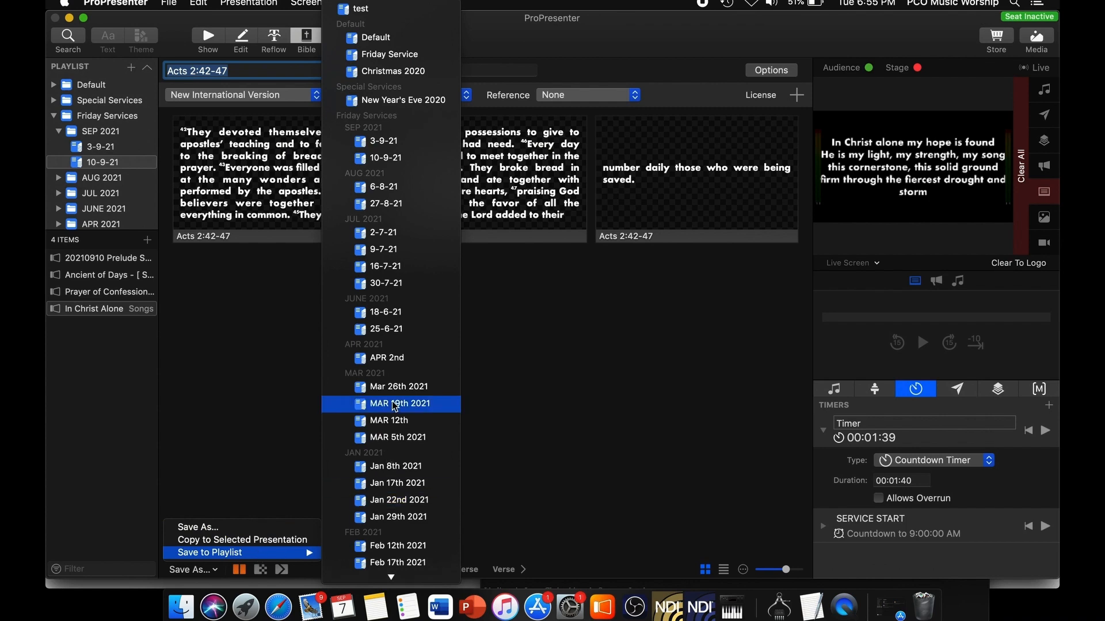
click(396, 163)
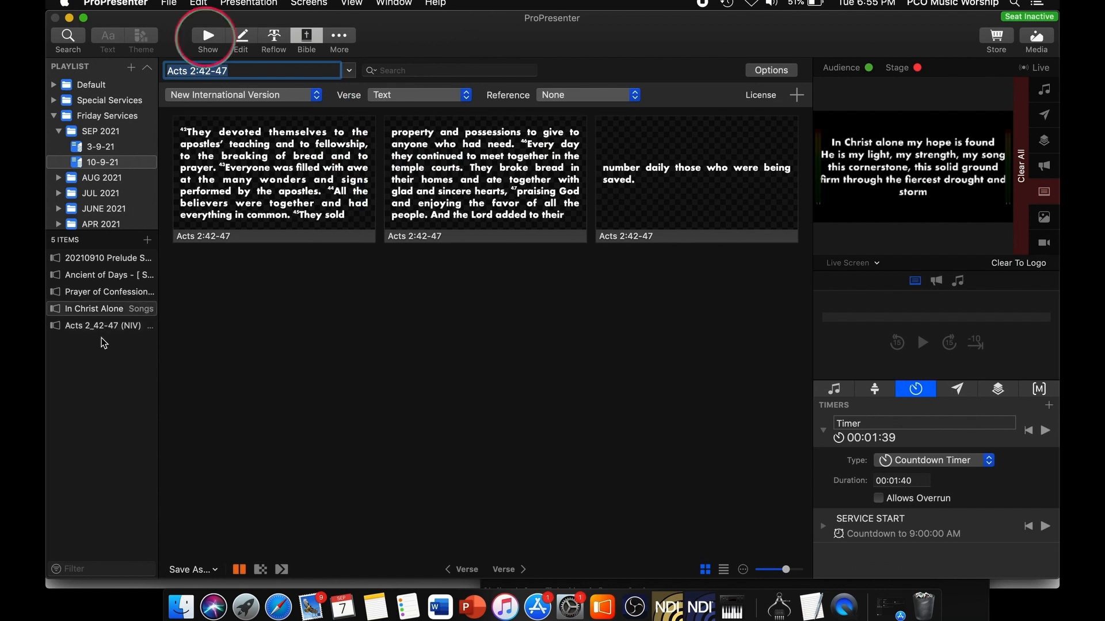
Return to the slide overview and bring up the Acts 2_42-47 (NIV) slides at the end of the playlist
click(113, 326)
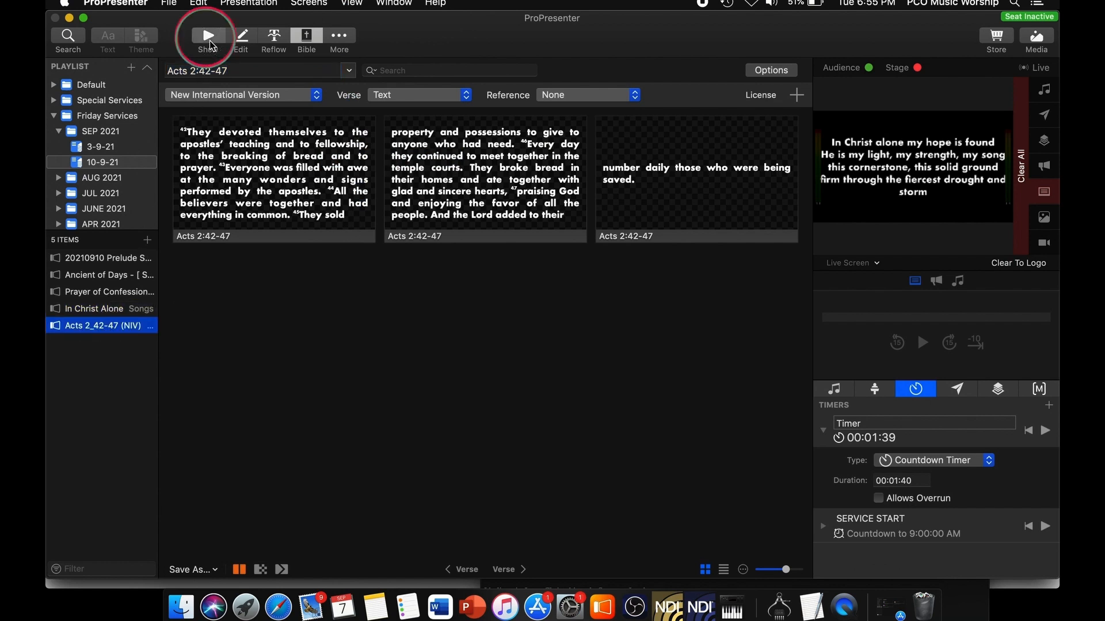
click(212, 47)
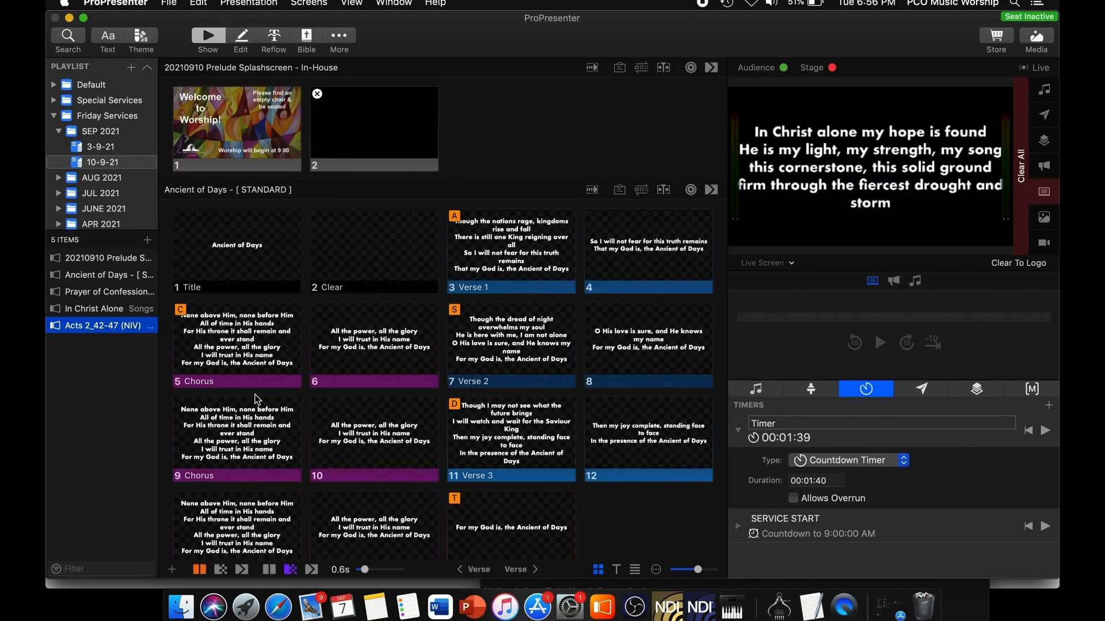
scroll(258, 400, down, 10)
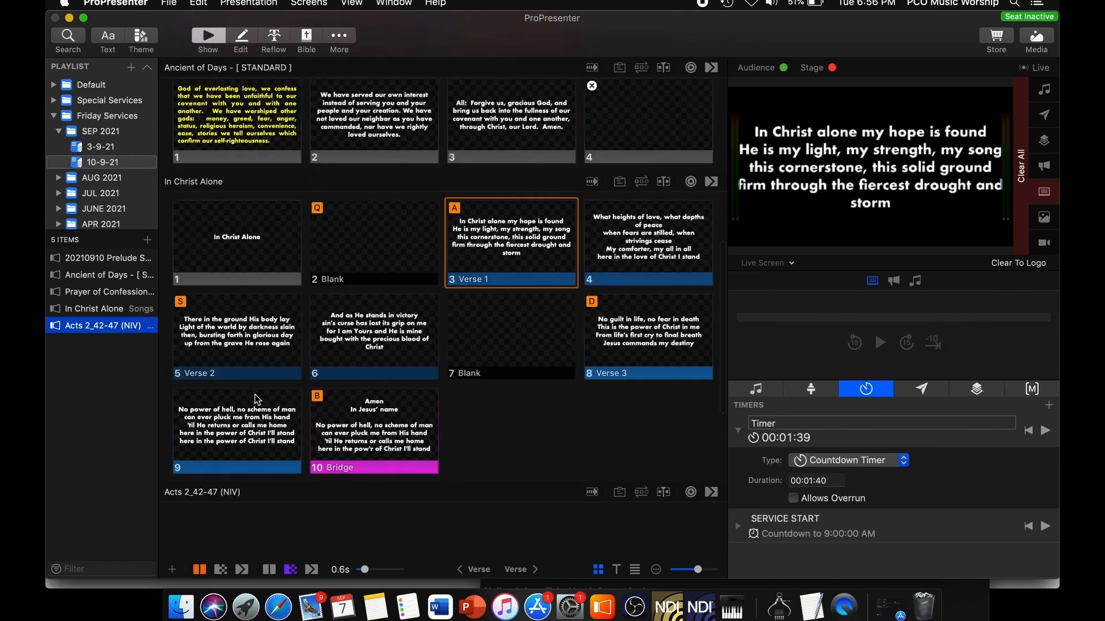
scroll(257, 400, down, 5)
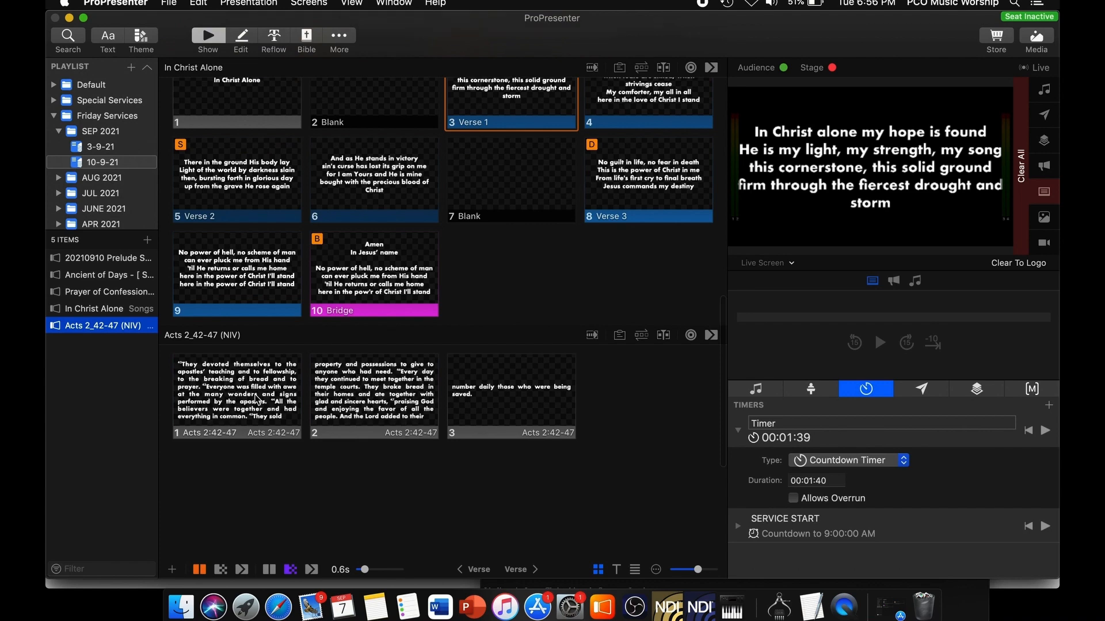
click(241, 350)
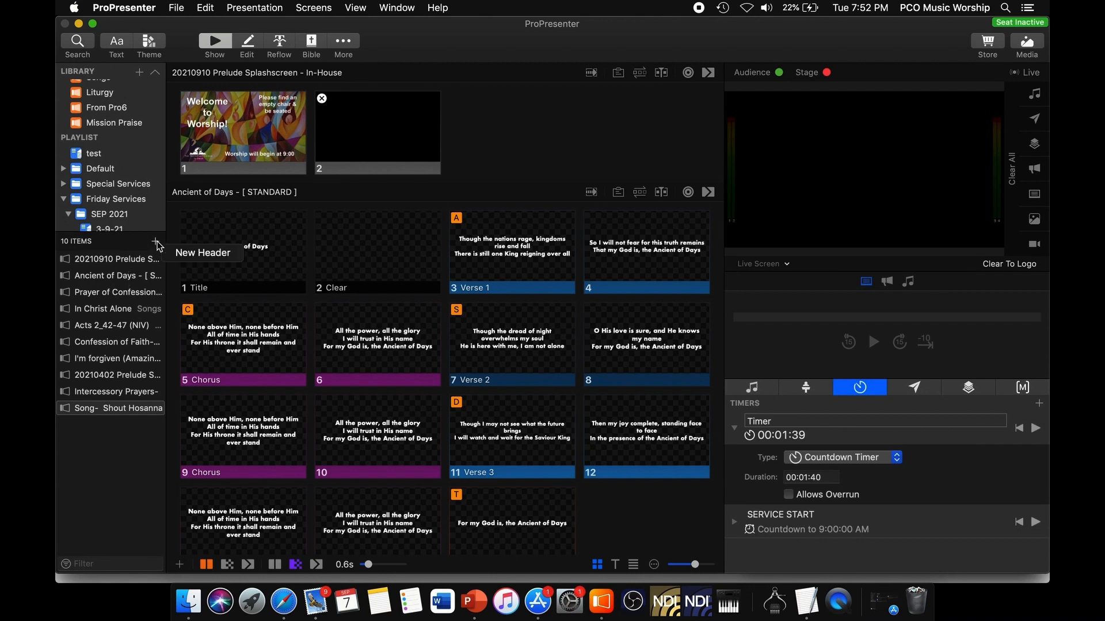
Add a playlist header named "SERVICE START" and place it directly after the prelude splashscreen
right_click(118, 262)
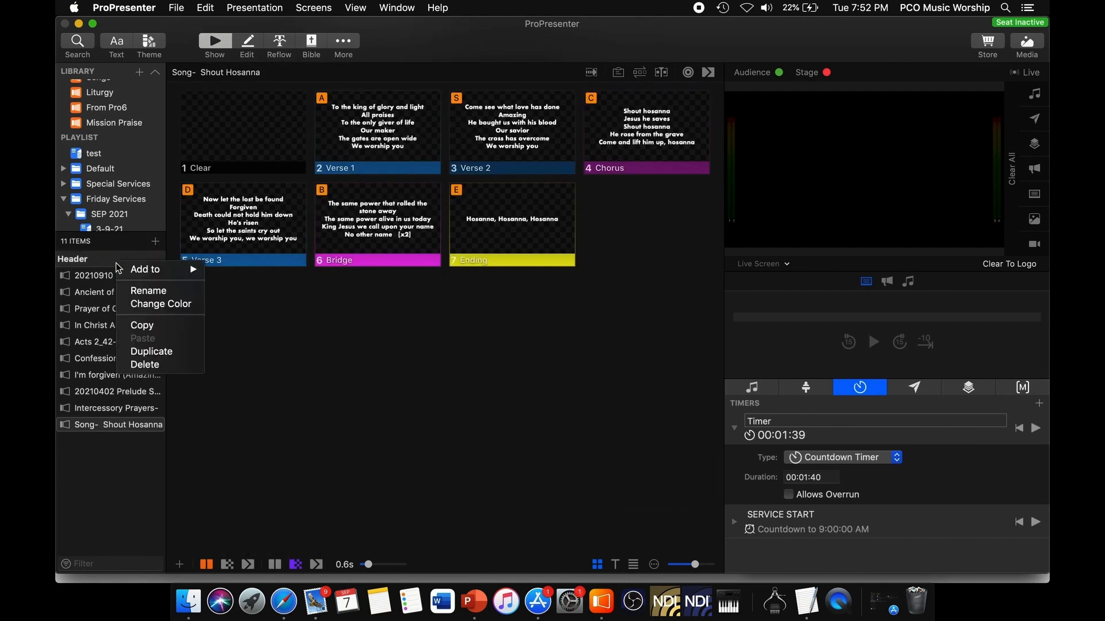
click(128, 291)
text(SERVICE START)
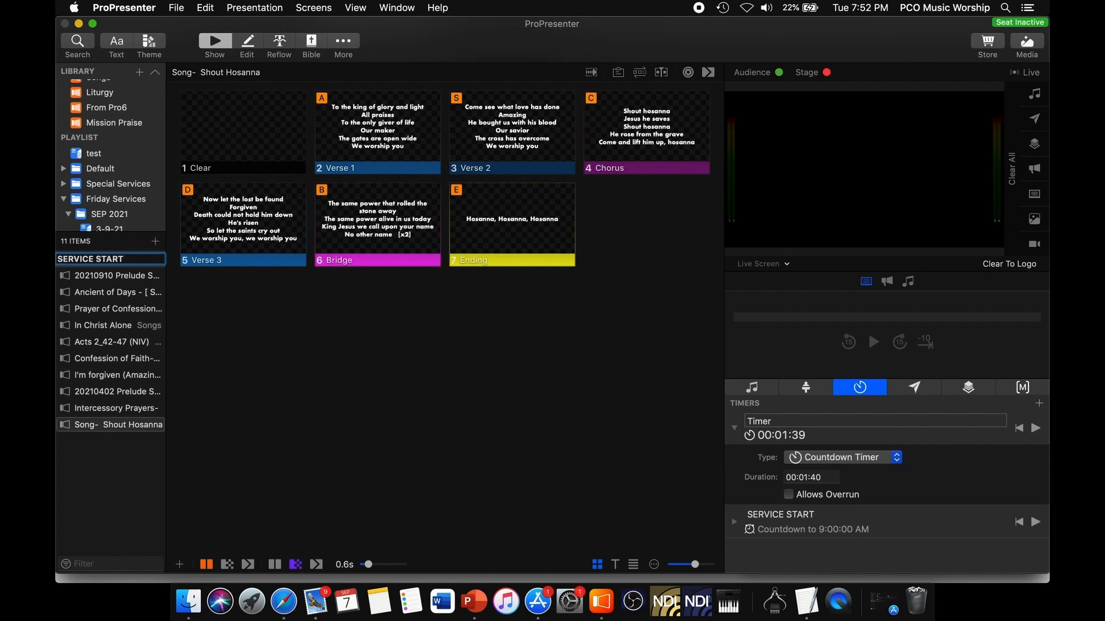
key(Return)
drag(110, 259, 115, 289)
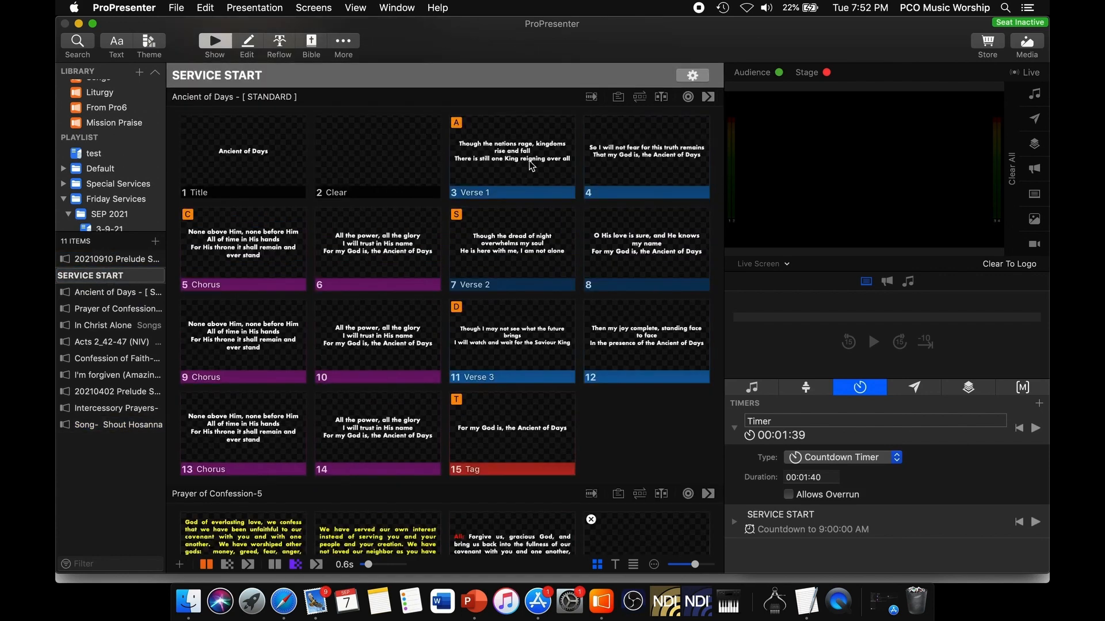
Set the SERVICE START header's colour to bright green
click(681, 79)
click(768, 110)
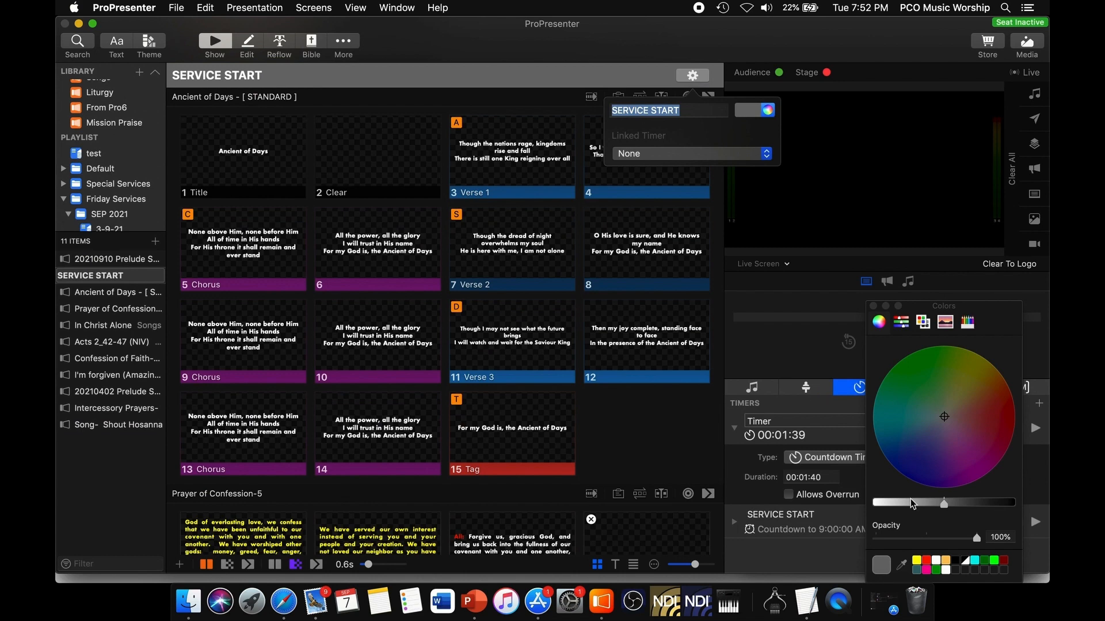
click(999, 566)
click(697, 80)
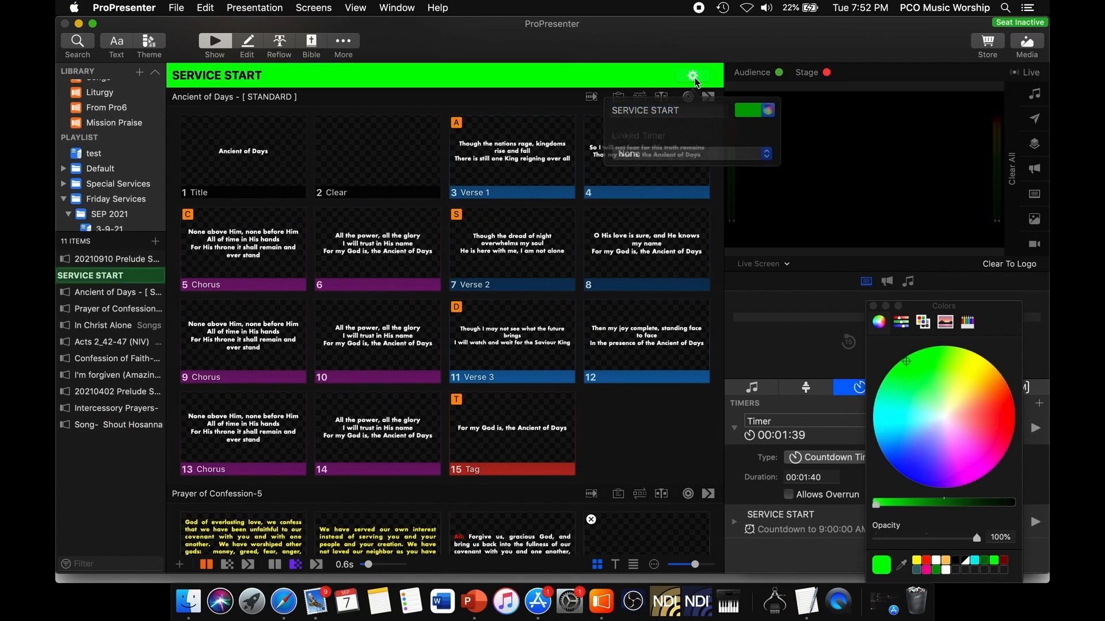
scroll(226, 217, up, 2)
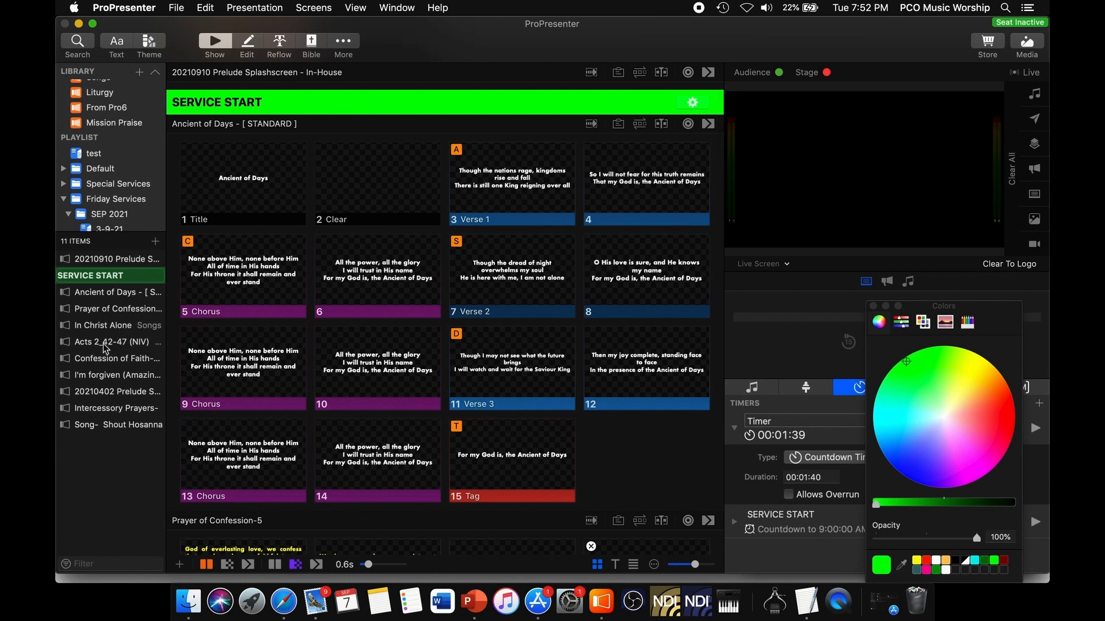
Add a playlist header named "READING & SERMON" and place it directly before the Acts 2_42-47 (NIV) item
click(155, 241)
click(190, 253)
drag(137, 259, 136, 353)
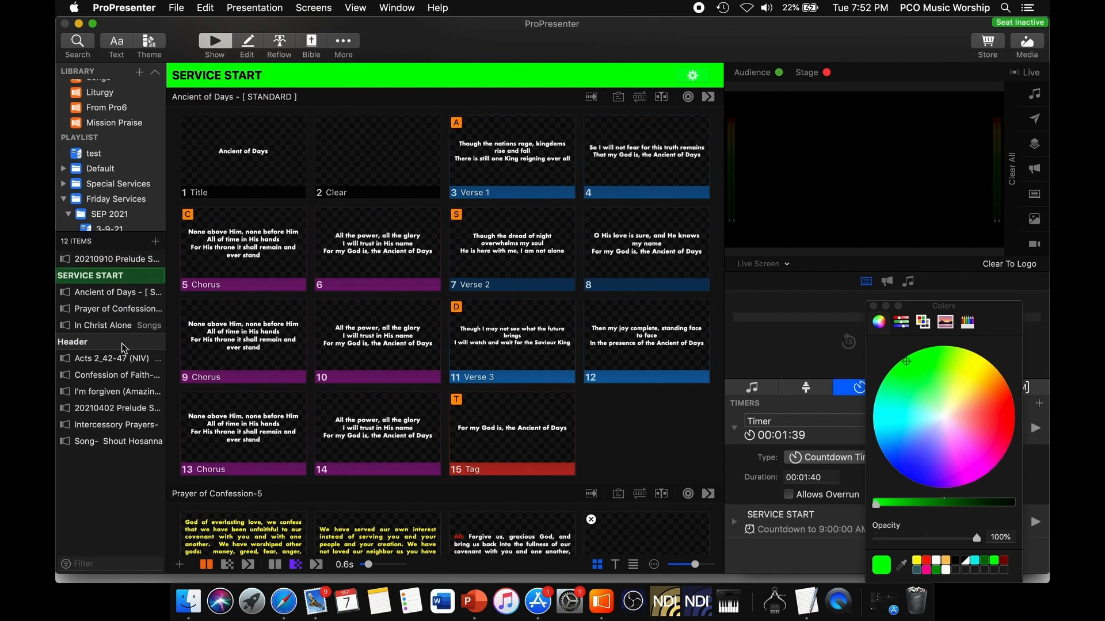
right_click(123, 347)
click(150, 365)
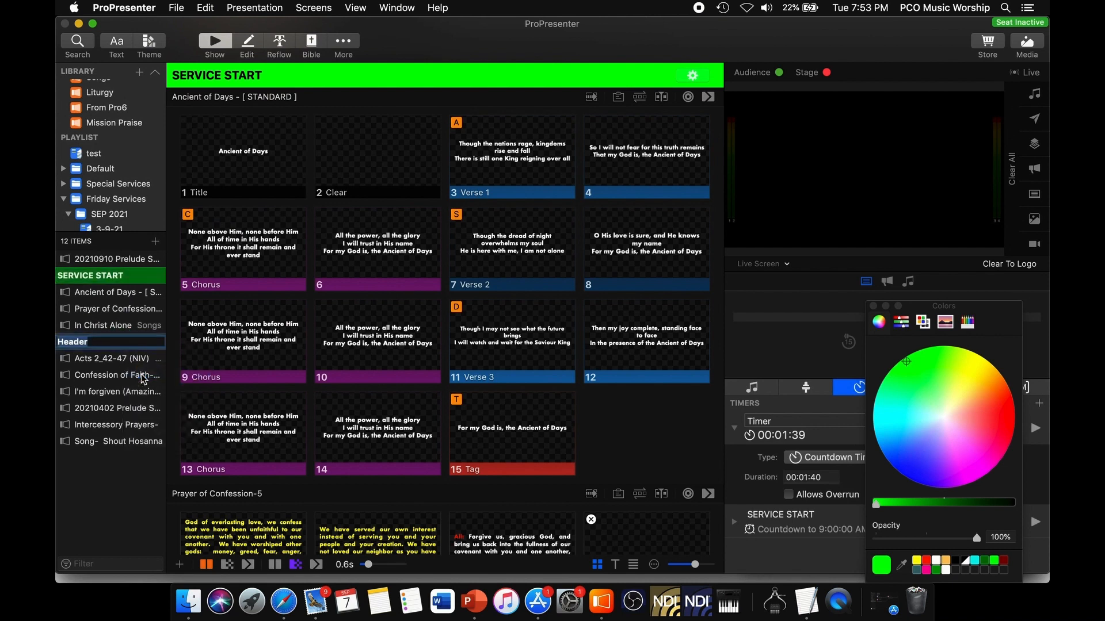
text(READING)
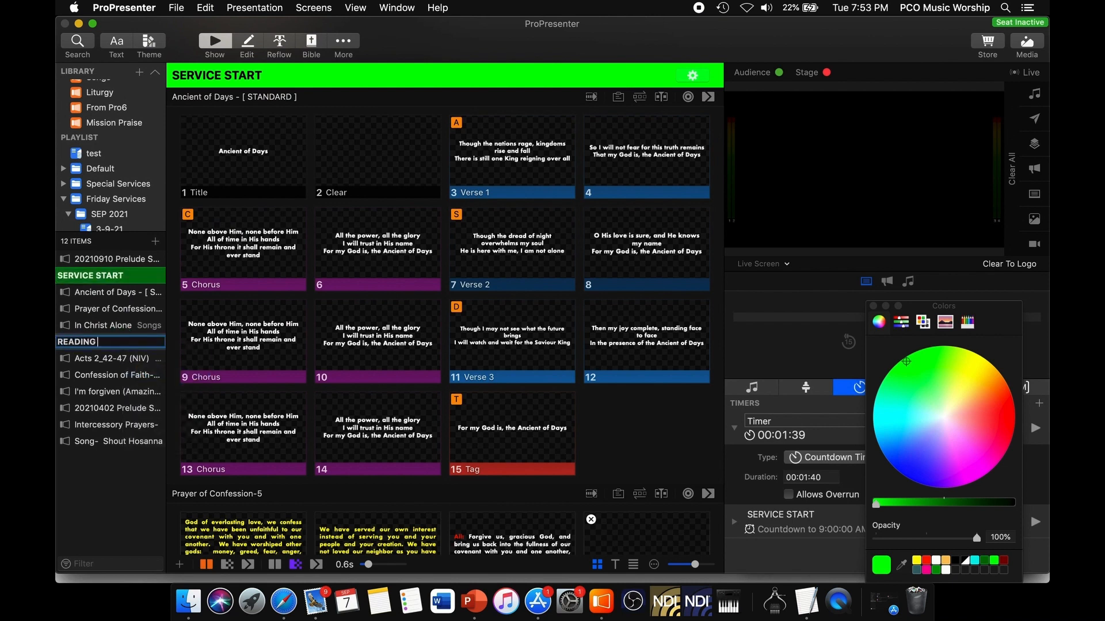
text( & SERMON)
key(Return)
Set the READING & SERMON header's colour to red
click(701, 77)
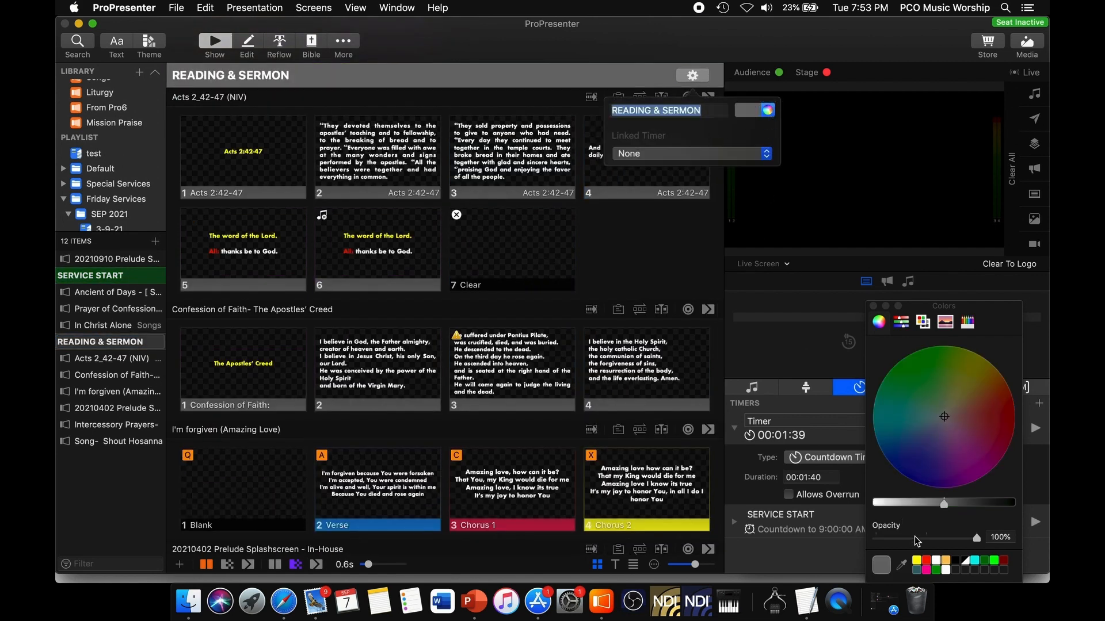
click(925, 560)
click(872, 306)
click(700, 78)
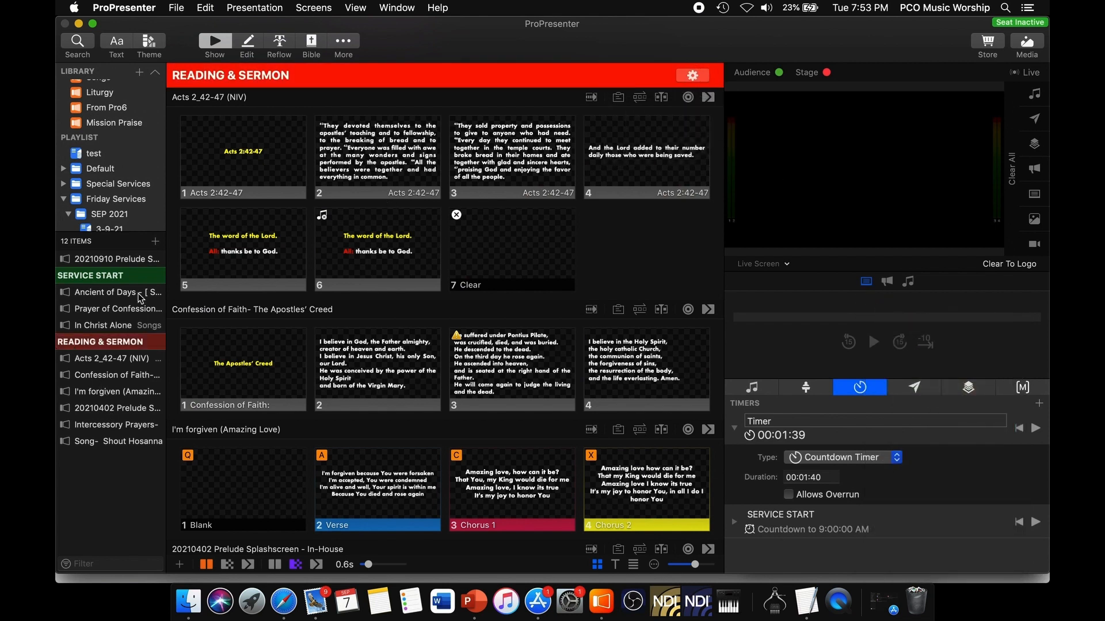
Add a playlist header named "ANNOUNCEMENTS" and place it directly before the 20210402 Prelude Splashscreen item
click(155, 242)
click(173, 254)
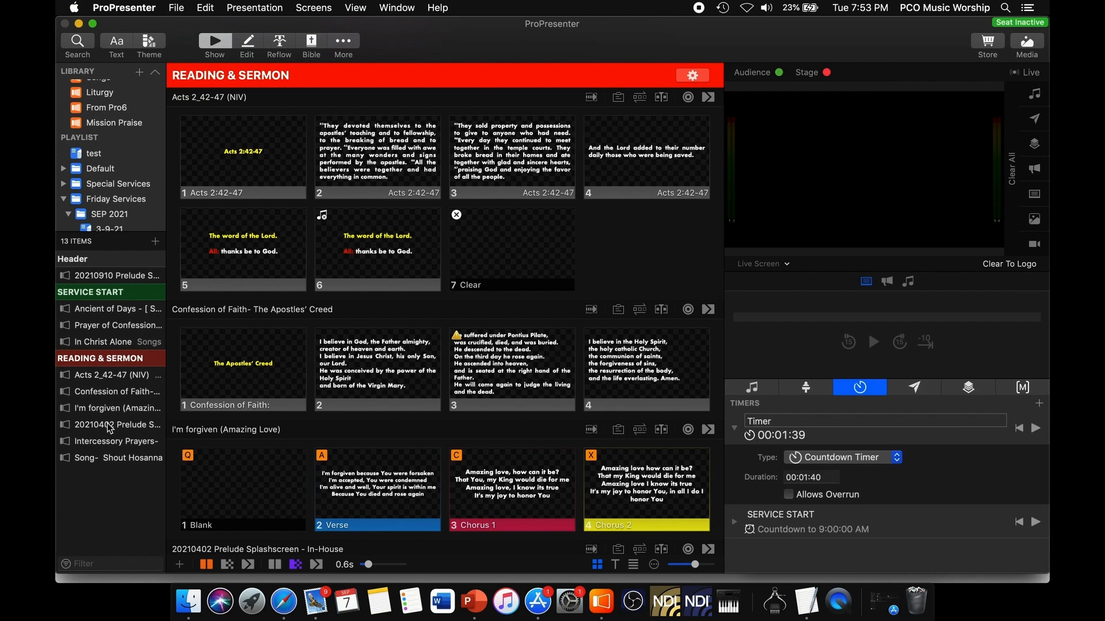
drag(98, 258, 97, 404)
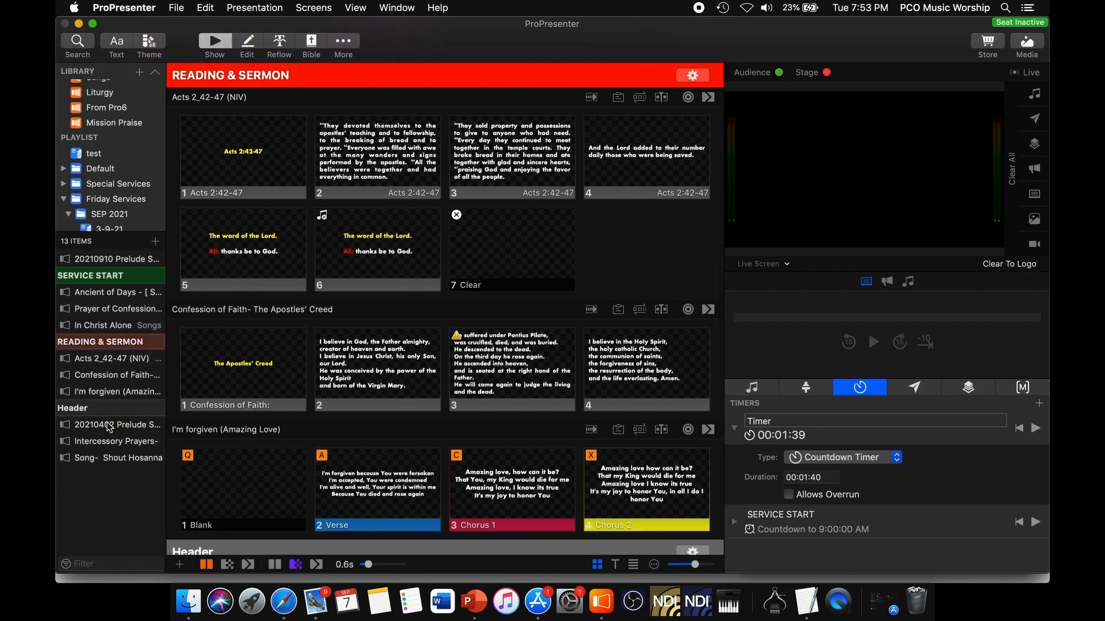
right_click(97, 408)
click(106, 435)
text(ANNOUNCEMENTS)
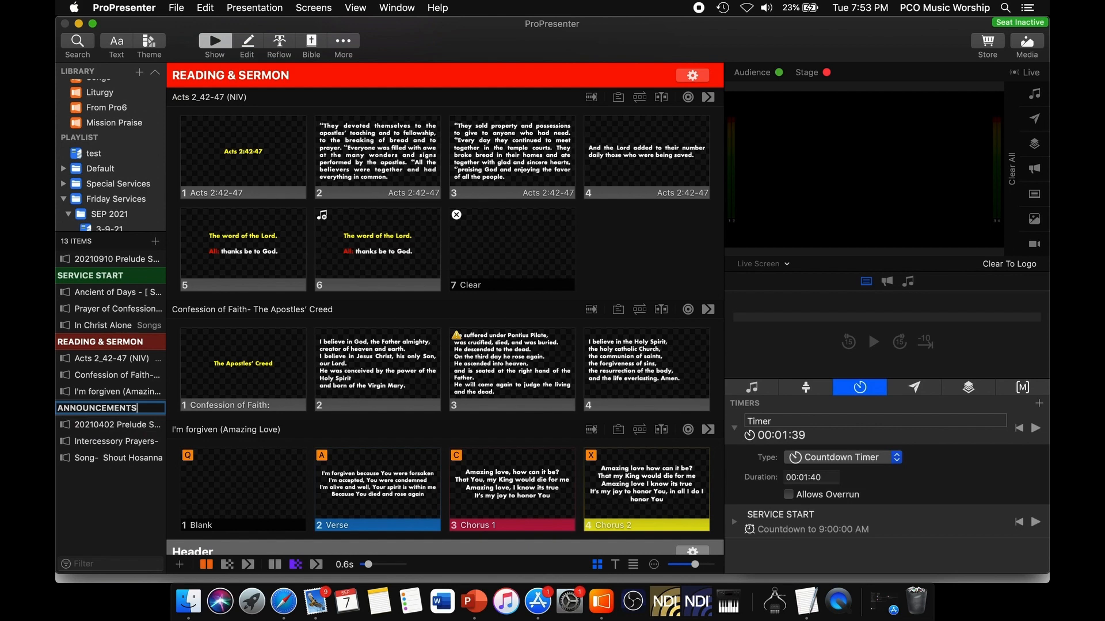
key(Return)
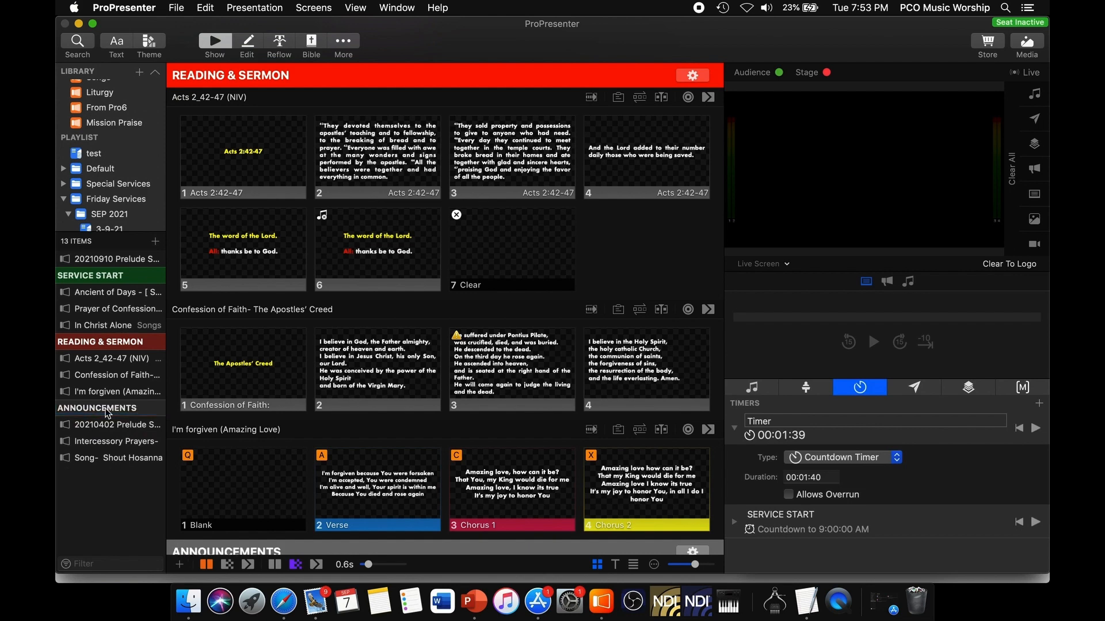
Set the ANNOUNCEMENTS header's colour to cyan
click(106, 409)
click(693, 75)
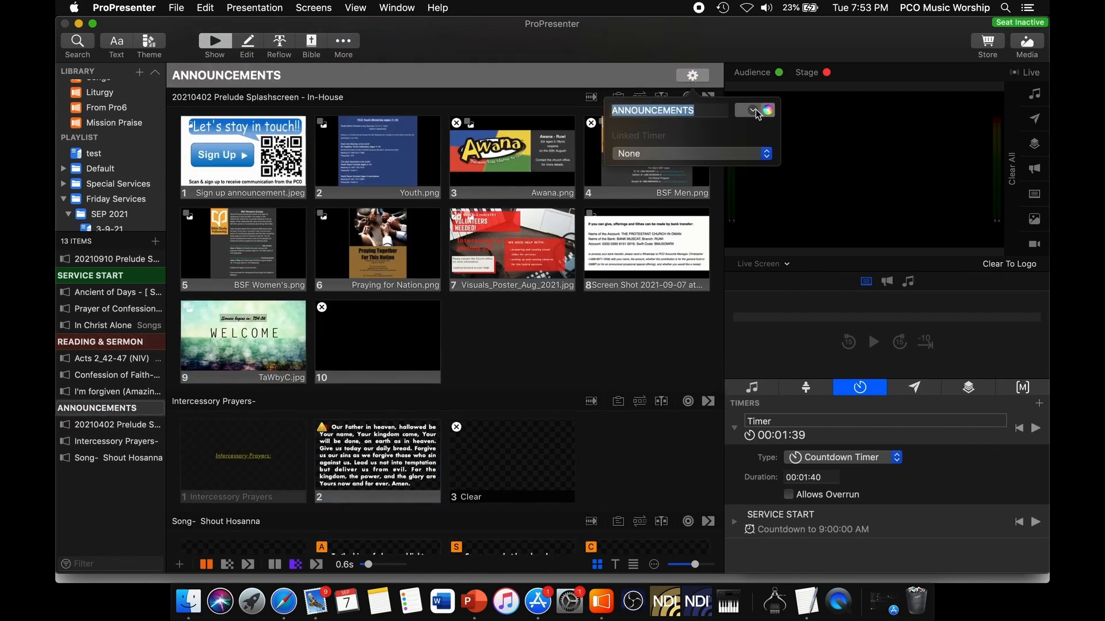
click(768, 110)
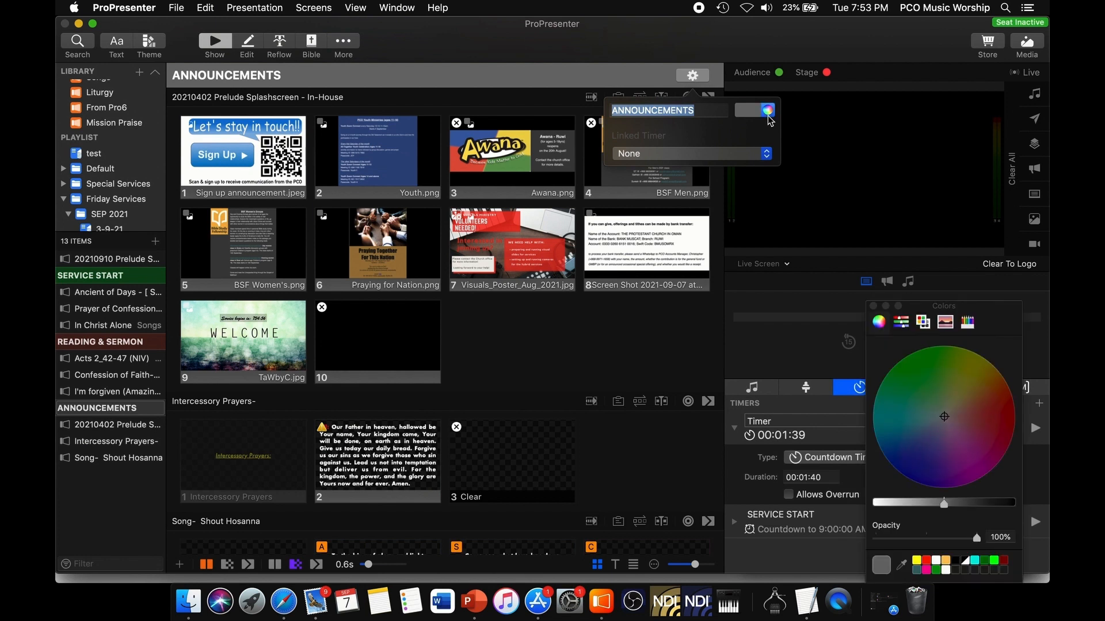
click(976, 564)
click(873, 306)
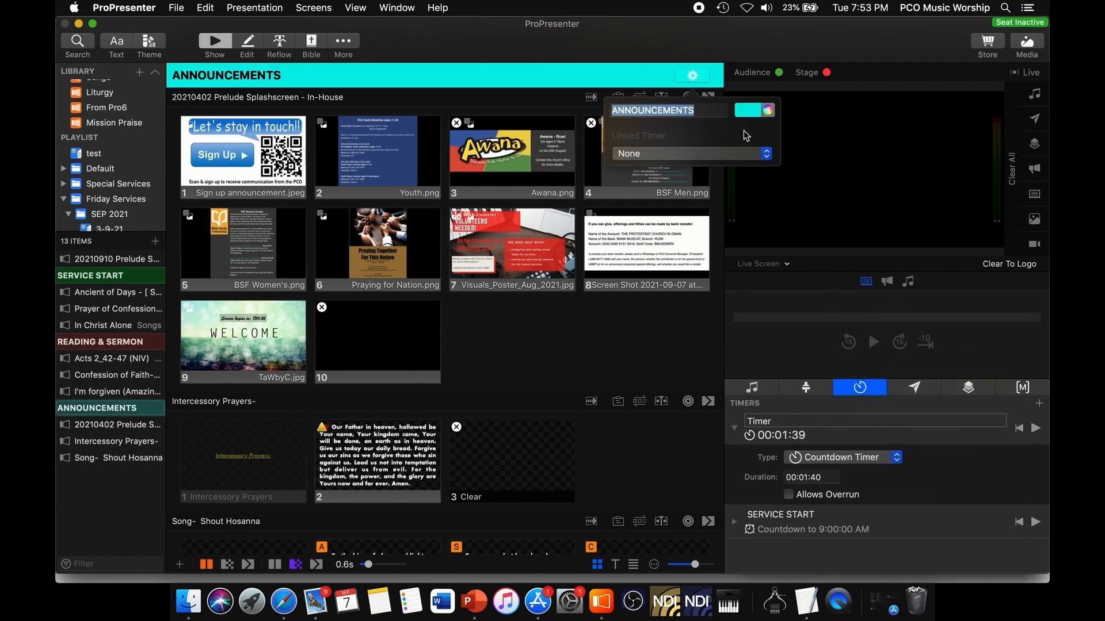
click(701, 85)
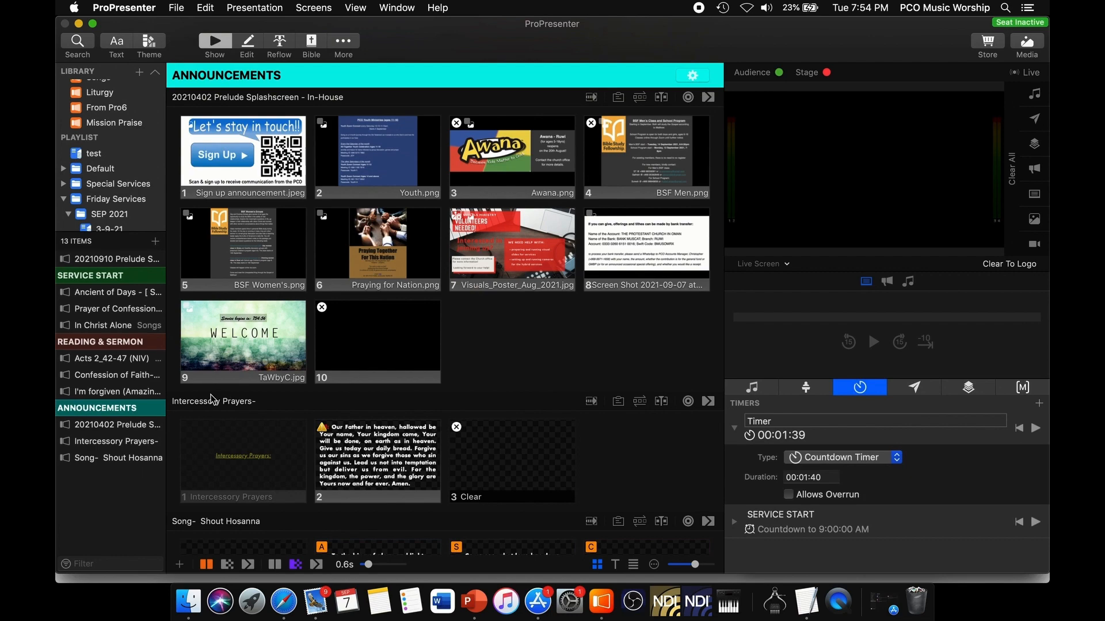
Export the playlist to the Desktop under the file name "PCO - 10-9-21"
scroll(213, 399, up, 15)
scroll(213, 400, up, 3)
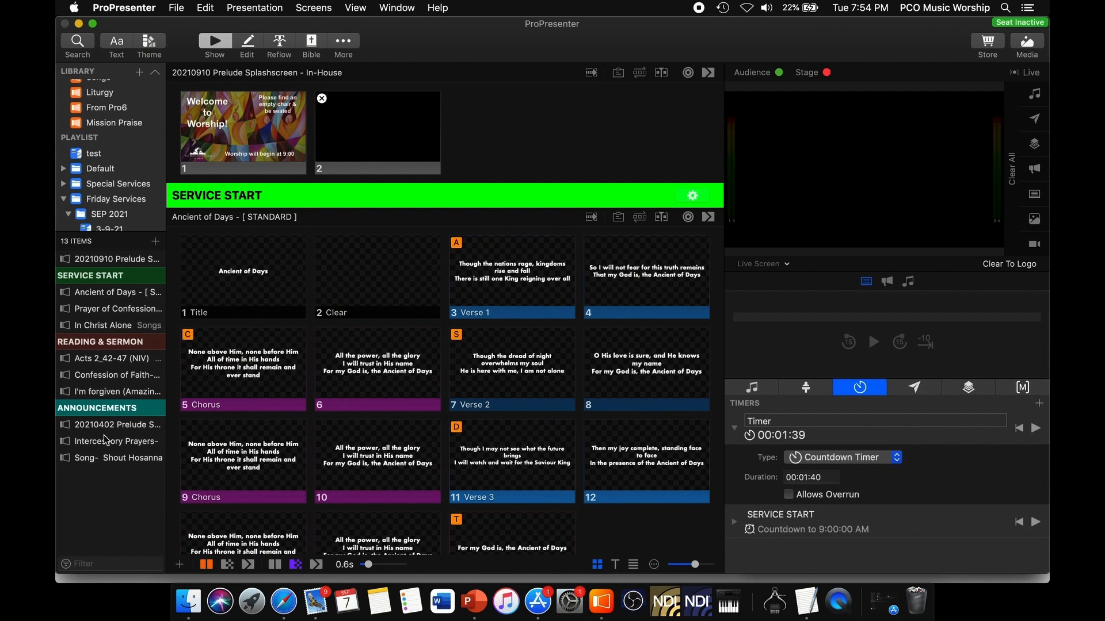
scroll(218, 376, up, 2)
click(176, 8)
mouse_move(227, 87)
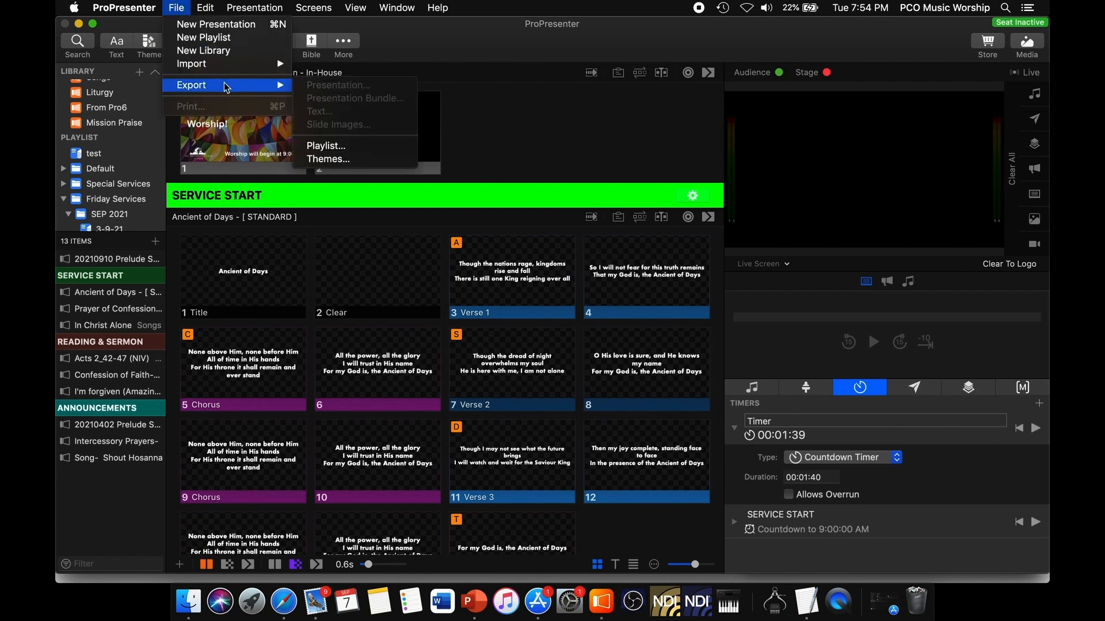
click(353, 151)
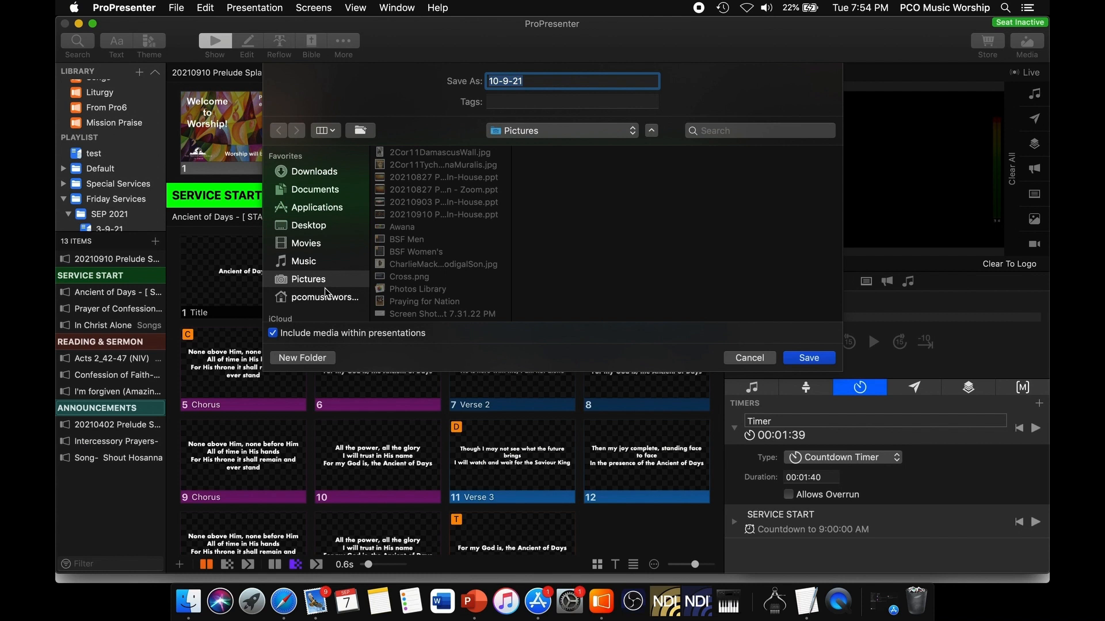
click(320, 231)
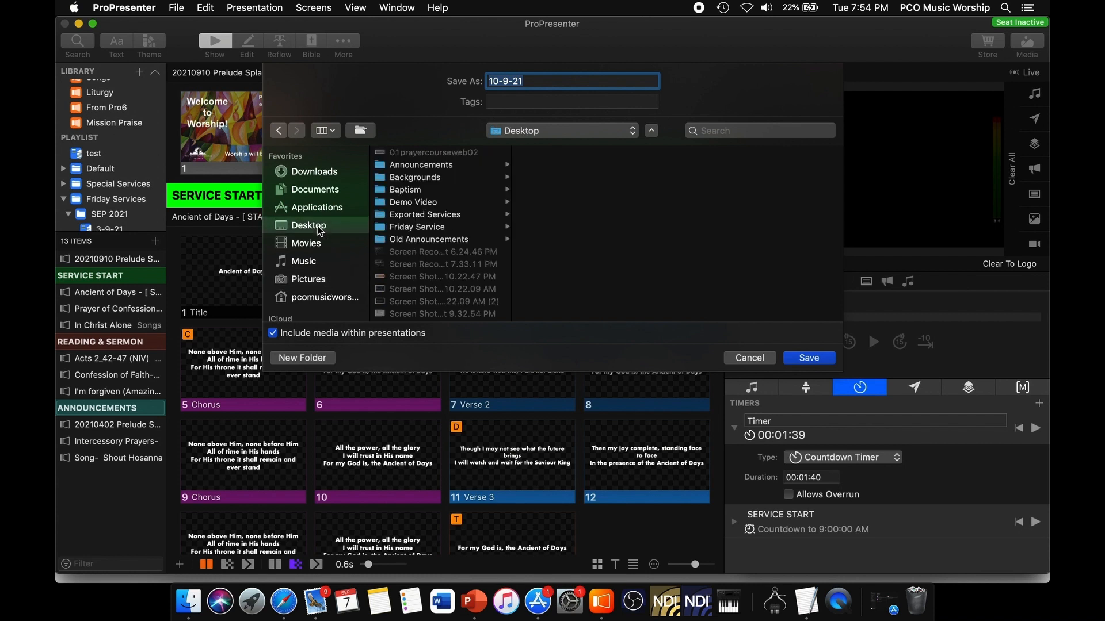
key(Right)
key(super+Left)
text(PCO -)
click(793, 357)
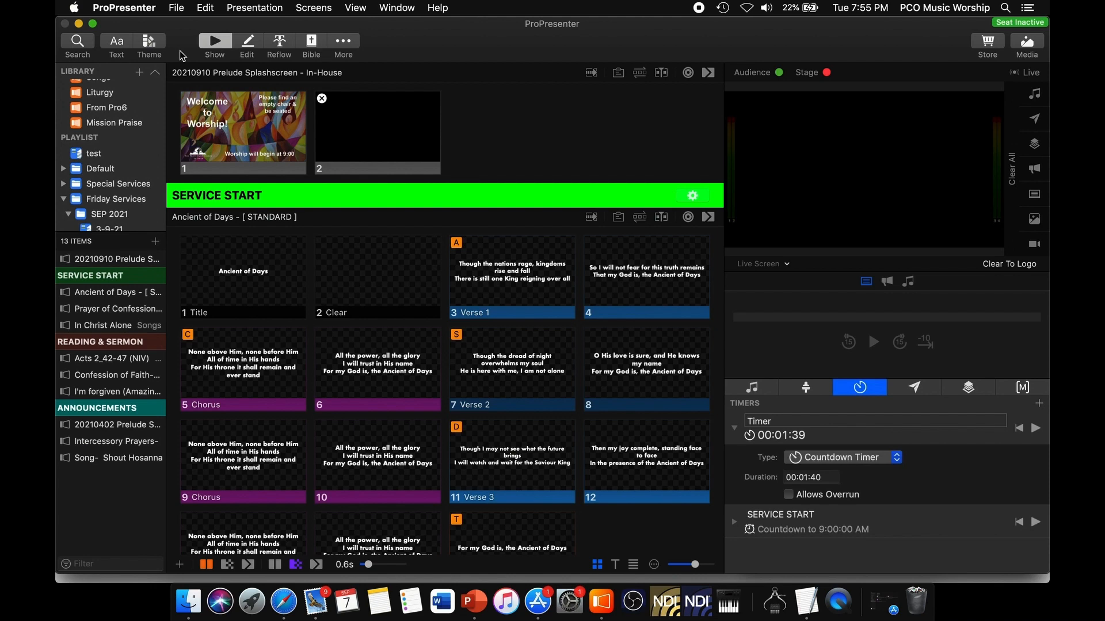
Switch to Finder, dismiss the open document preview and locate the exported PCO - 10-9-21 playlist file on the Desktop
click(188, 601)
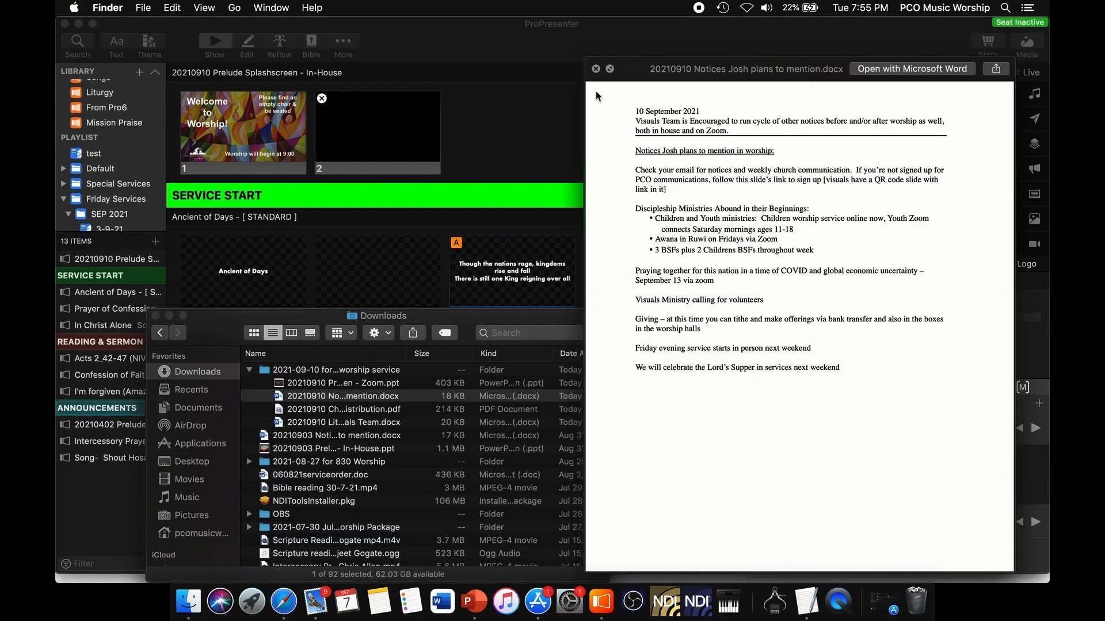
key(space)
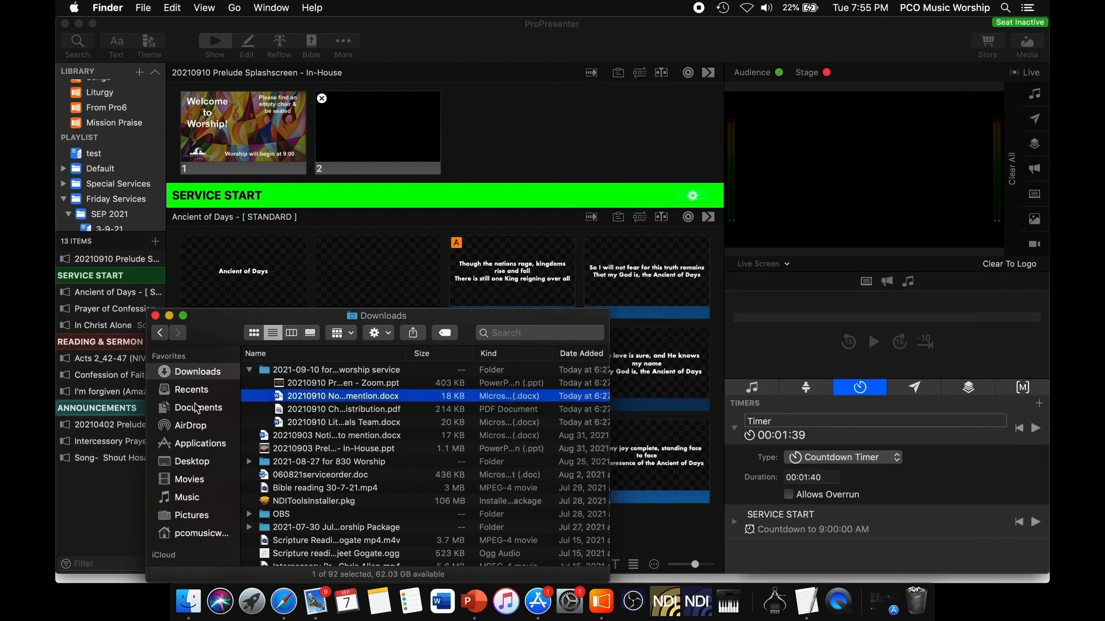
click(178, 463)
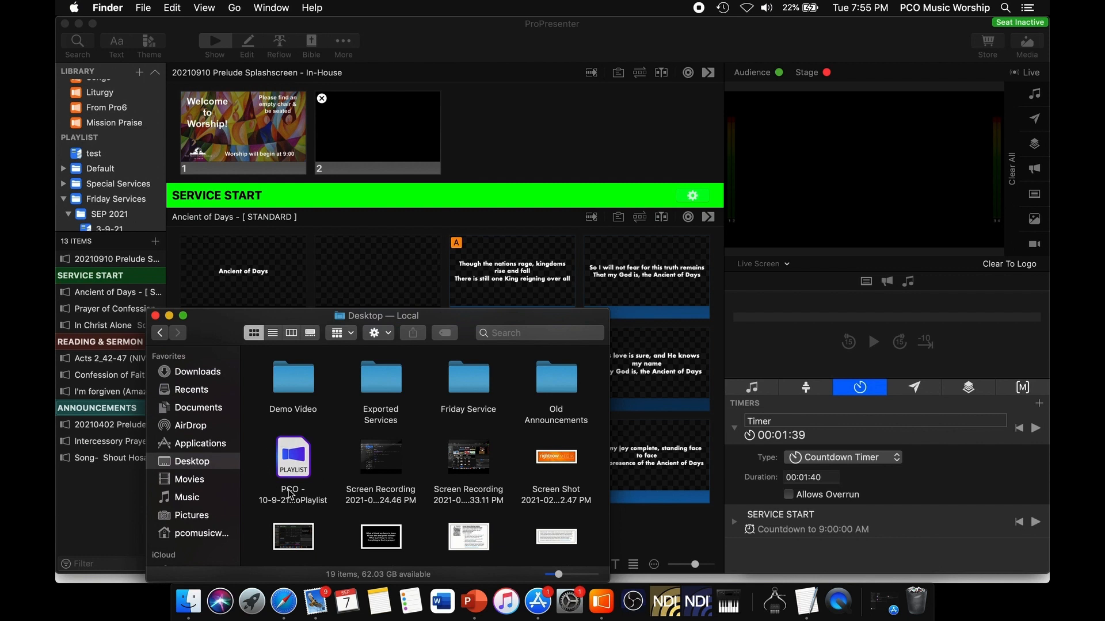
click(293, 469)
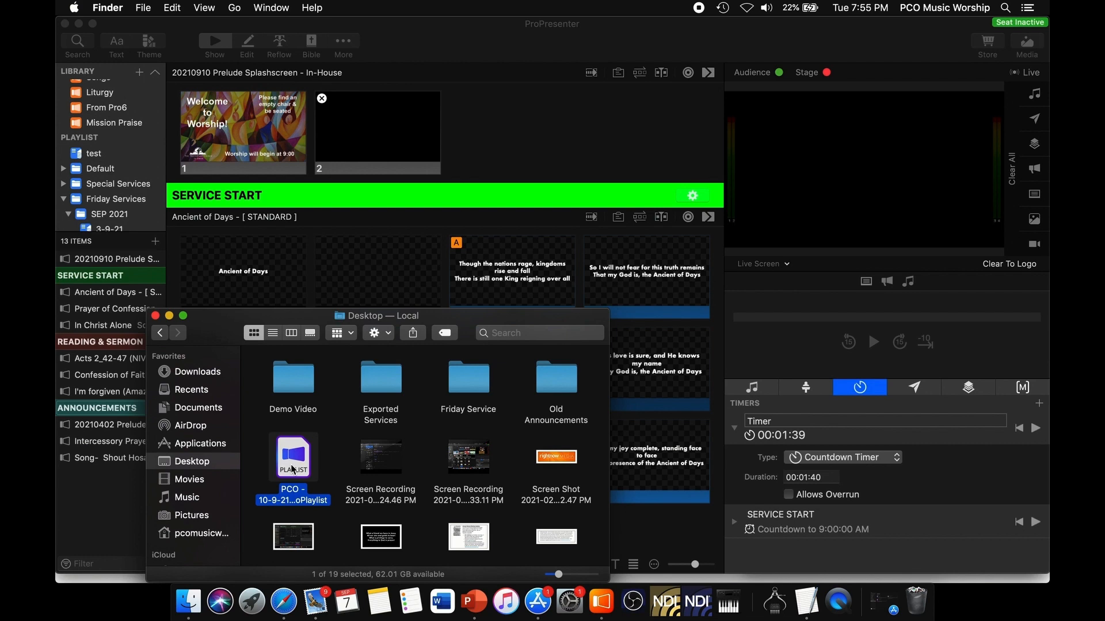
Check the exported playlist file's size in its file information, and close the information and Finder windows
right_click(293, 469)
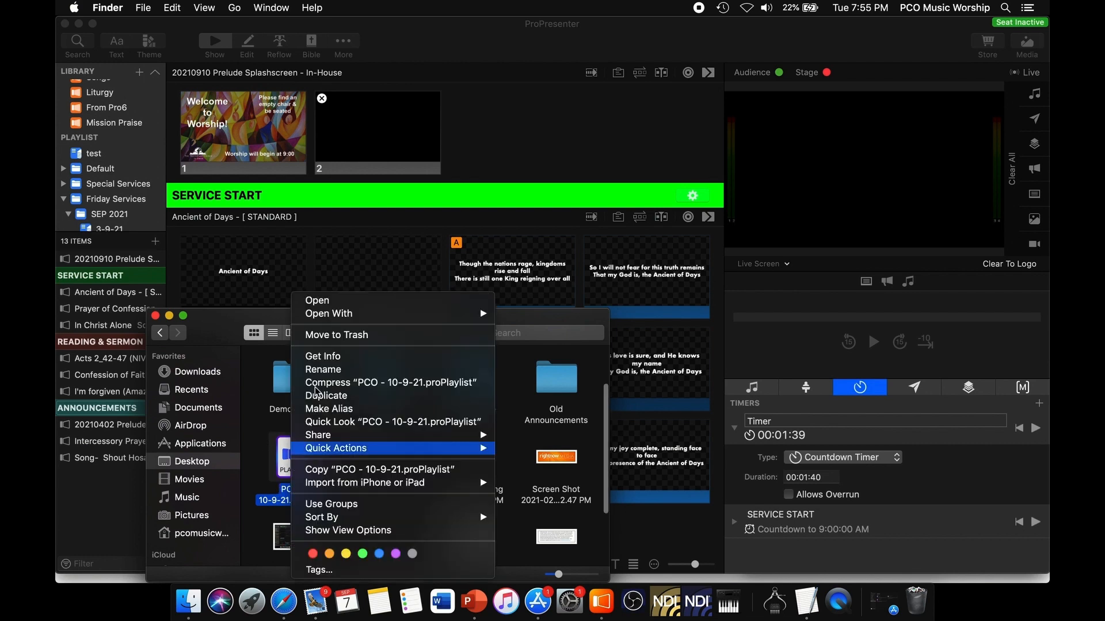
key(Escape)
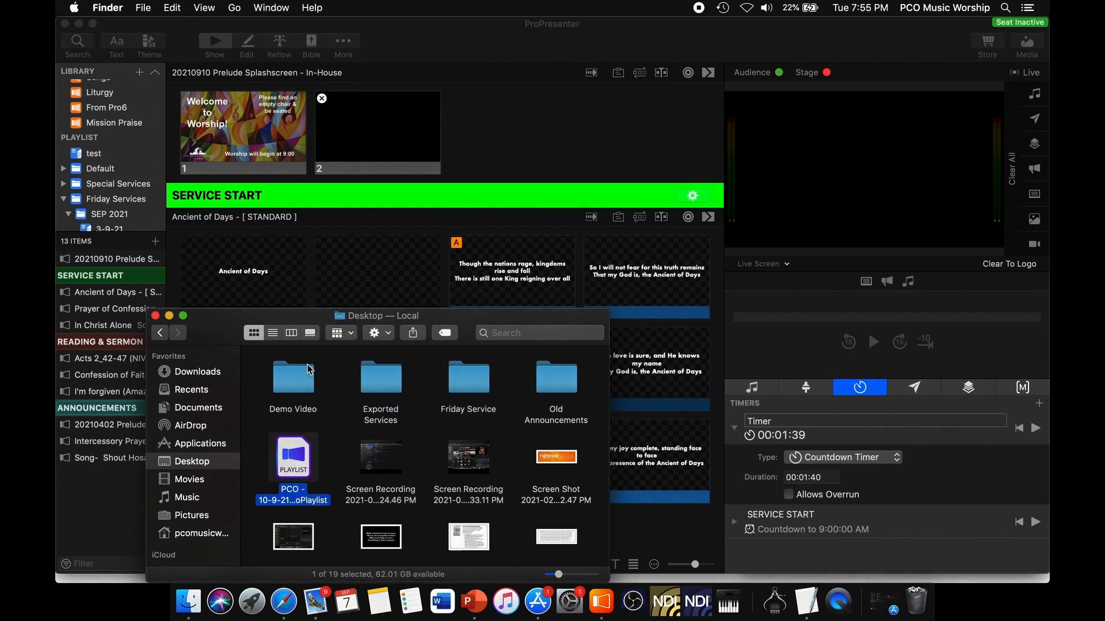
key(super+i)
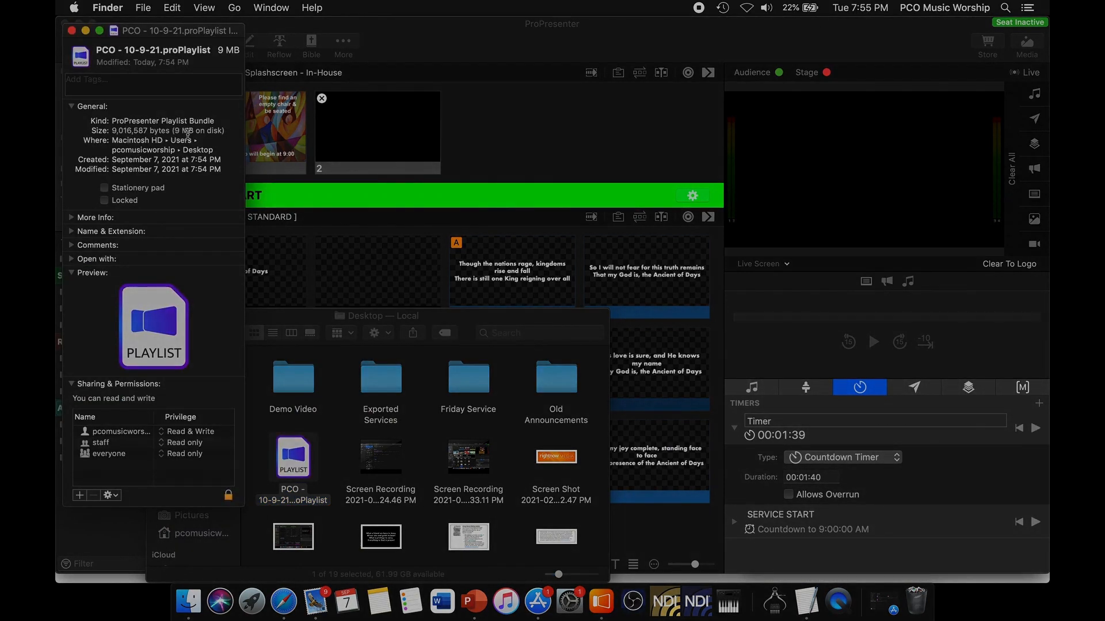
click(71, 31)
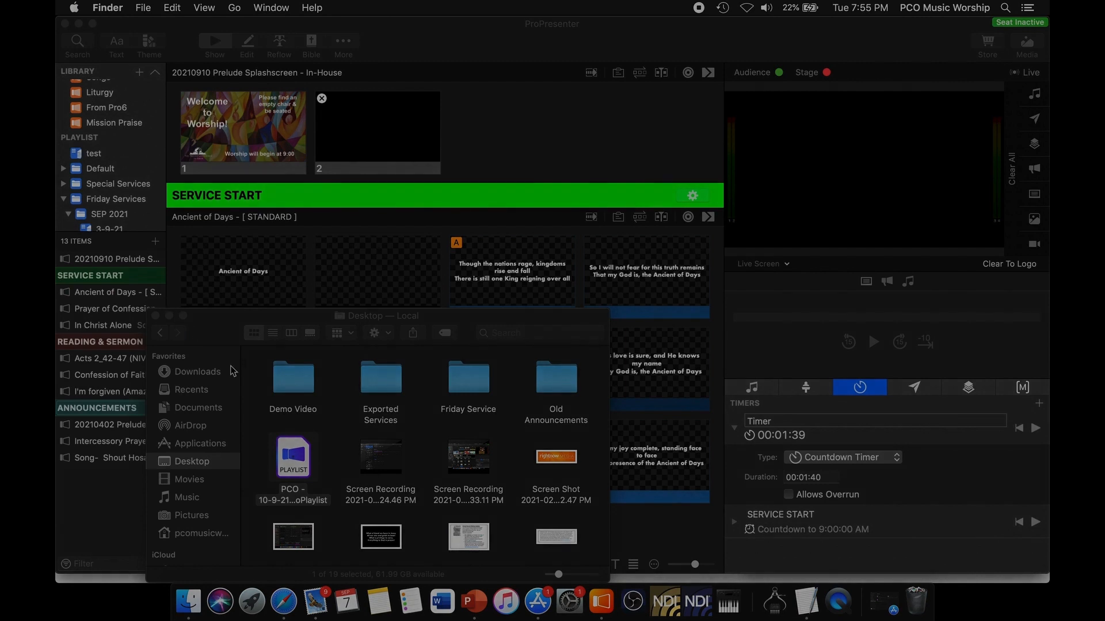
click(287, 447)
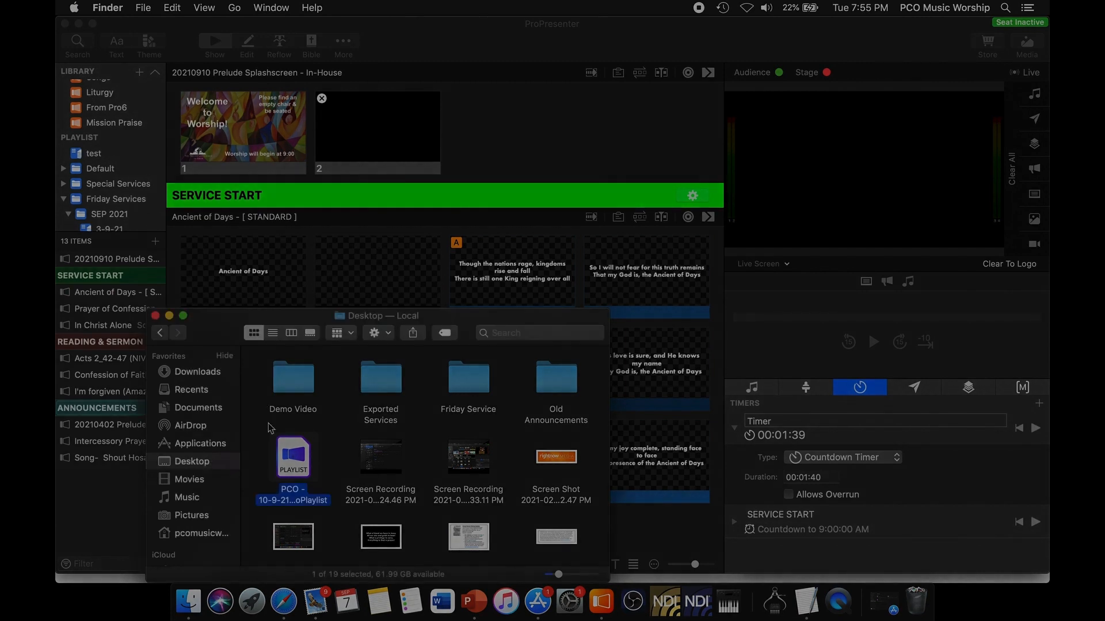
click(155, 317)
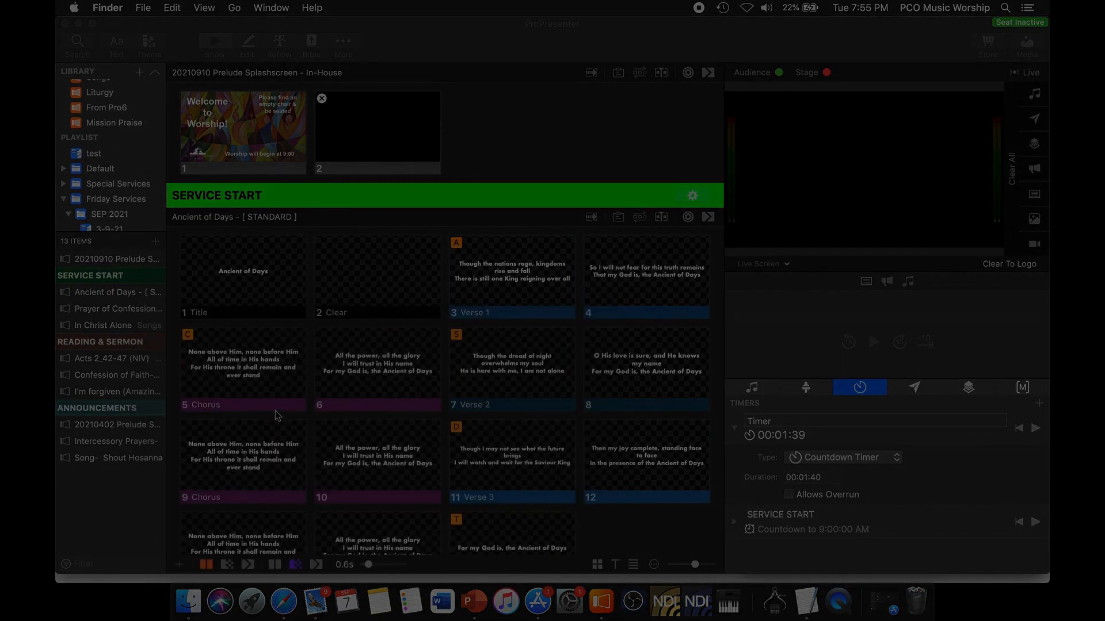